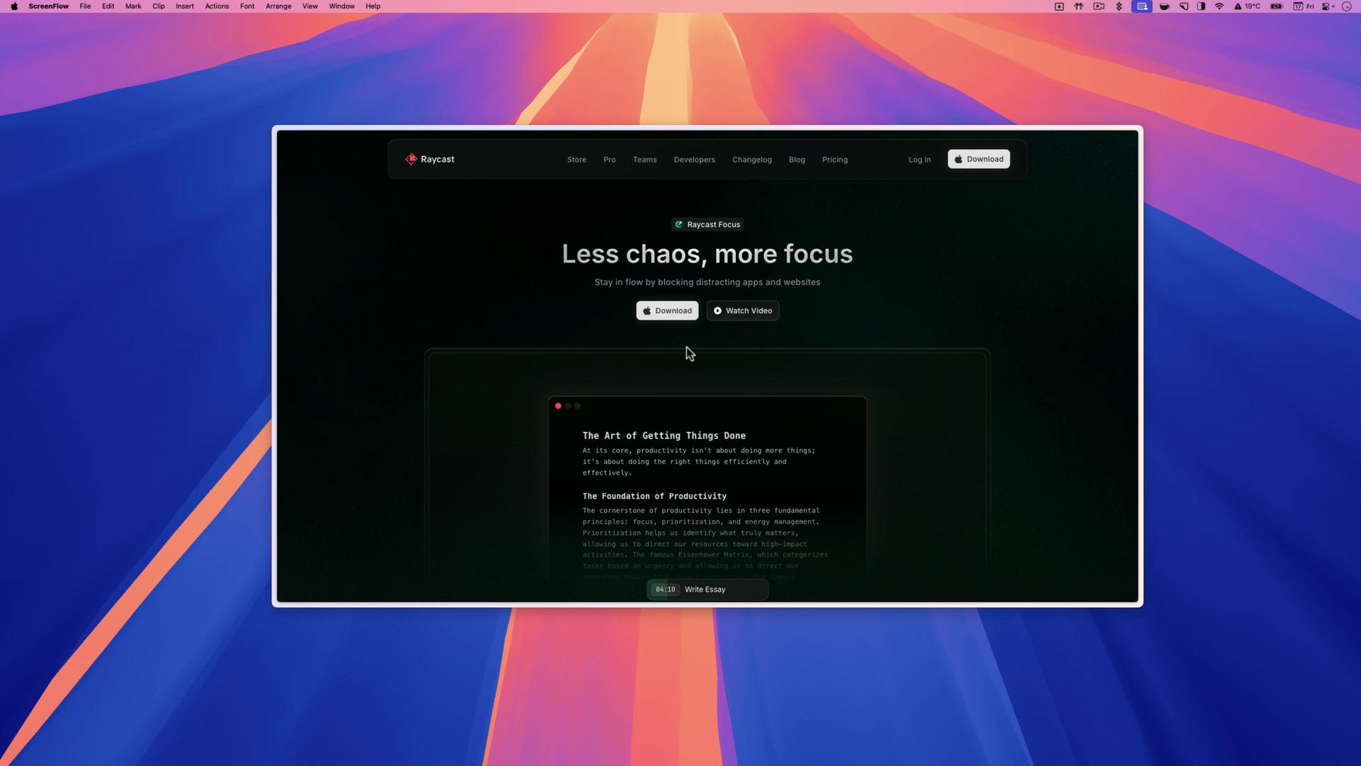
Scroll the Raycast Focus page down to the 'Works in your browser' section
scroll(688, 350, down, 5)
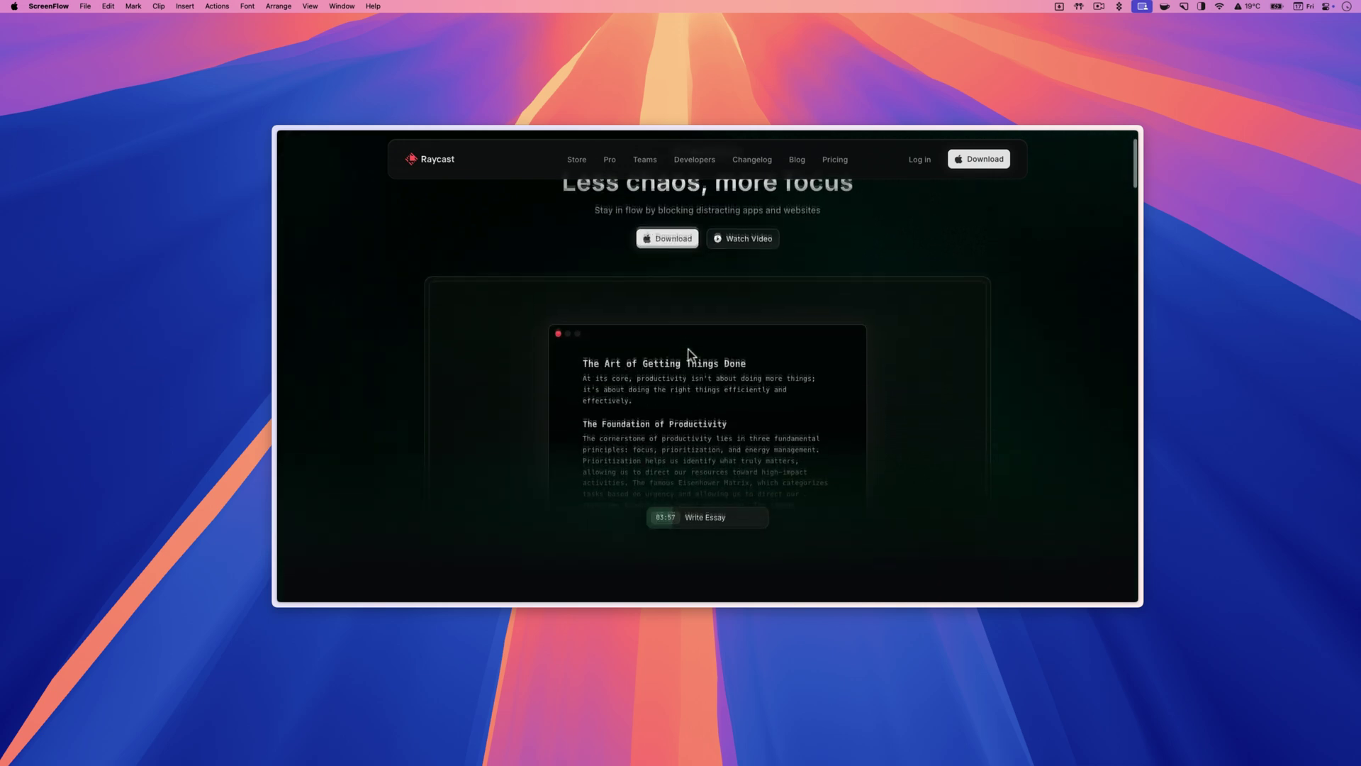
scroll(689, 354, down, 5)
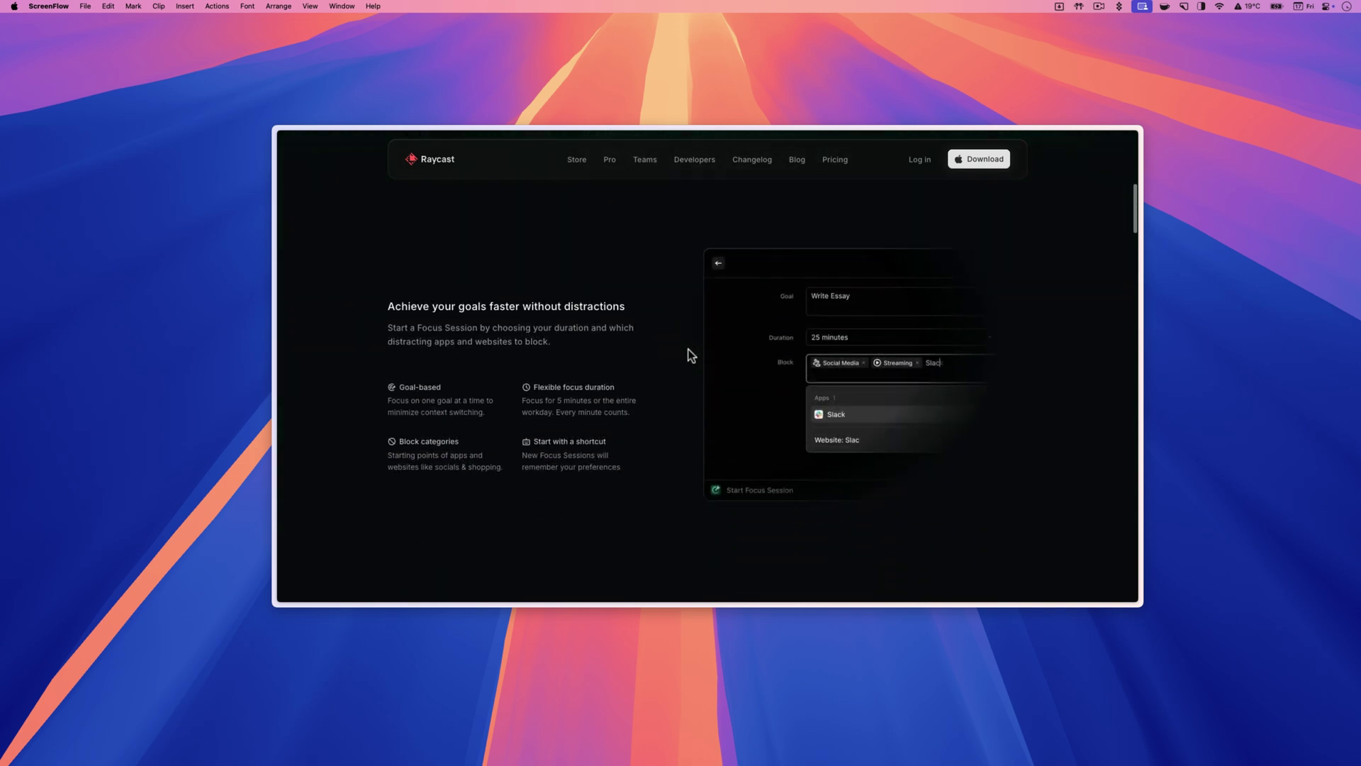
scroll(692, 356, down, 3)
scroll(688, 355, down, 5)
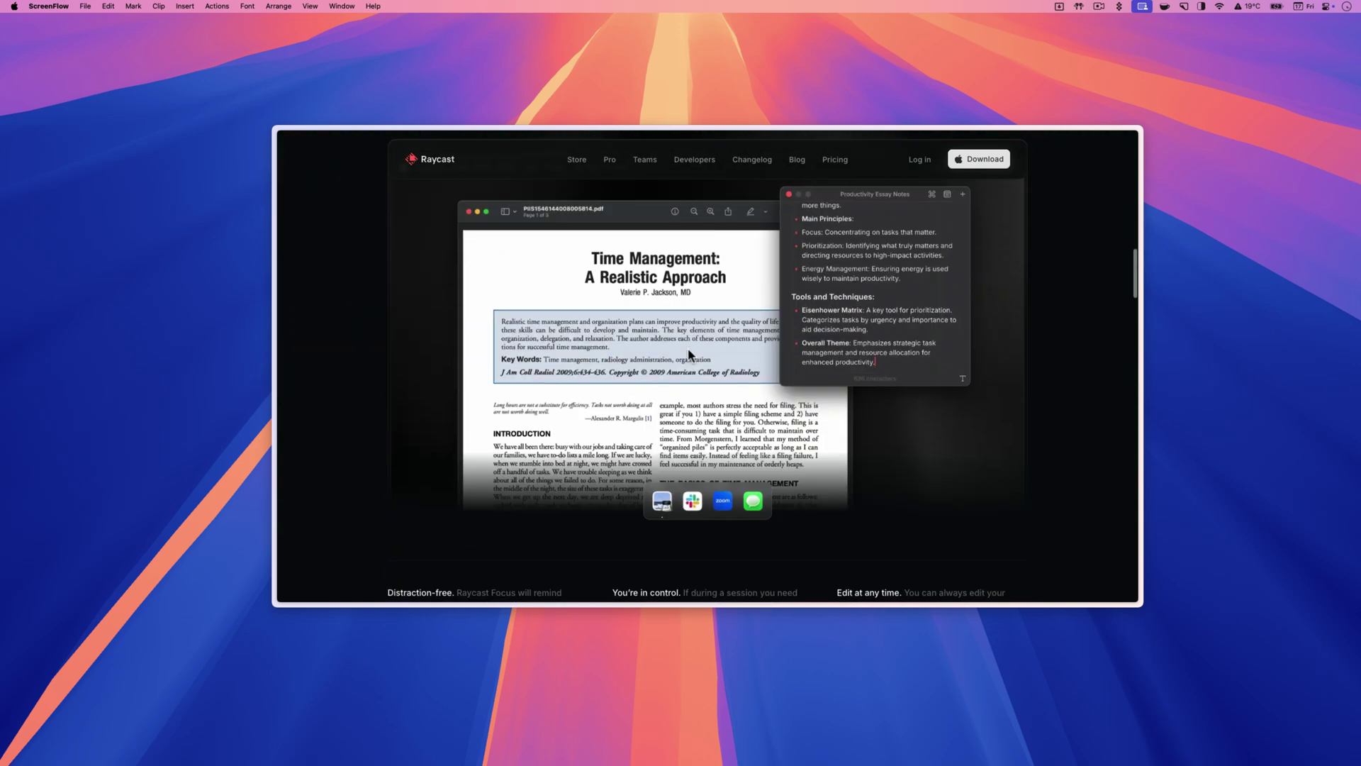
scroll(687, 351, down, 8)
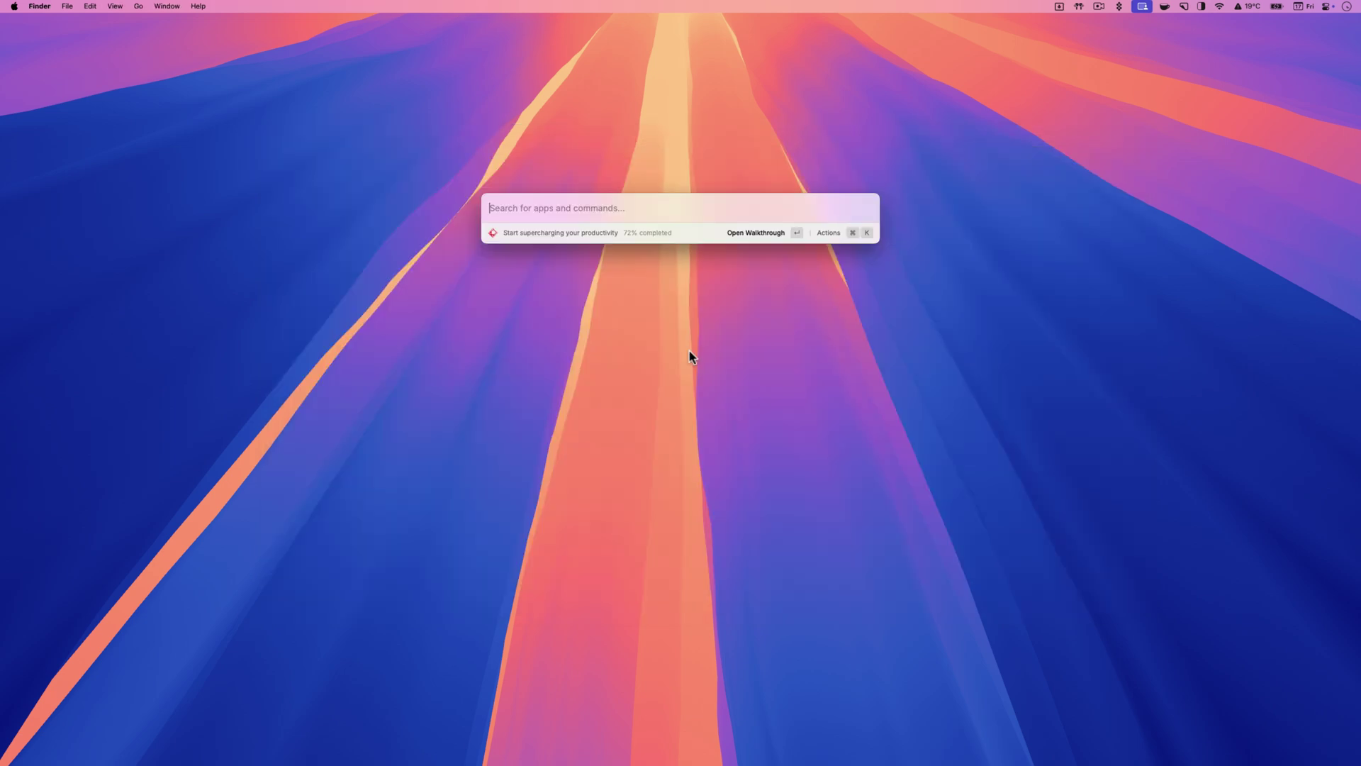
Search 'check for' and run Raycast's Check For Updates command
text(check for)
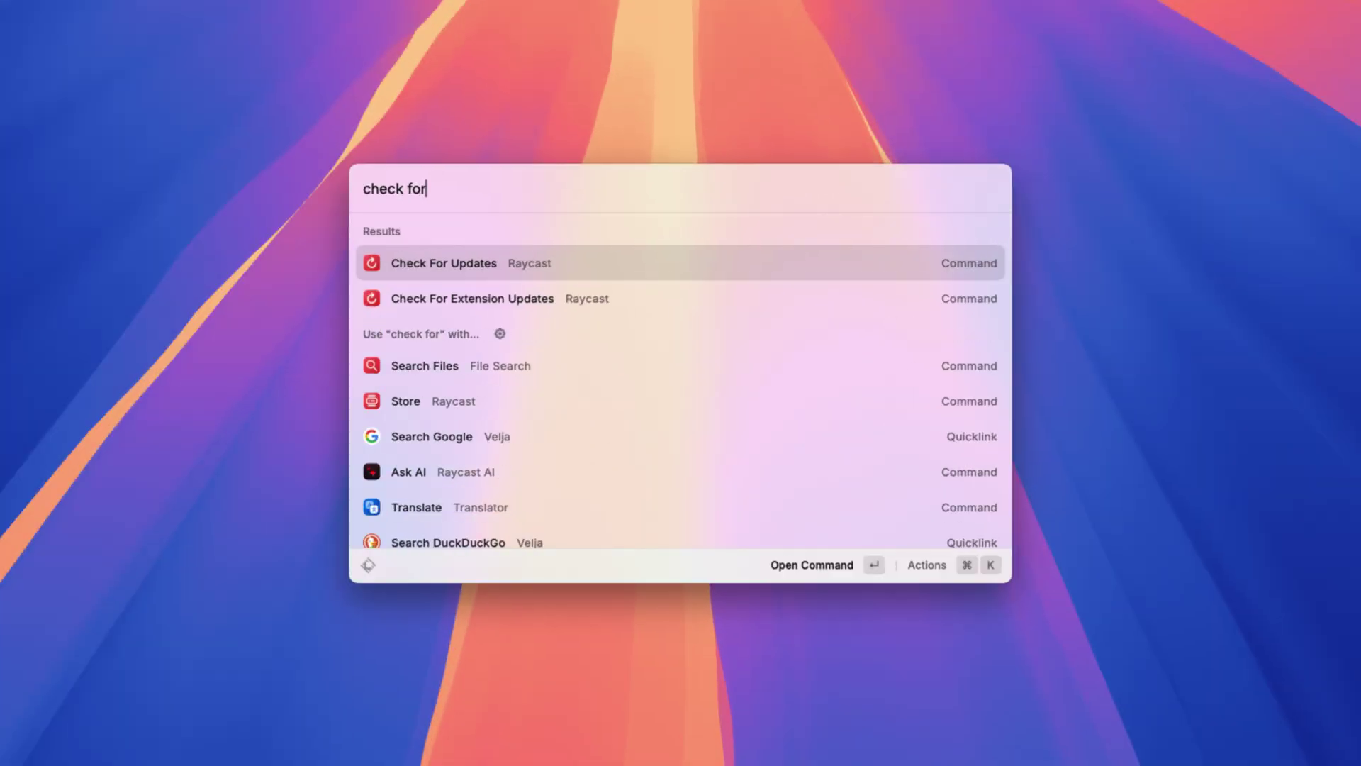
key(Return)
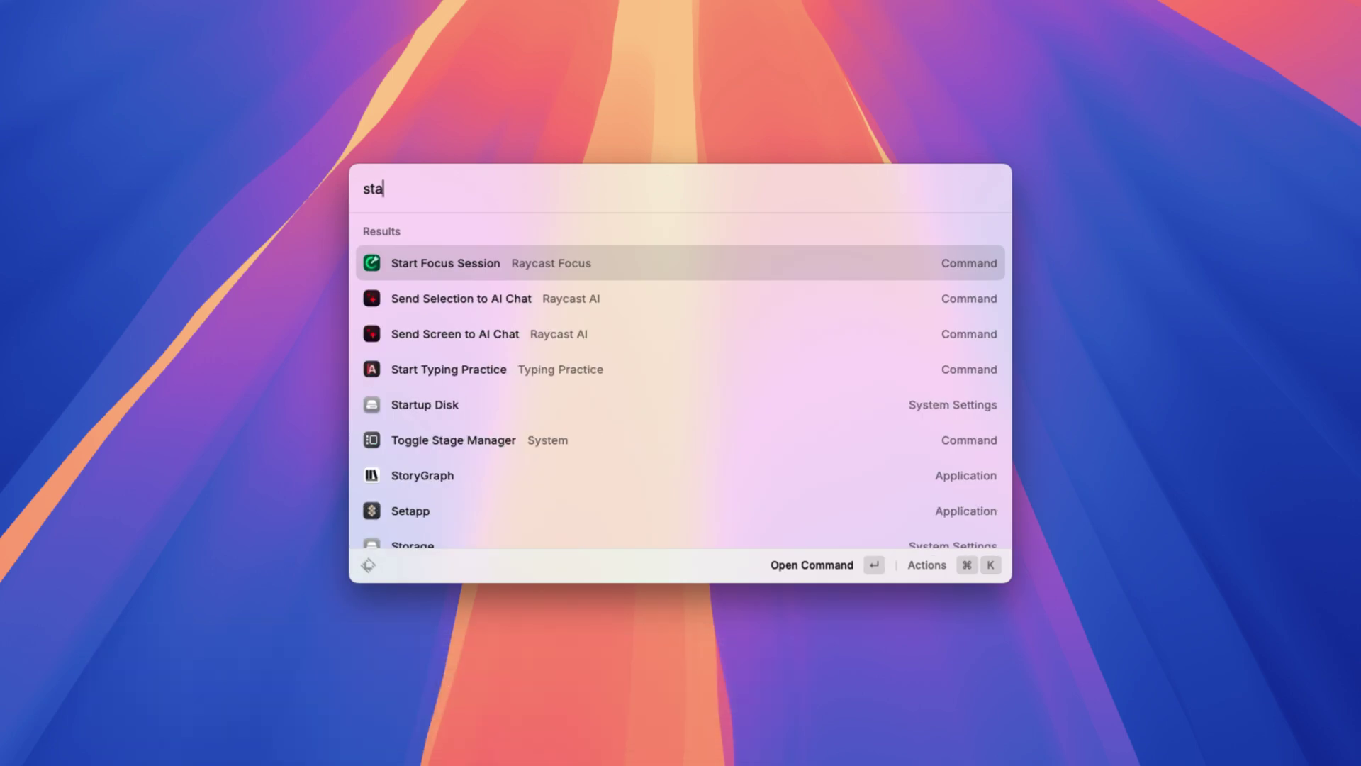
Open the Start Focus Session form and enter the goal 'Screencast recording'
text(rt)
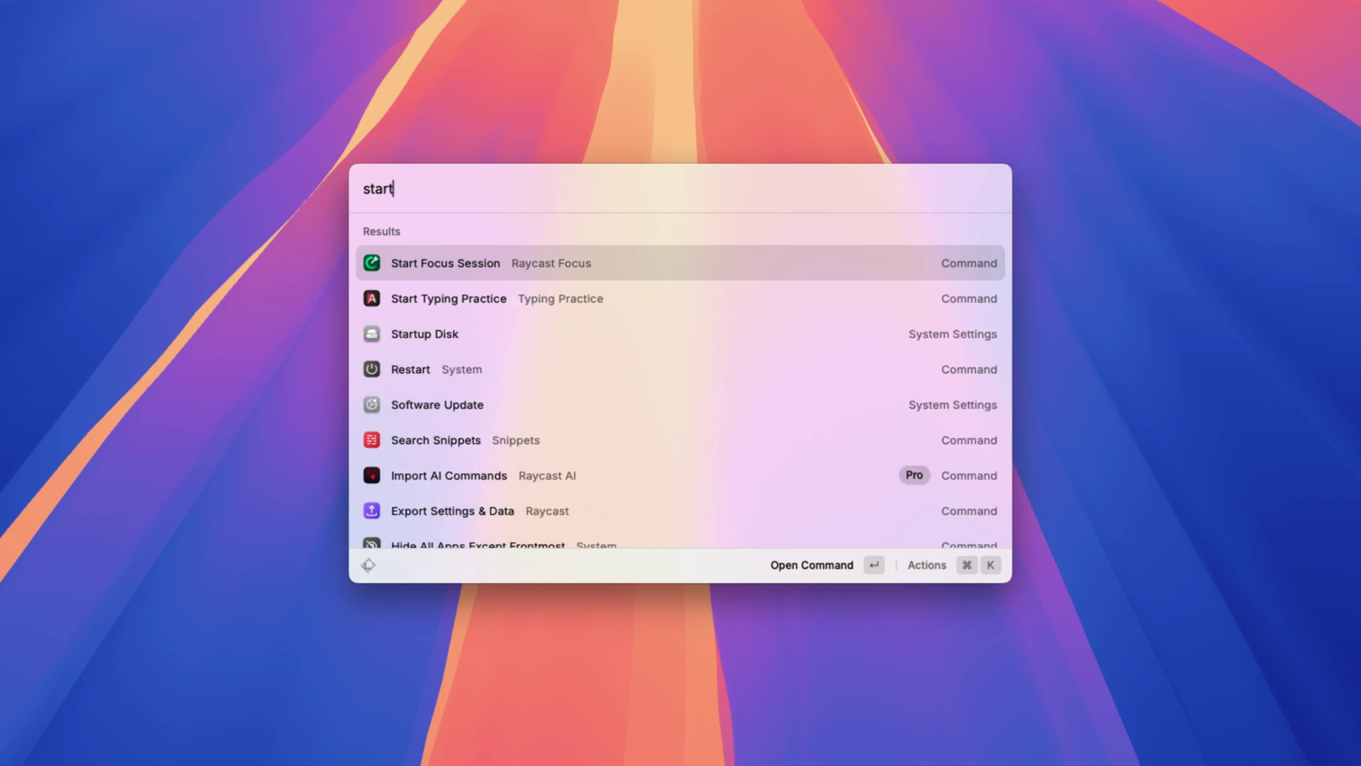
key(Return)
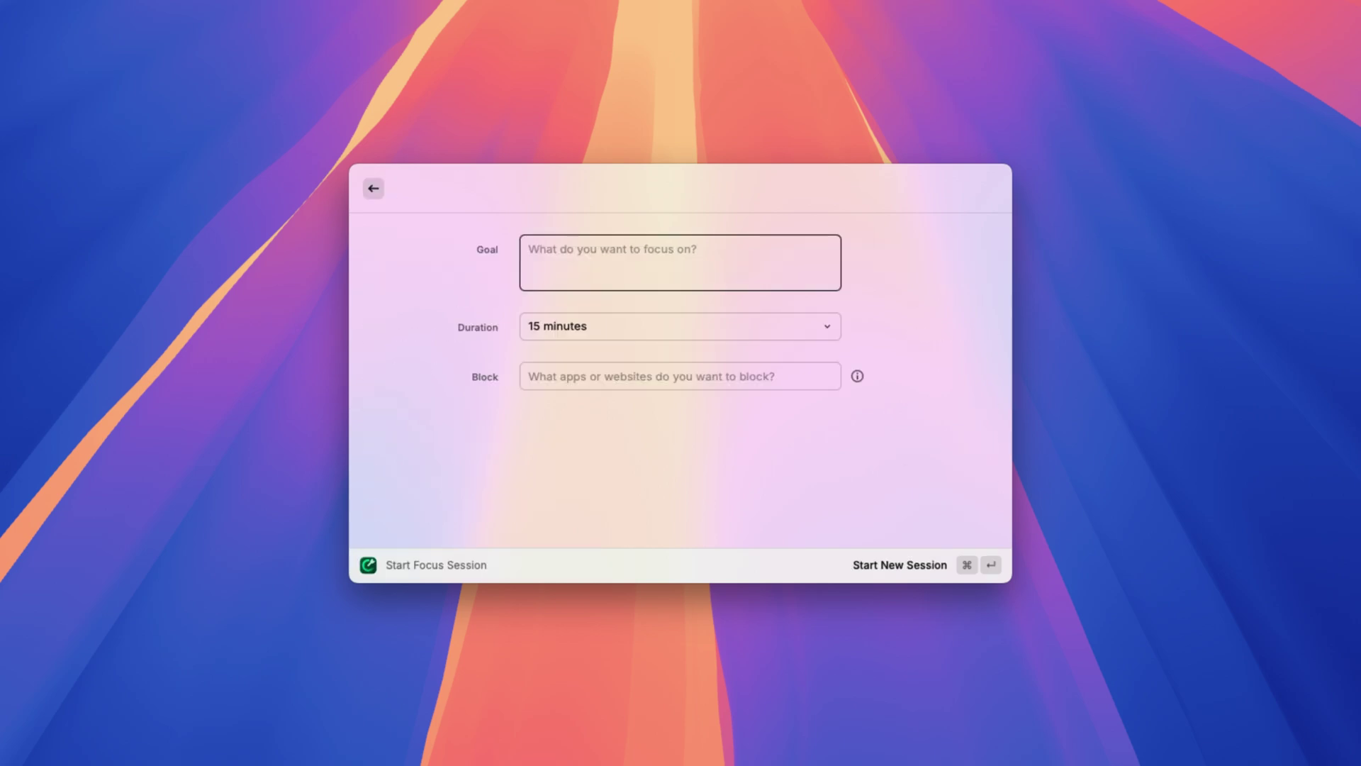
text(Screen)
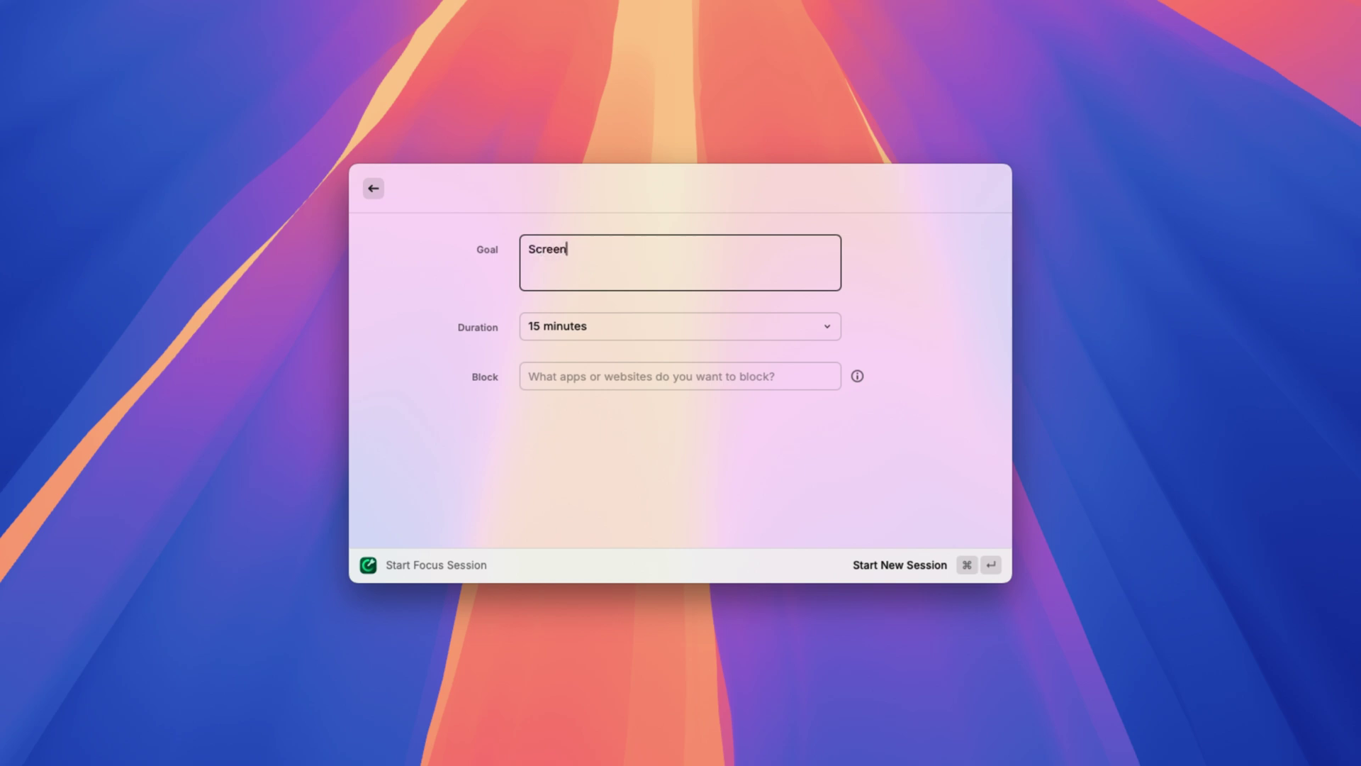
text(cast recording)
Set the session duration to a custom 45 minutes
click(606, 328)
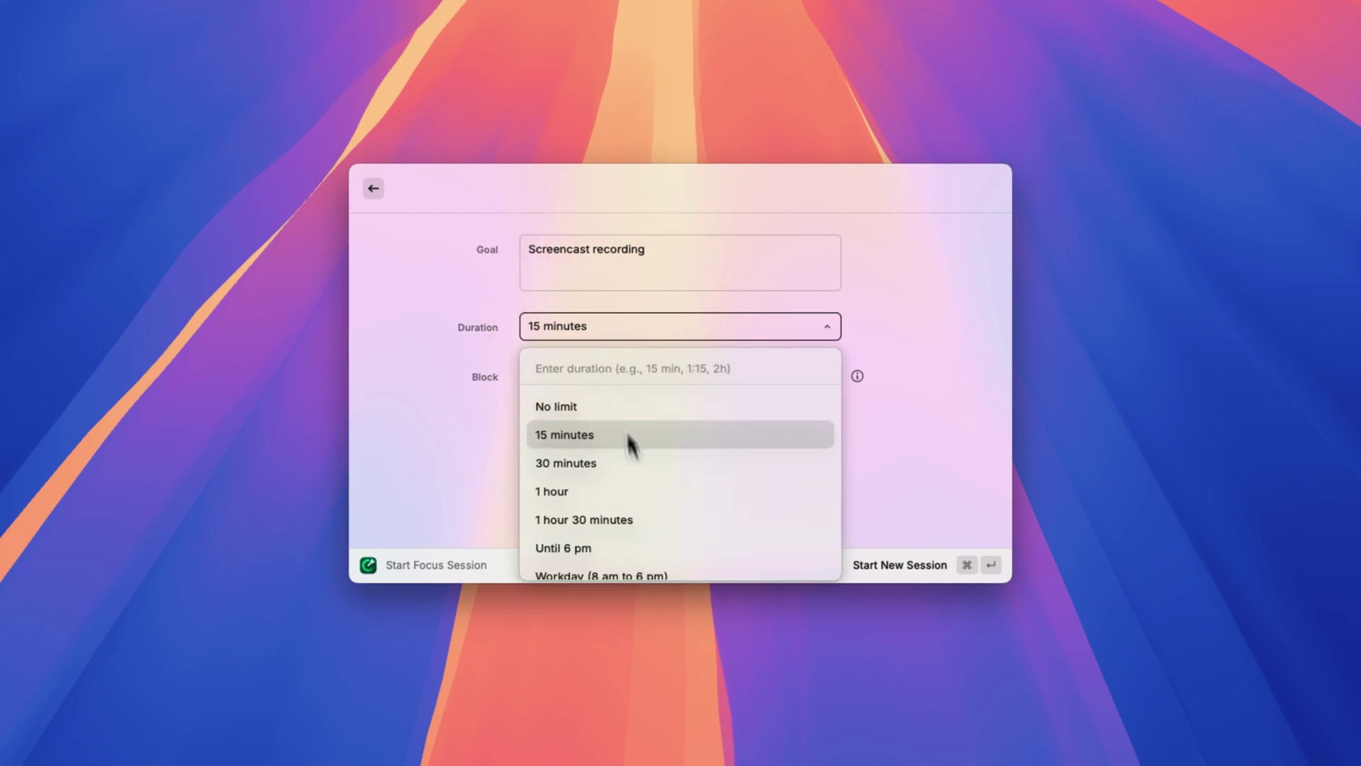
scroll(631, 454, down, 1)
scroll(638, 468, up, 1)
click(590, 367)
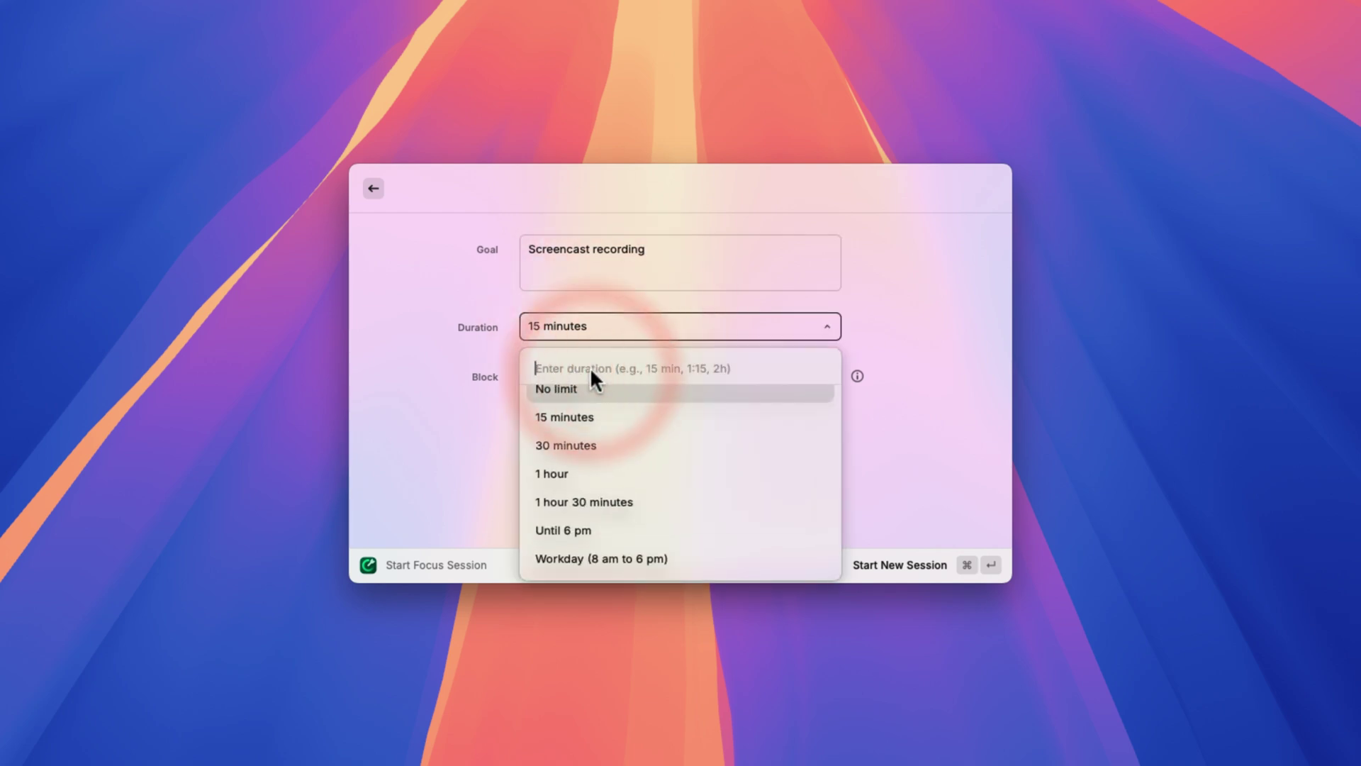
text(45)
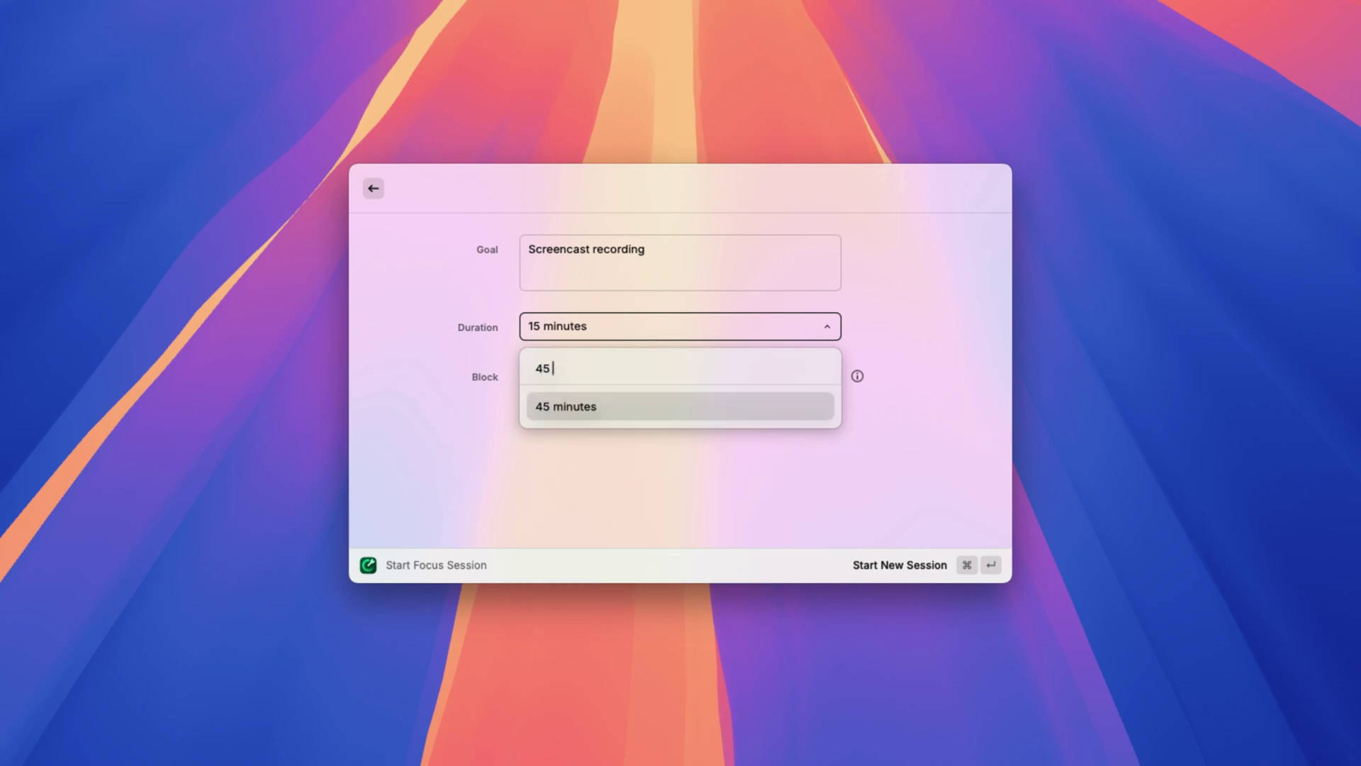
key(Return)
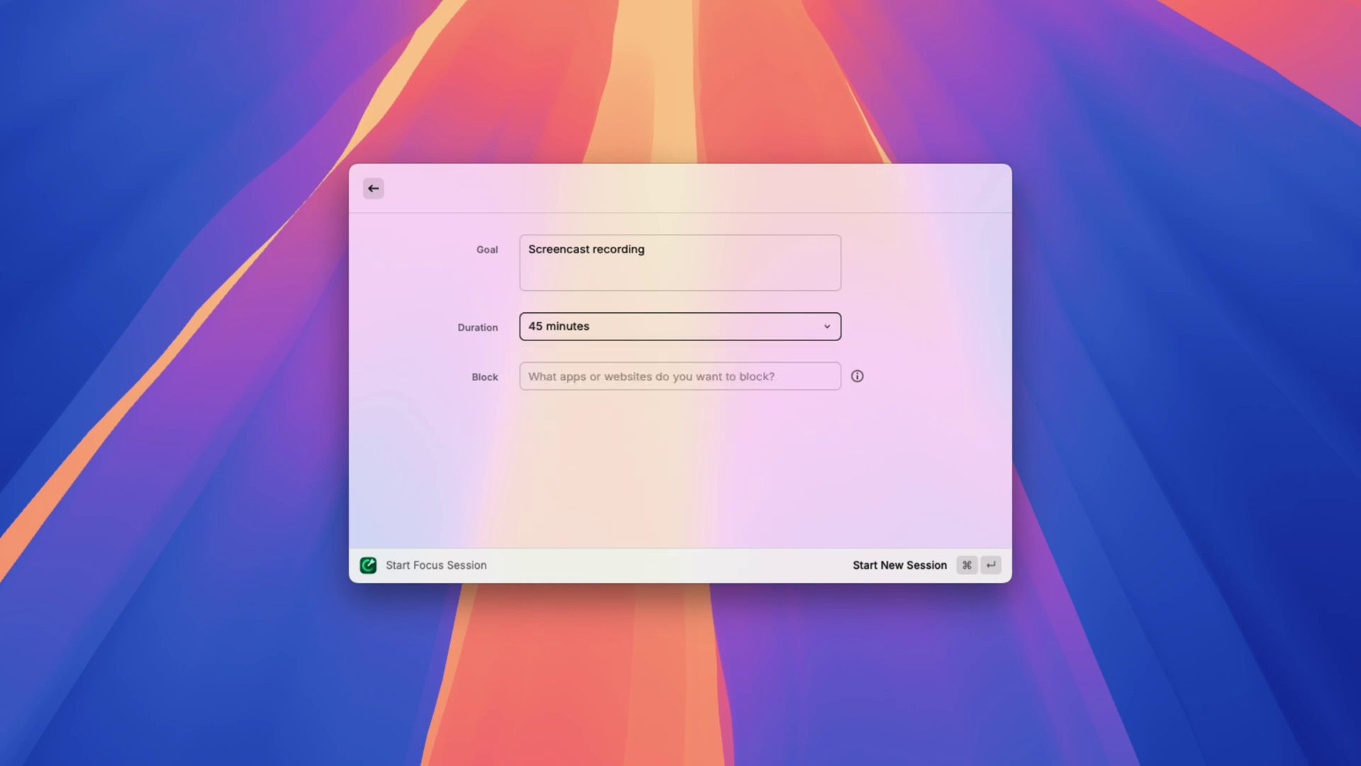
Add Telegram, WhatsApp, Arc and Safari to the Block field, then start the session with Cmd+Return
click(590, 379)
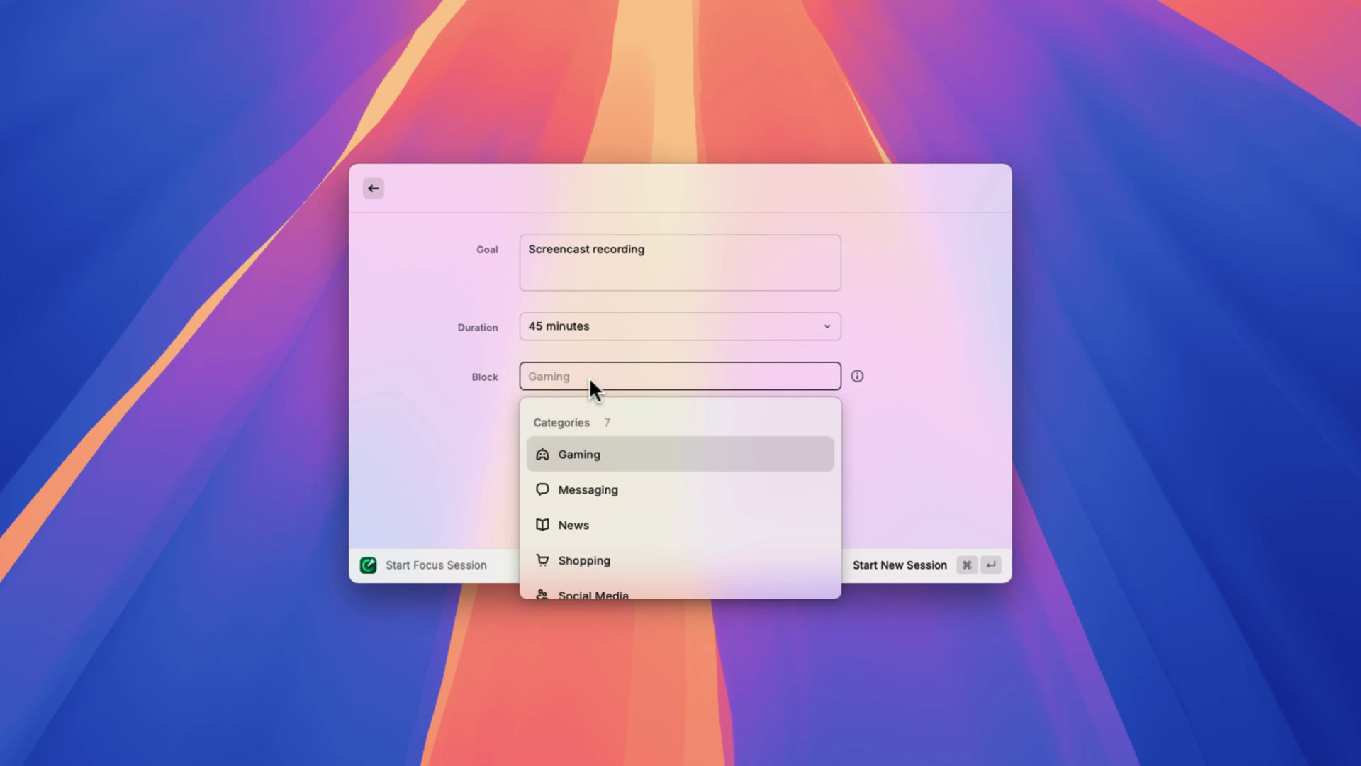
text(tele)
key(Return)
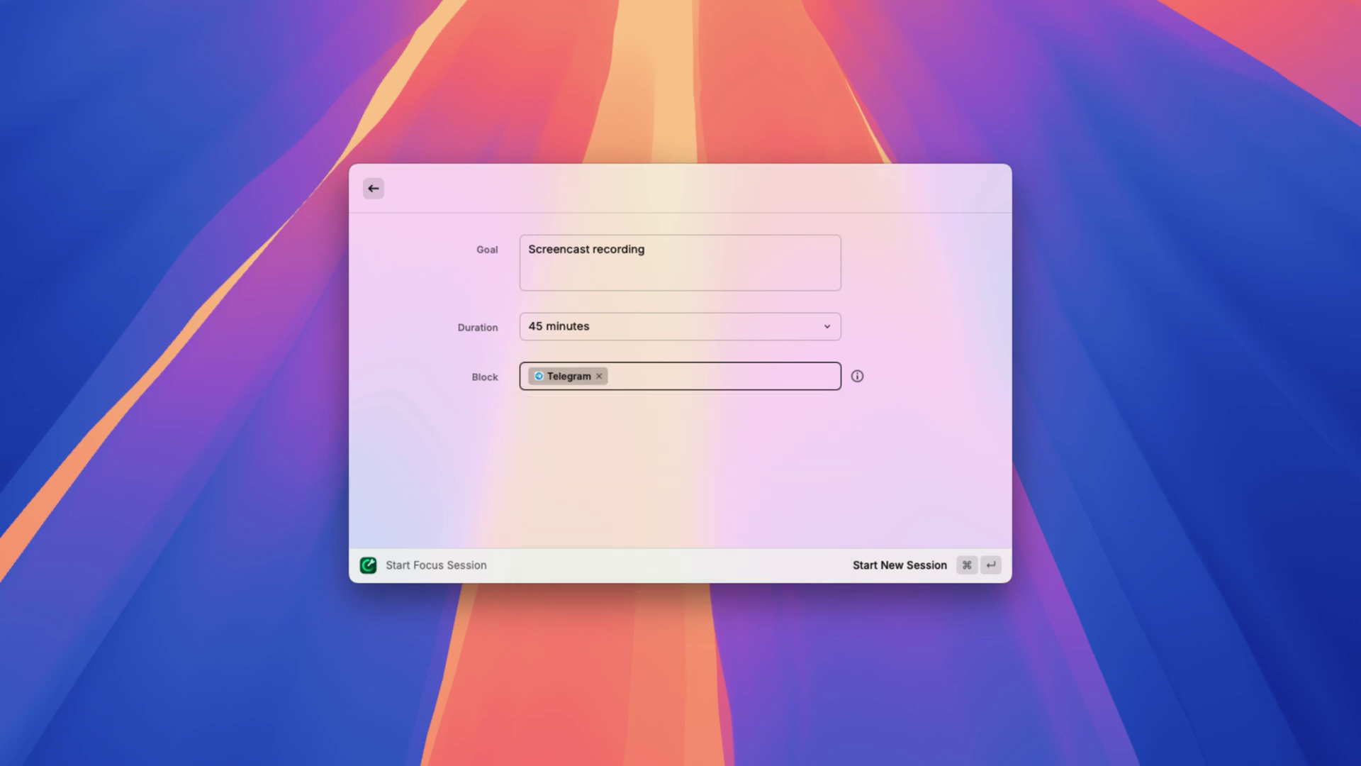
text(wha)
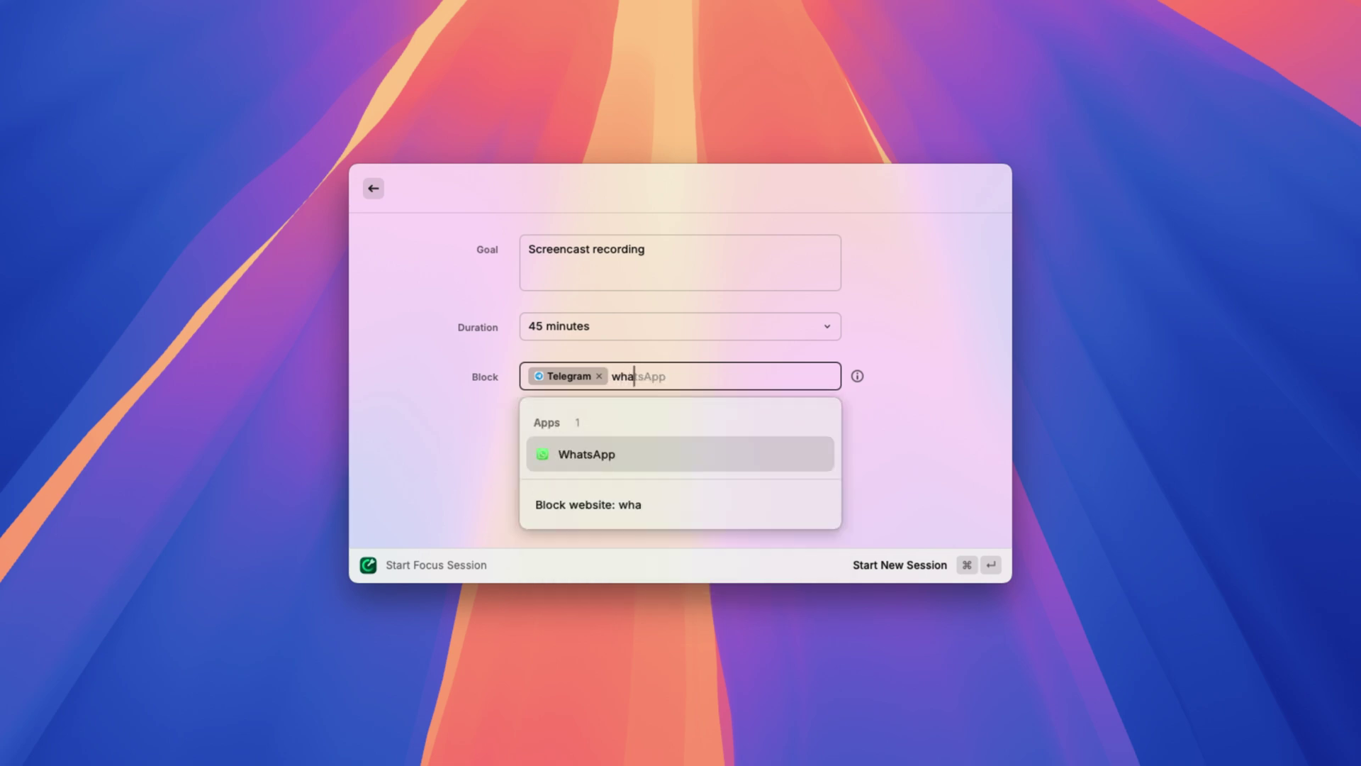
key(Return)
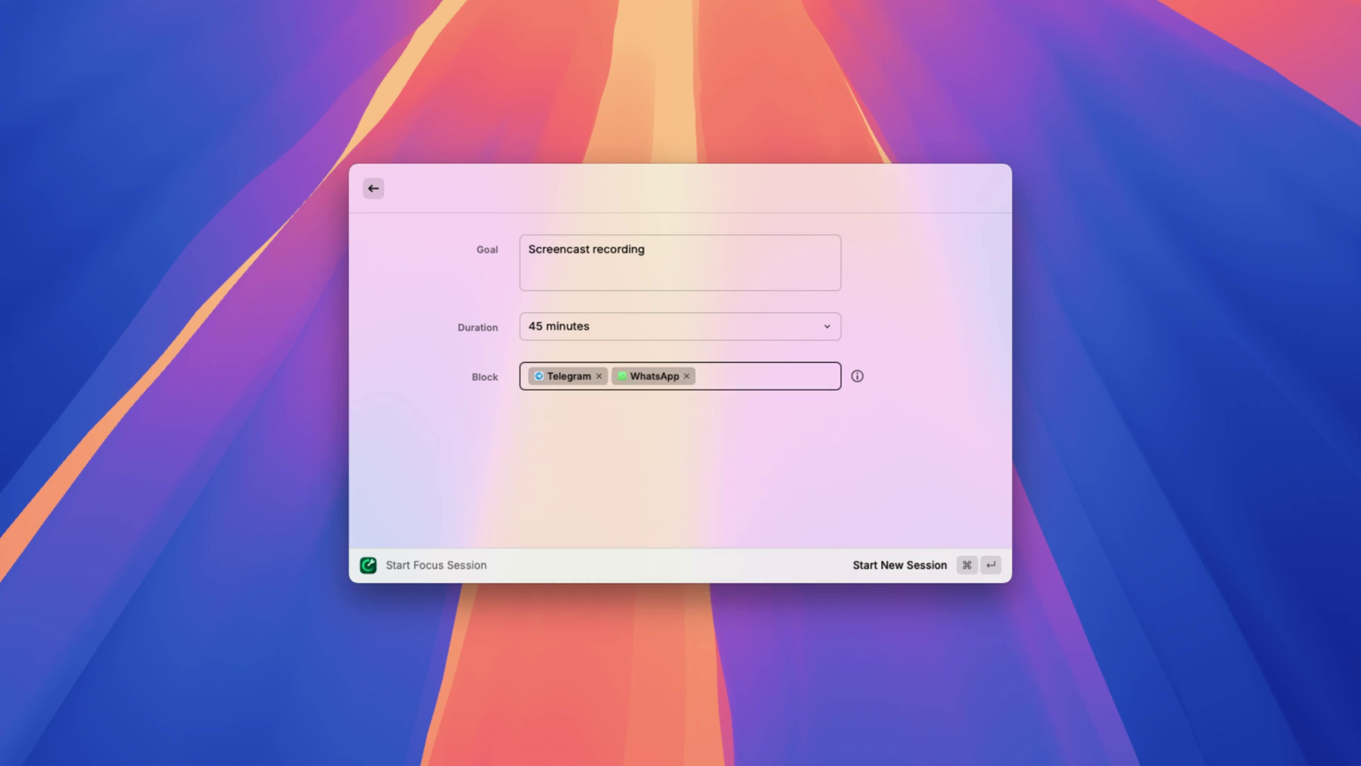
text(arc)
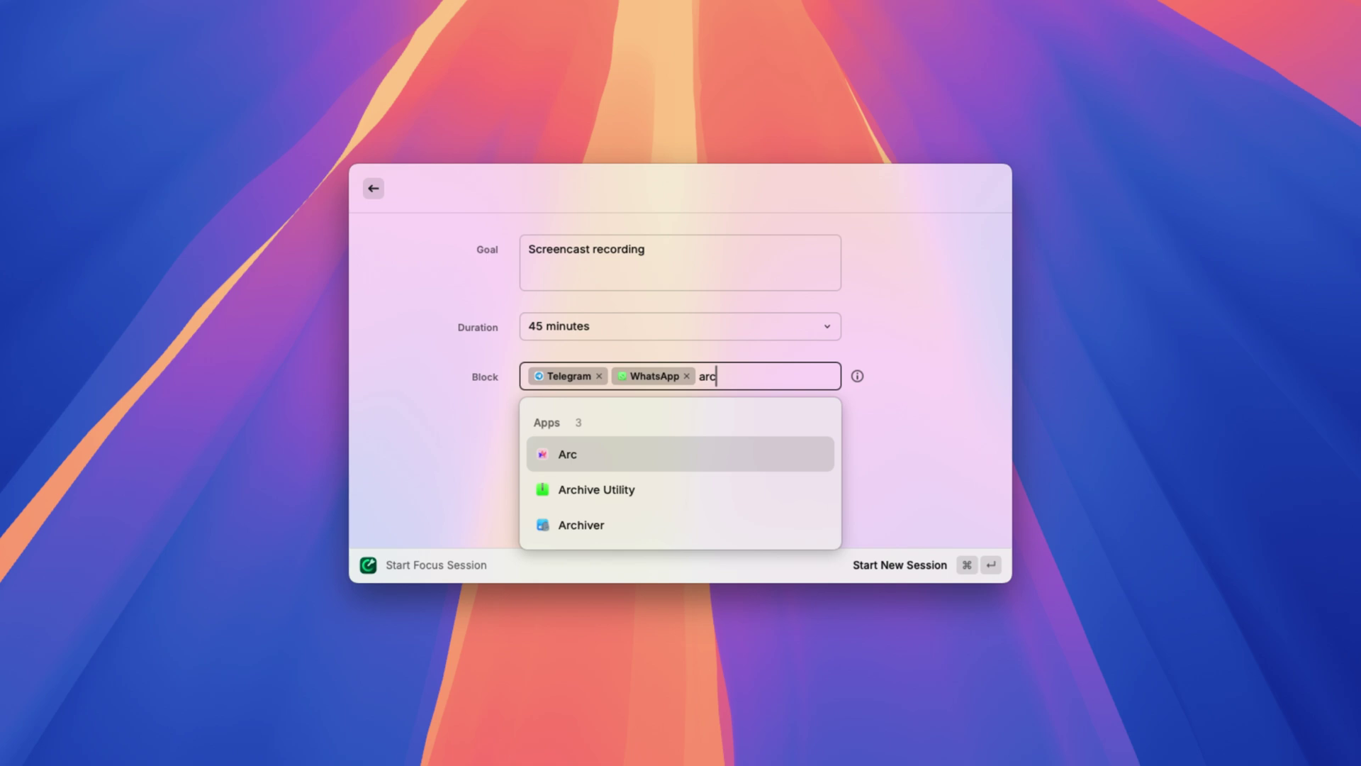
key(Return)
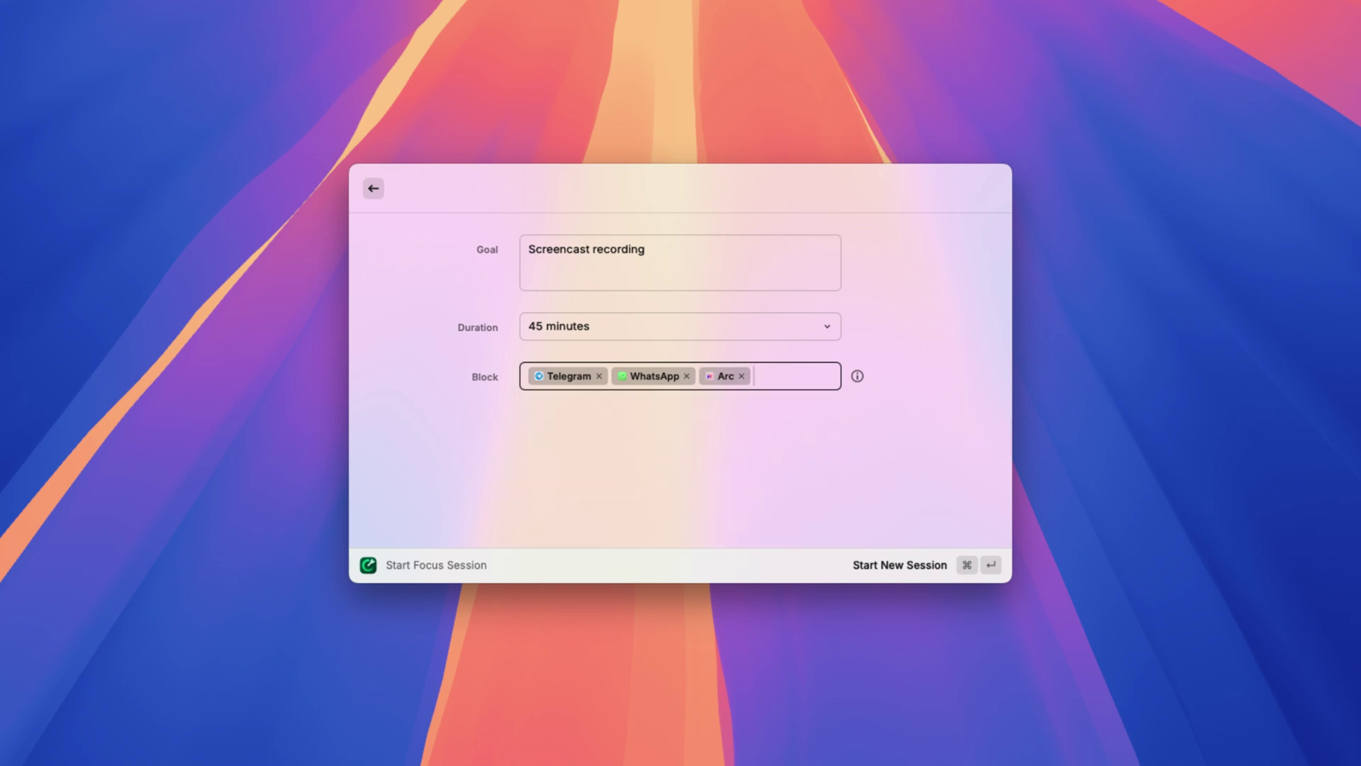
text(saf)
key(Return)
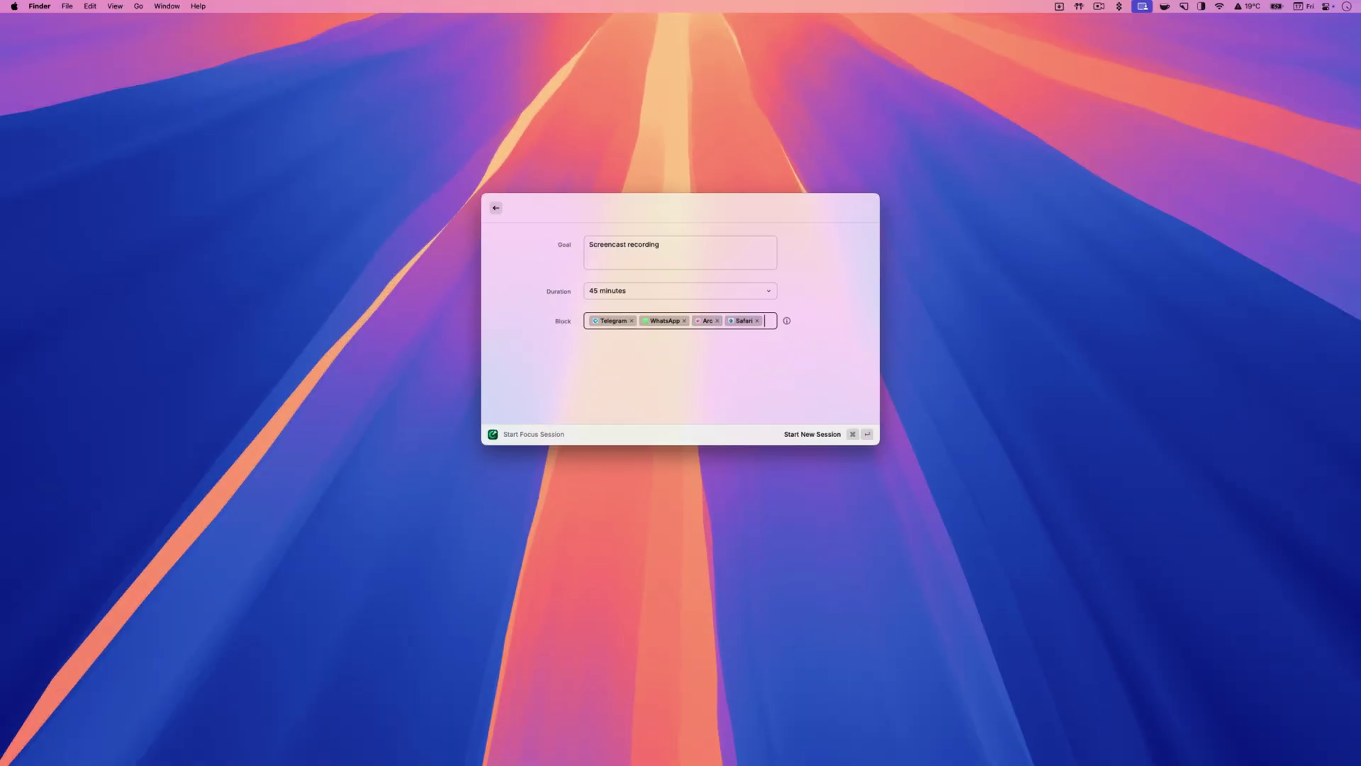
key(super+Return)
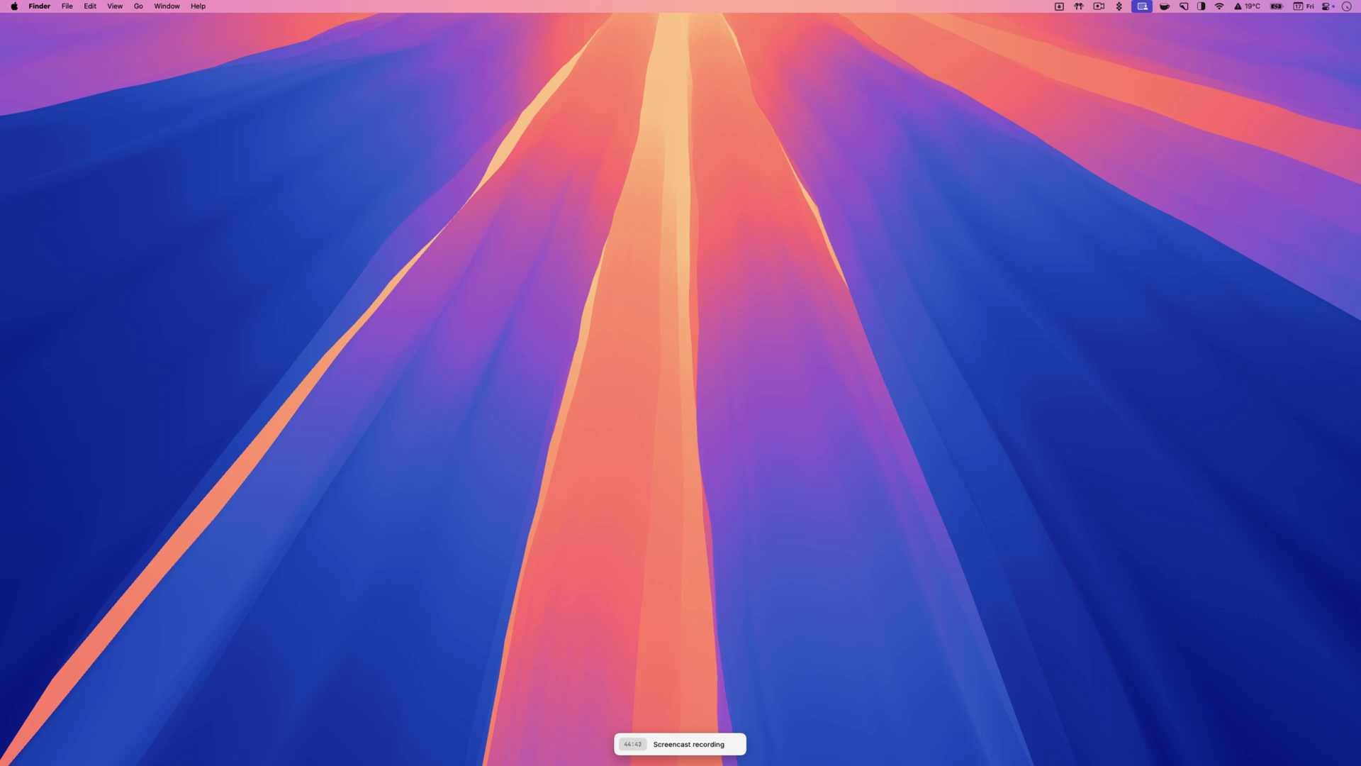
Launch Telegram and Arc from Raycast to confirm both are blocked
key(alt+space)
text(tel)
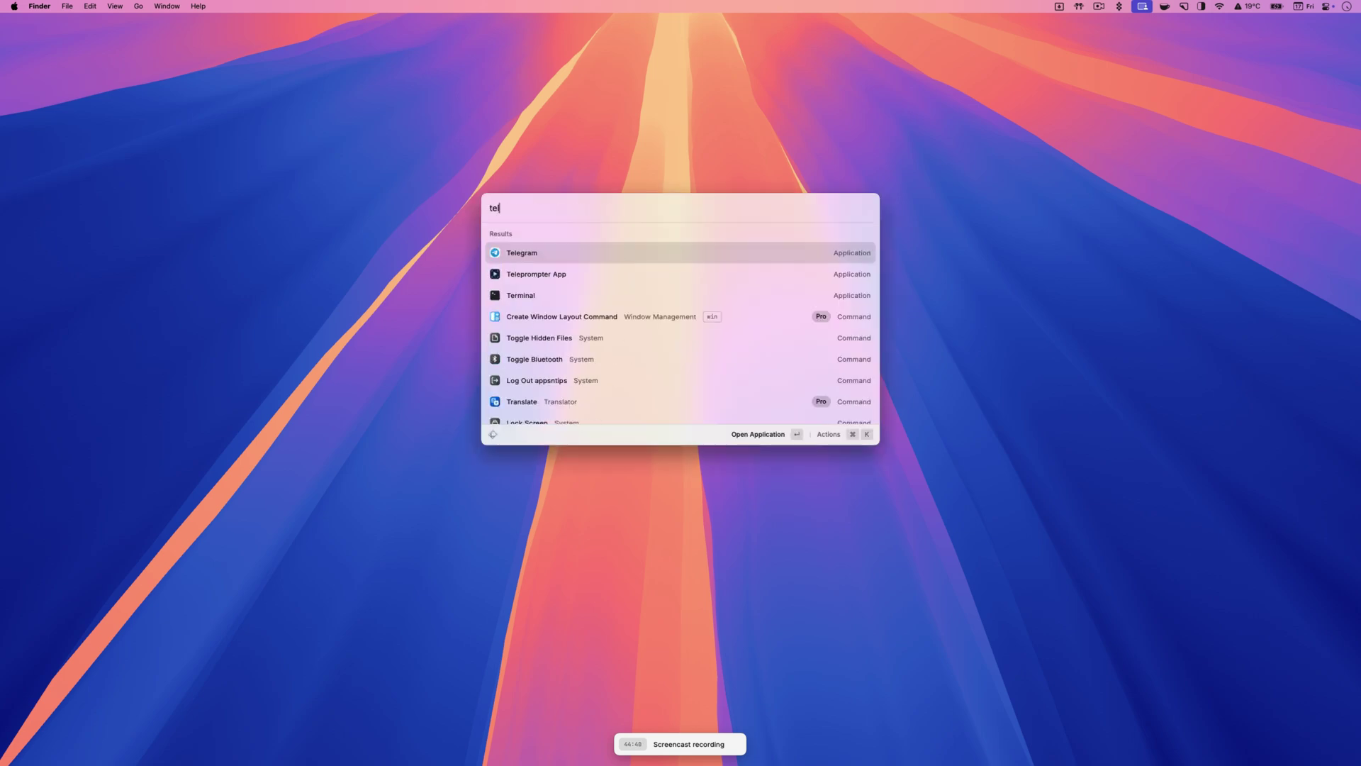
key(Return)
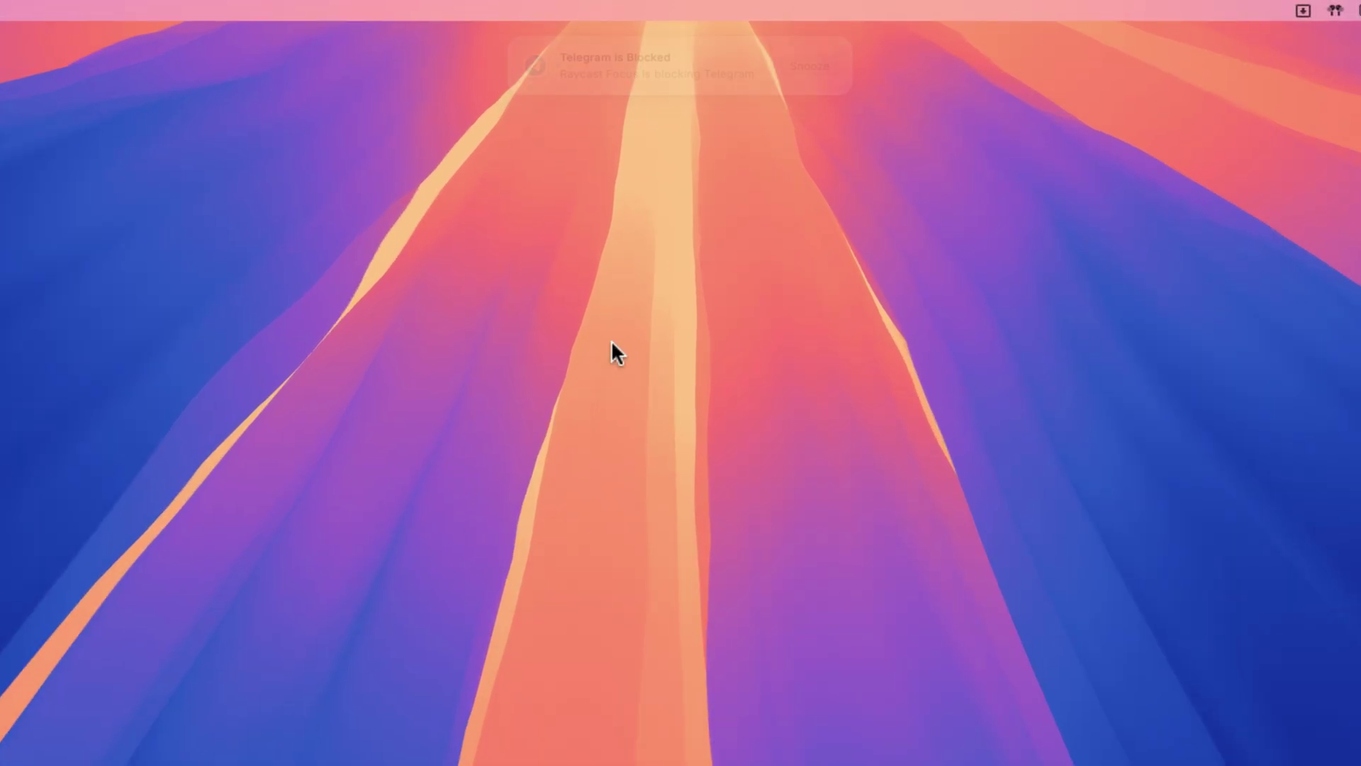
key(alt+space)
text(arc)
key(Return)
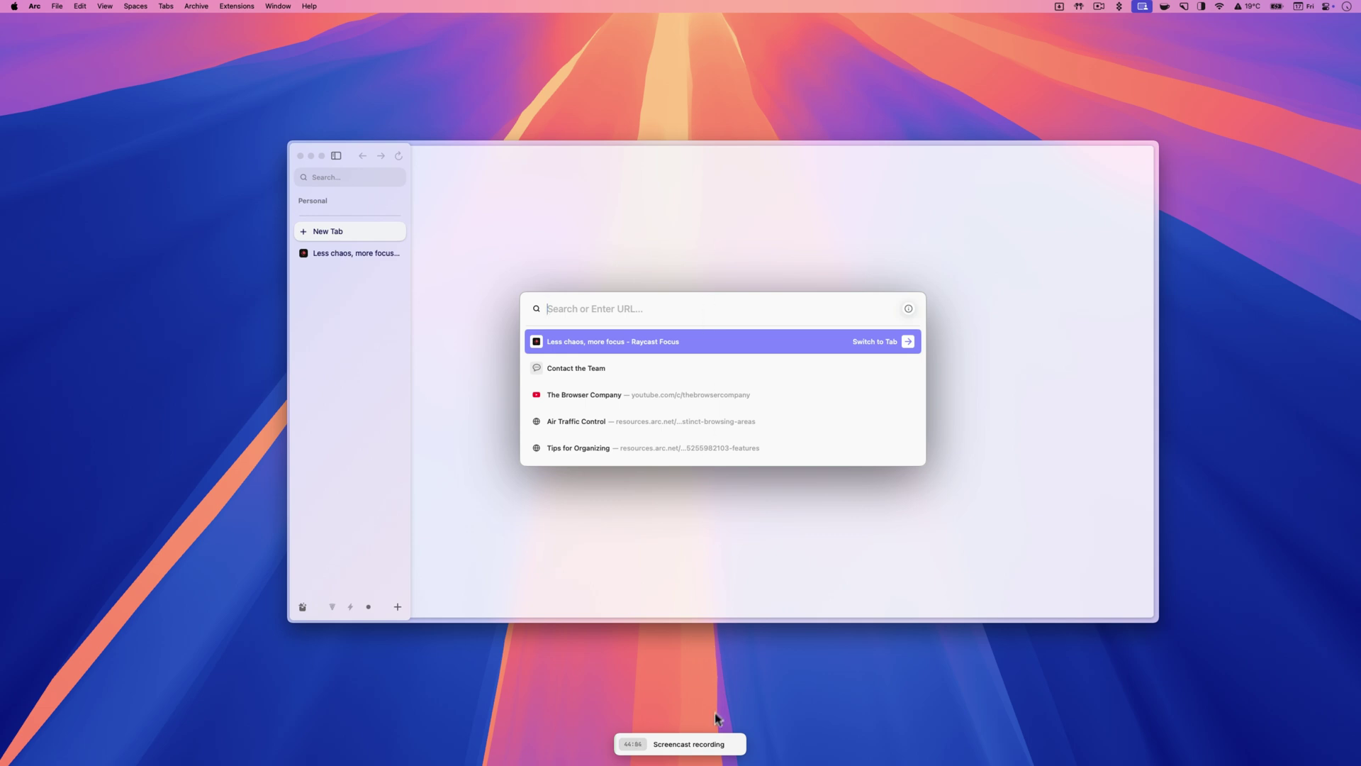
Complete the focus session from its pill and quit Arc
mouse_move(684, 750)
click(680, 744)
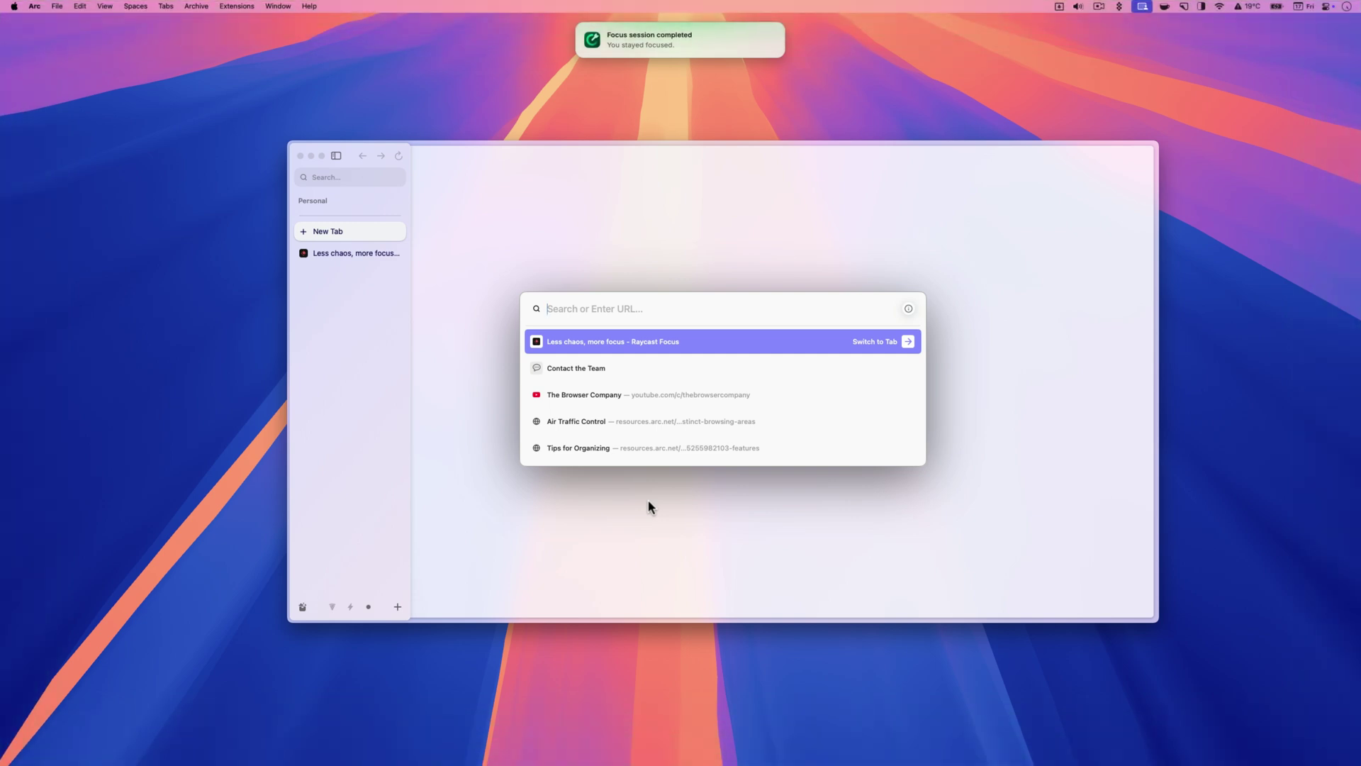
key(super+q)
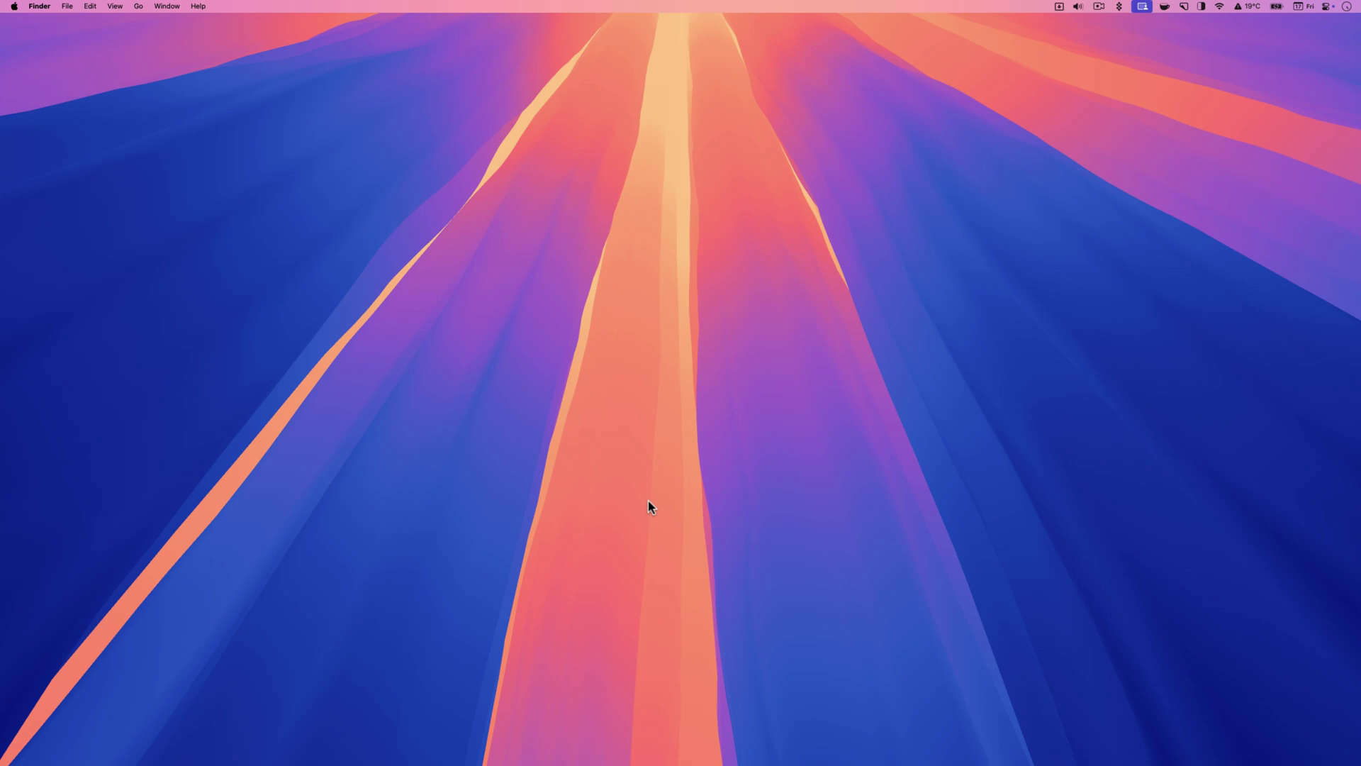
Open a new focus session form and remove Telegram, WhatsApp, Safari and Arc from the block list
key(alt+space)
text(s)
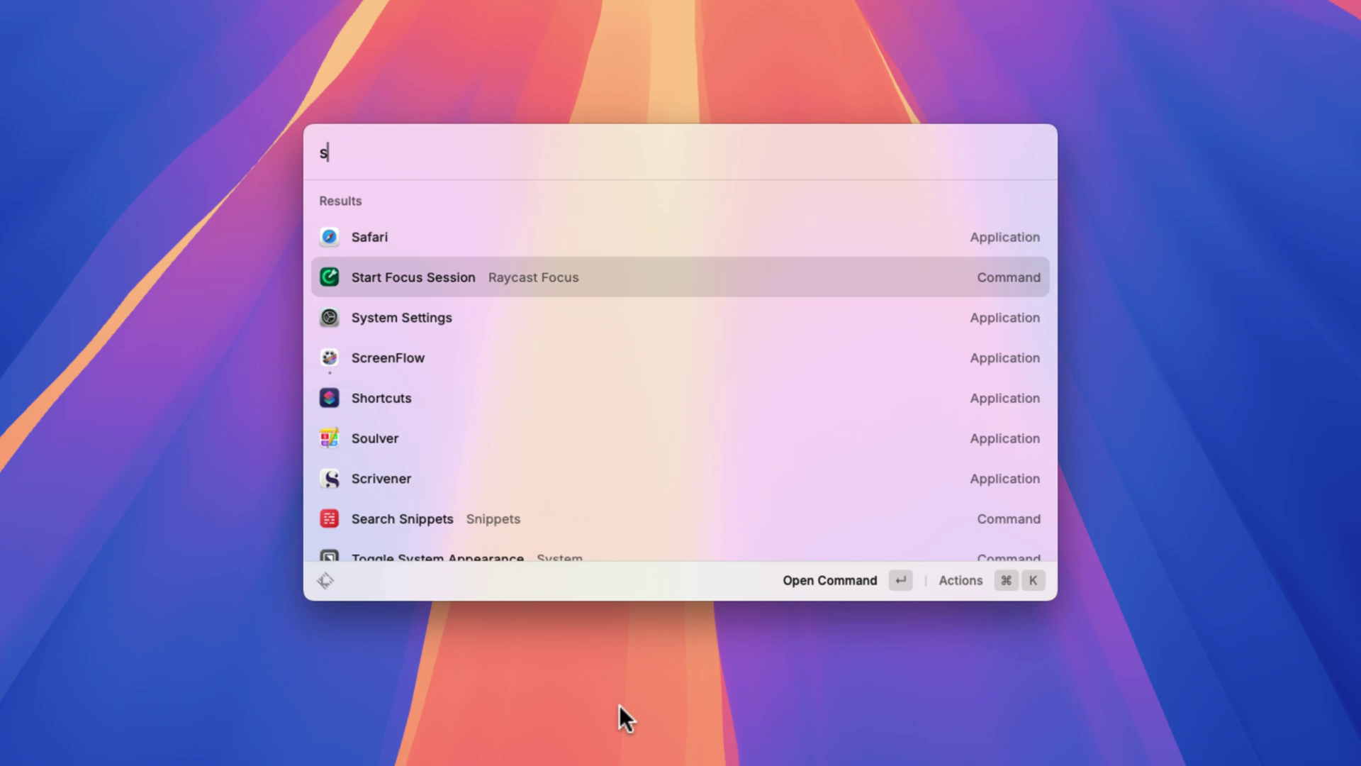
key(Return)
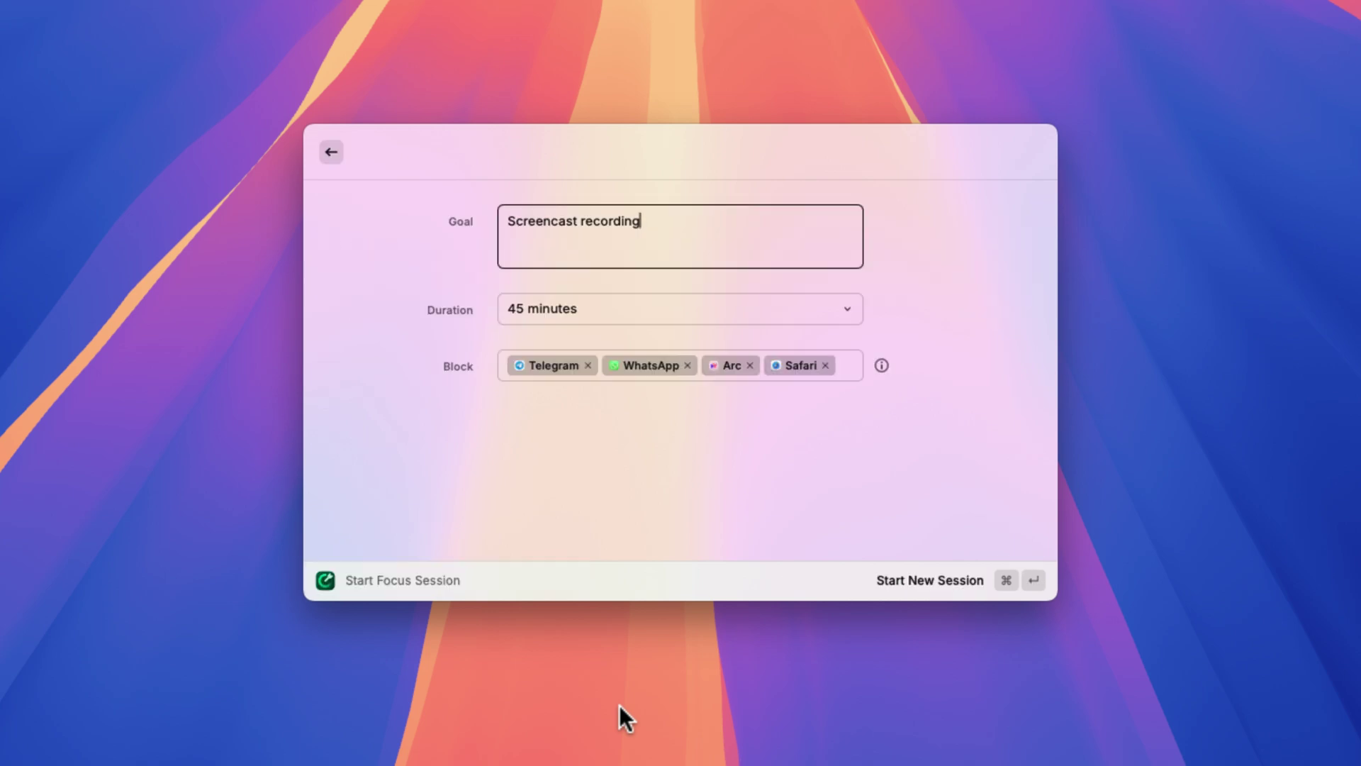
click(588, 363)
click(588, 363)
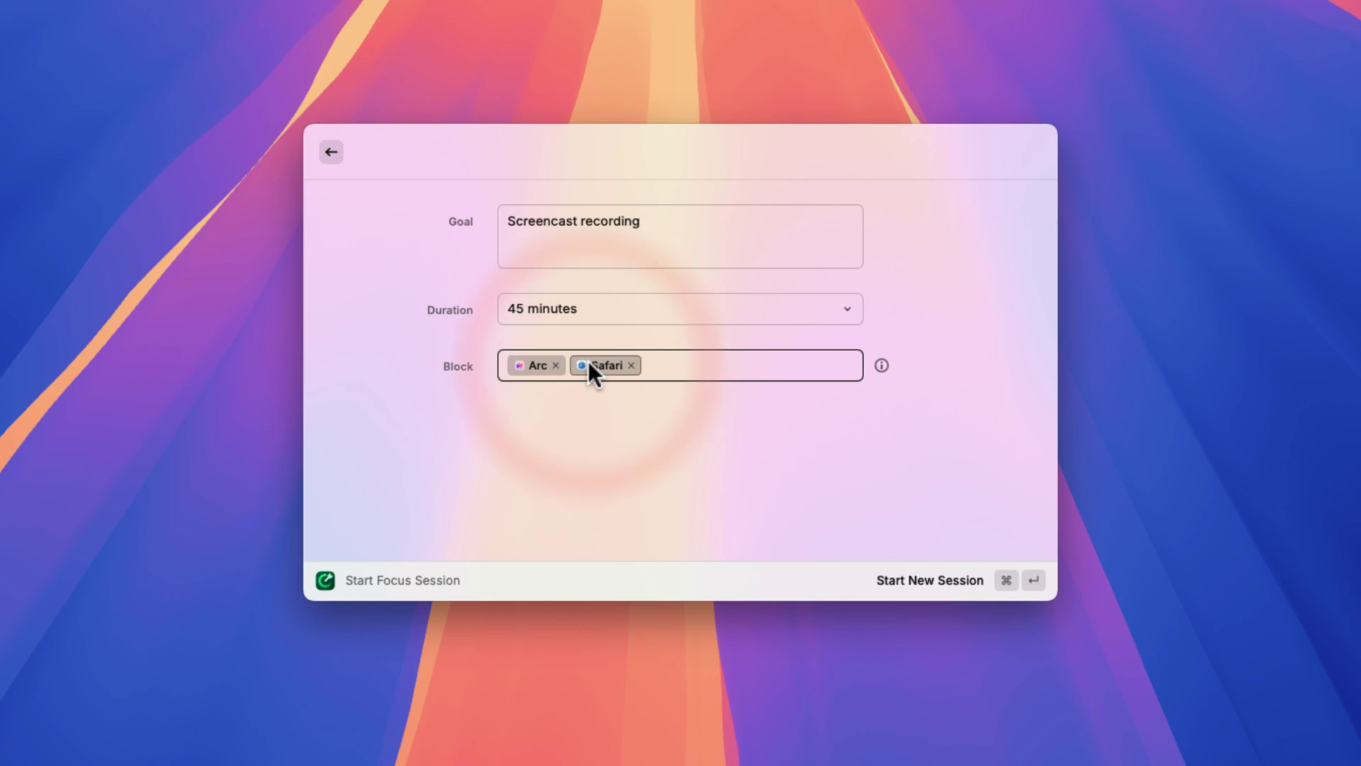
click(630, 363)
click(558, 364)
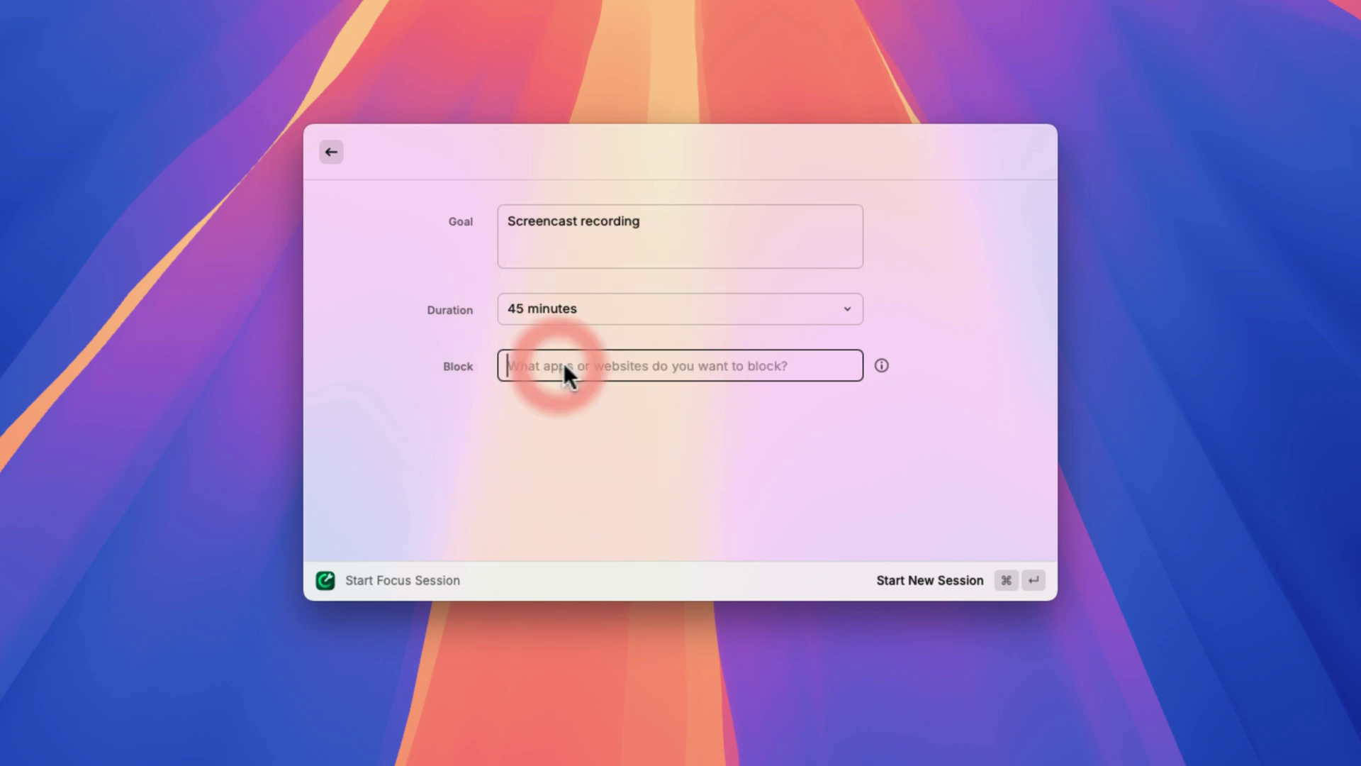
Block youtube.com and reddit.com and start the session
text(y)
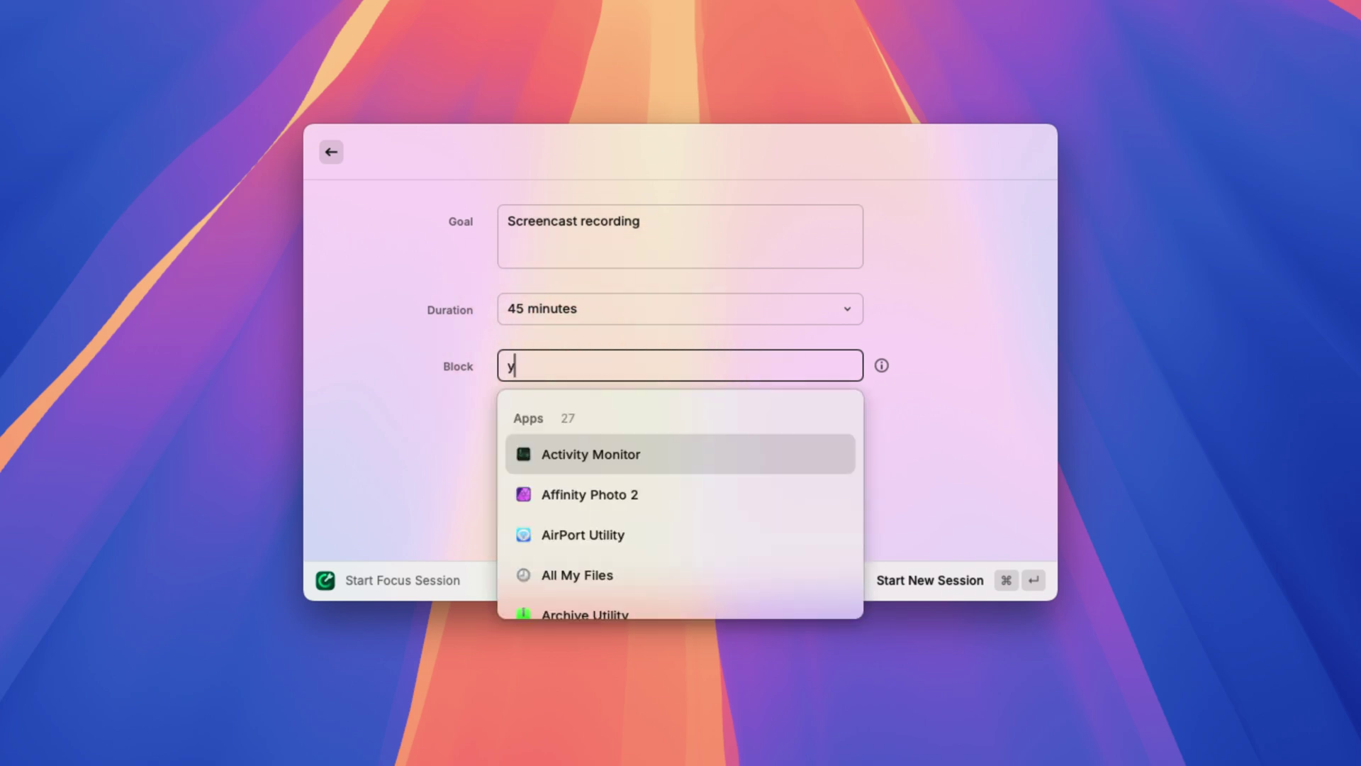
text(outube.com)
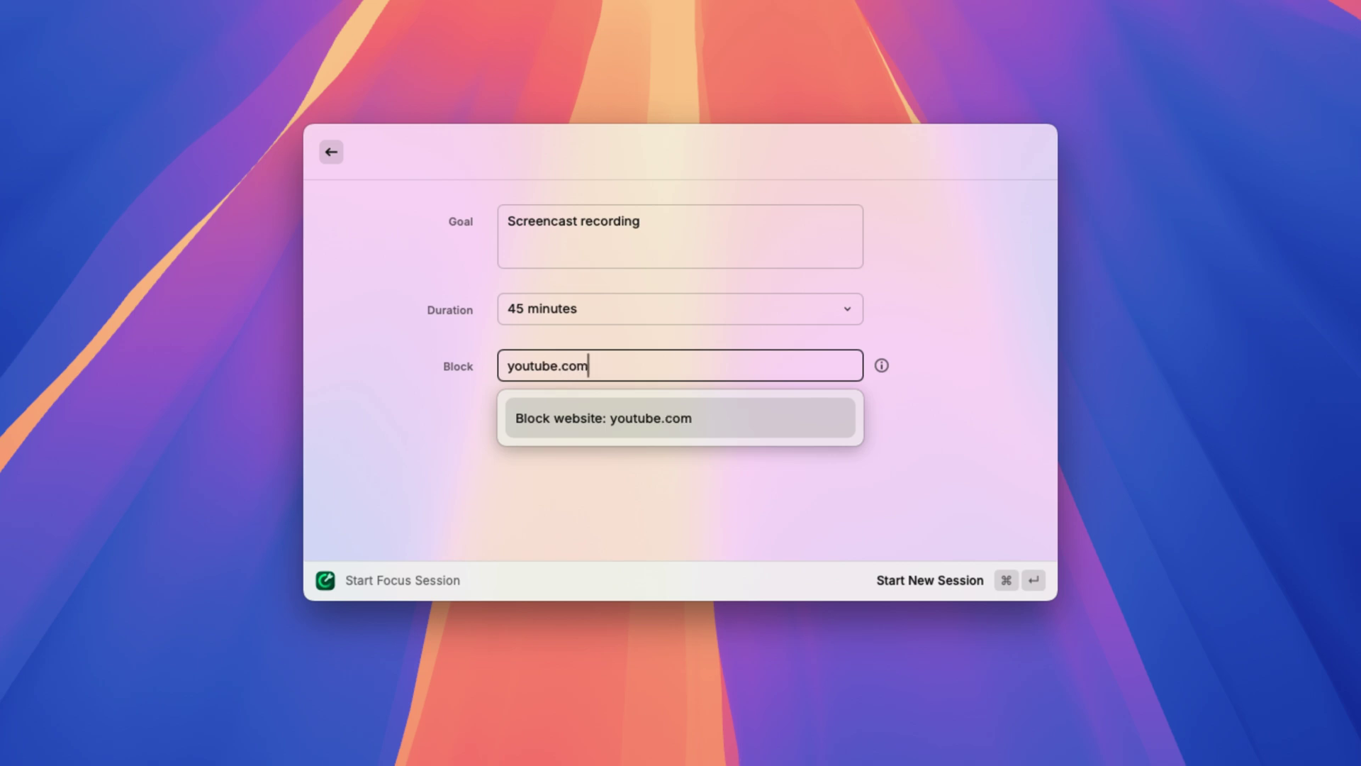
key(Return)
text(reddit.com)
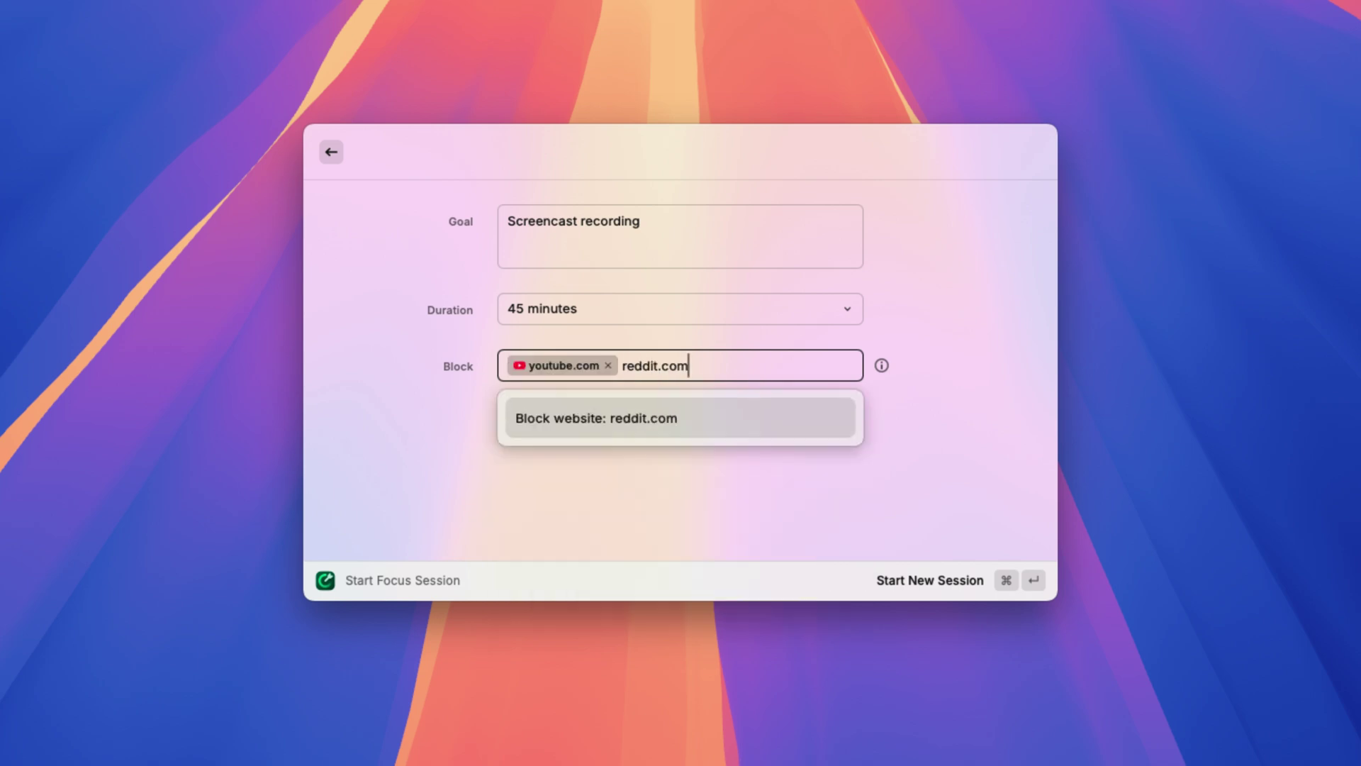
key(Return)
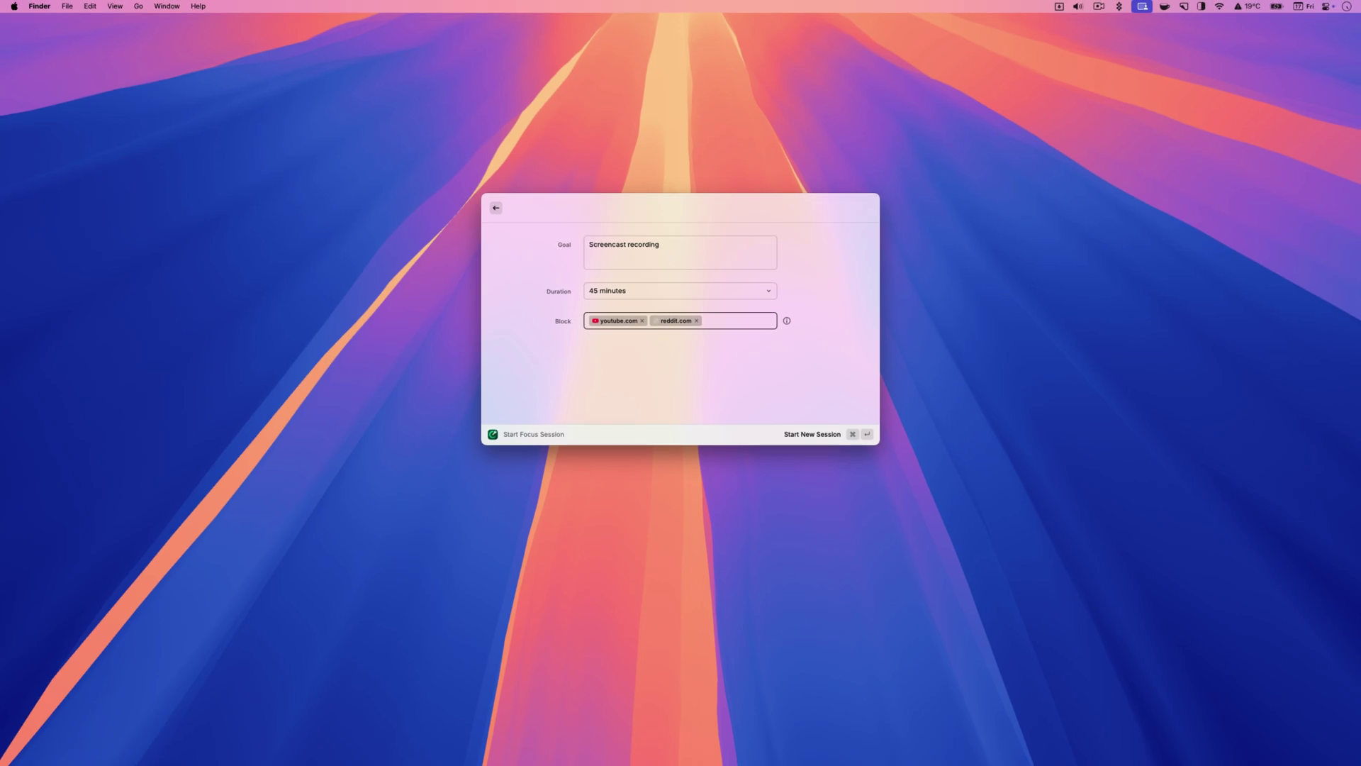
key(super+Return)
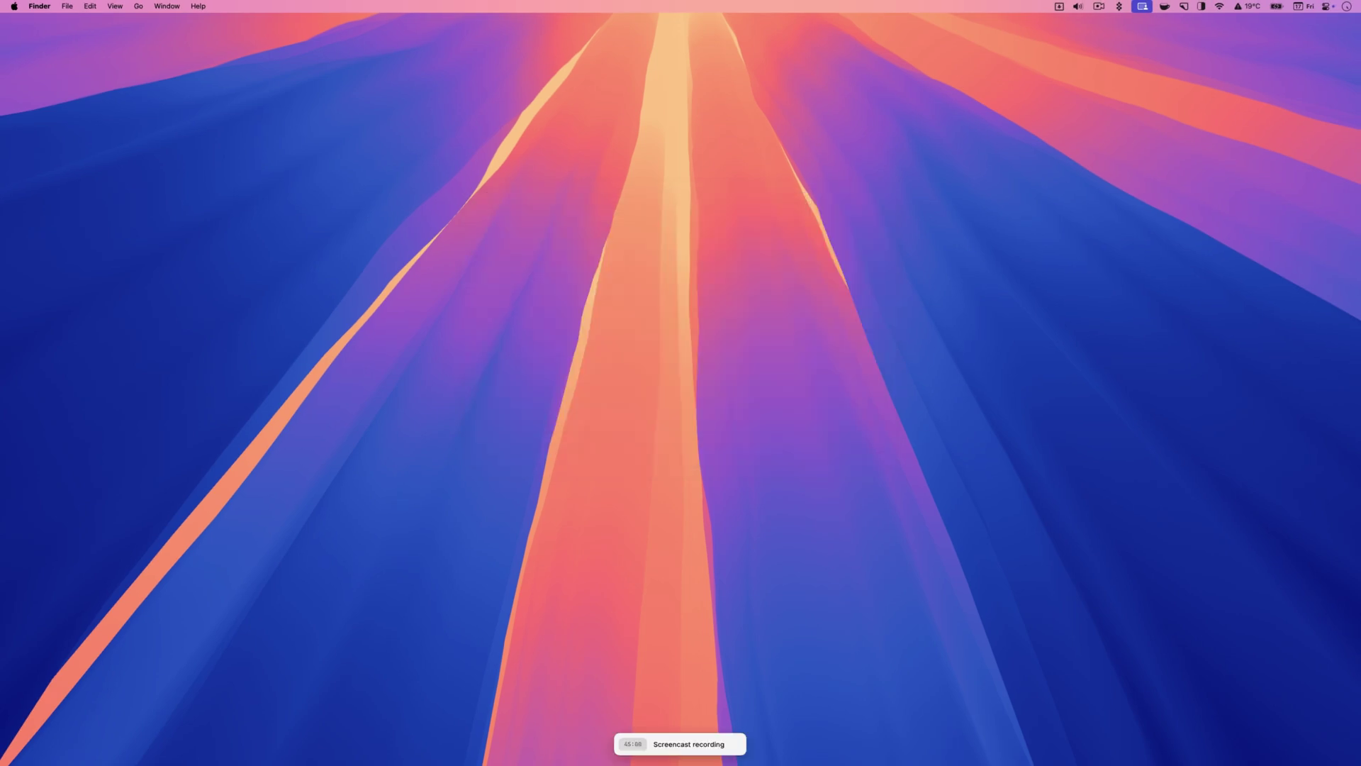
Load reddit.com in Arc and youtube.com in Safari, then snooze the block for 3 minutes
key(alt+space)
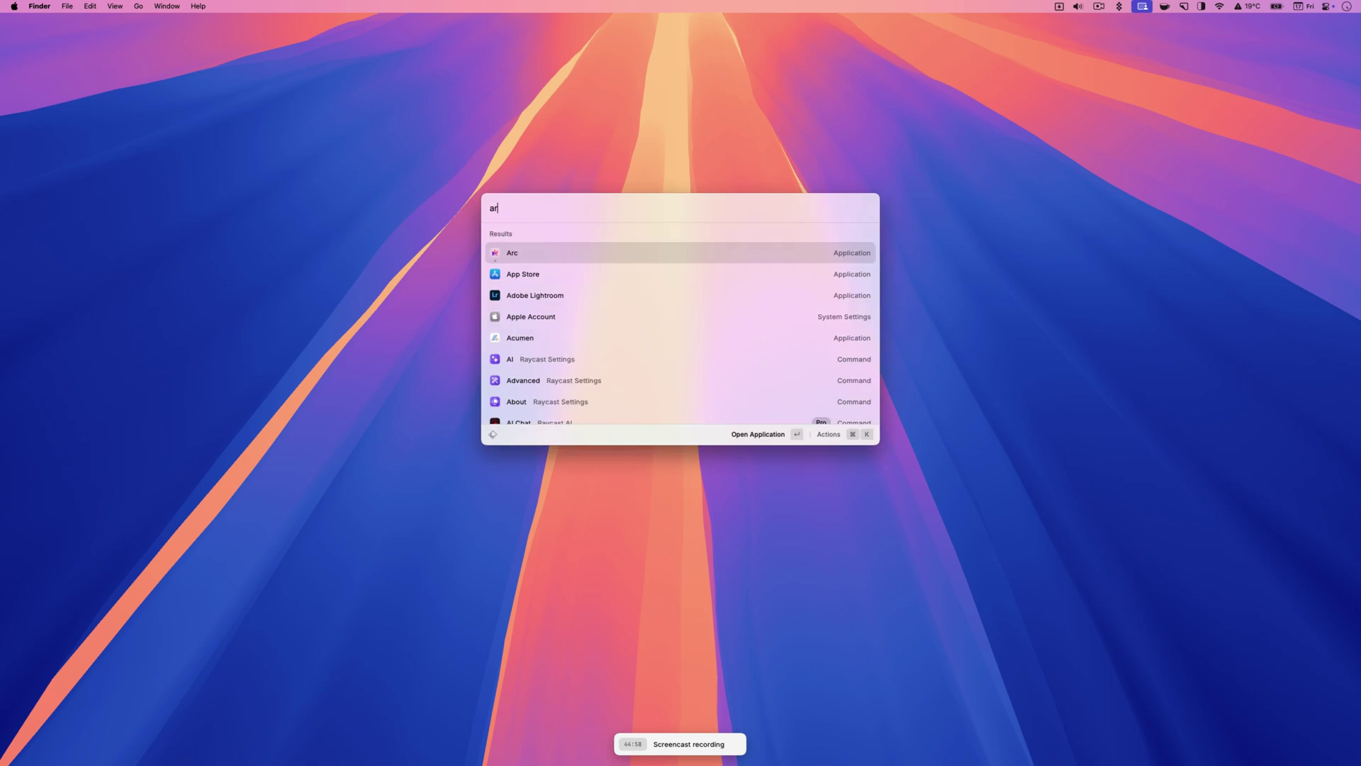
key(Return)
text(red)
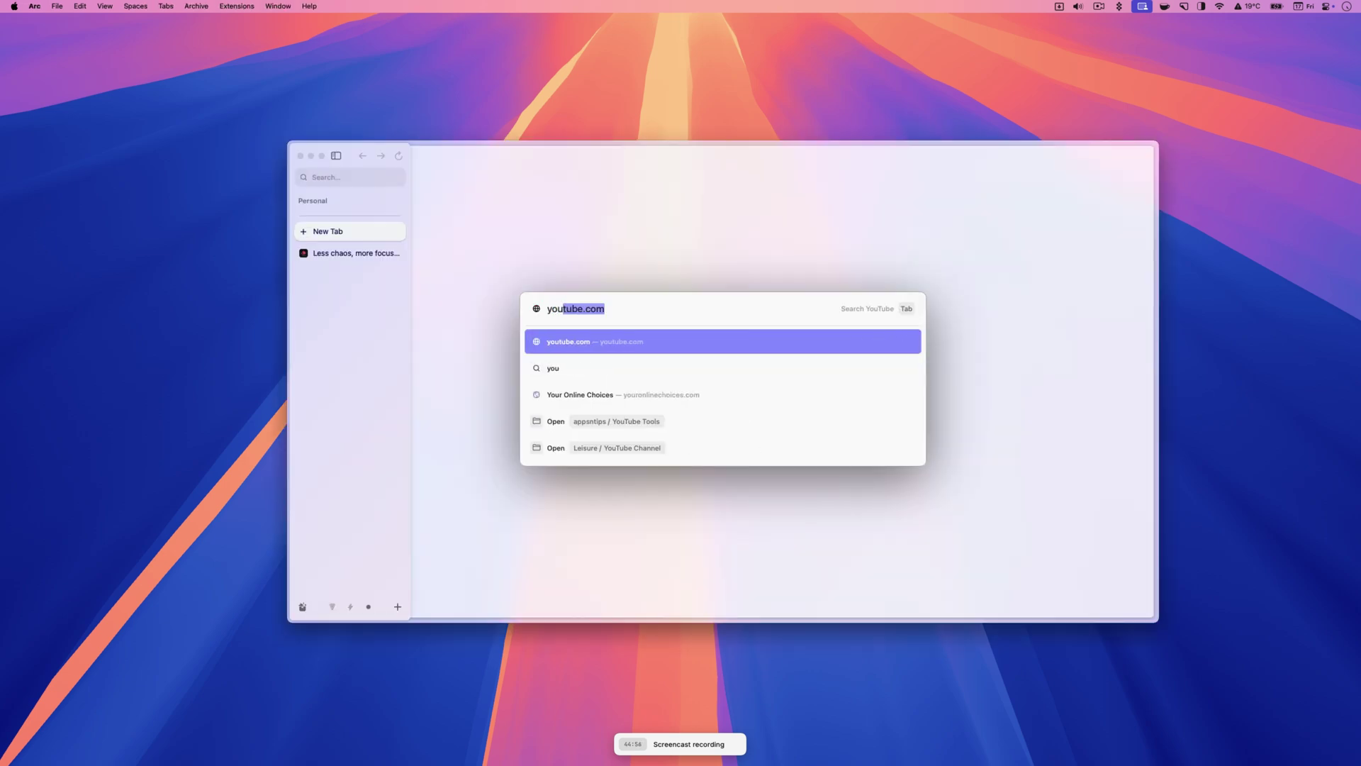
key(Return)
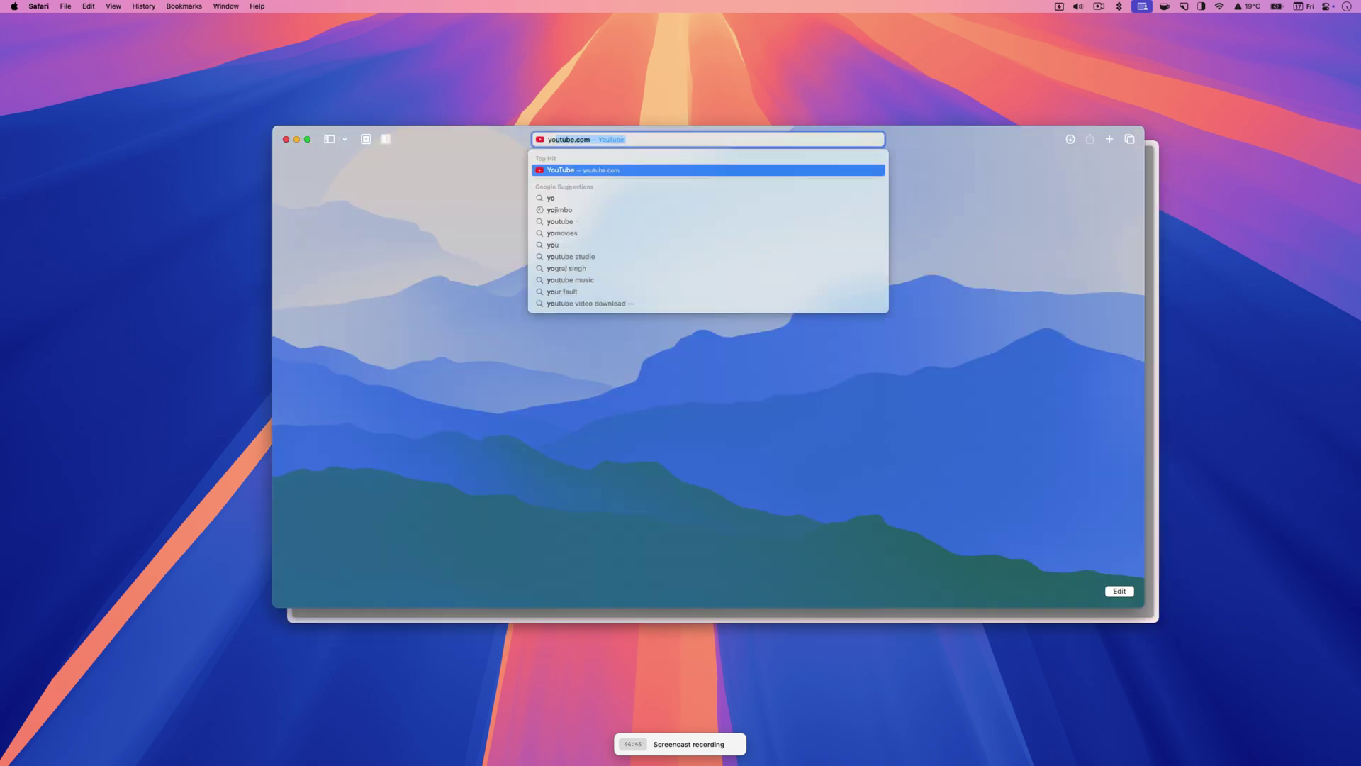
key(Return)
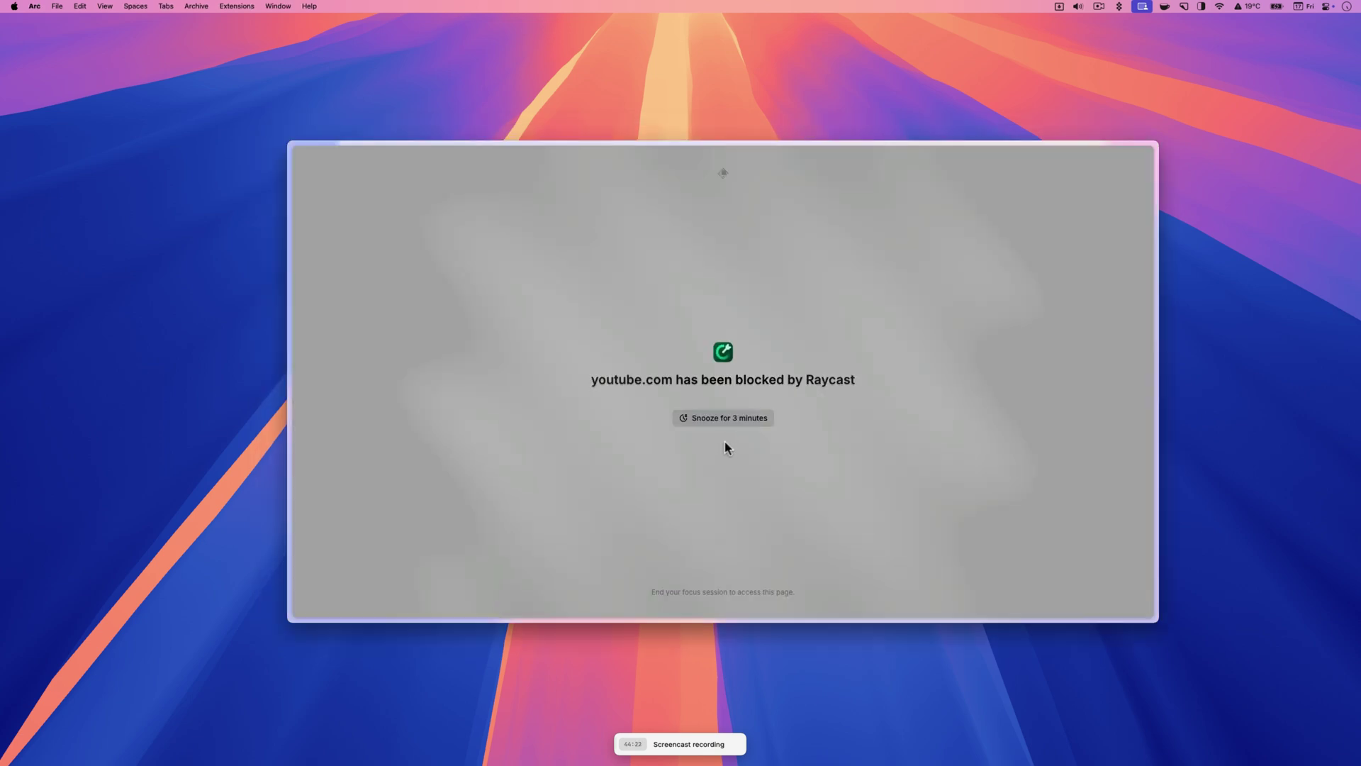
click(717, 424)
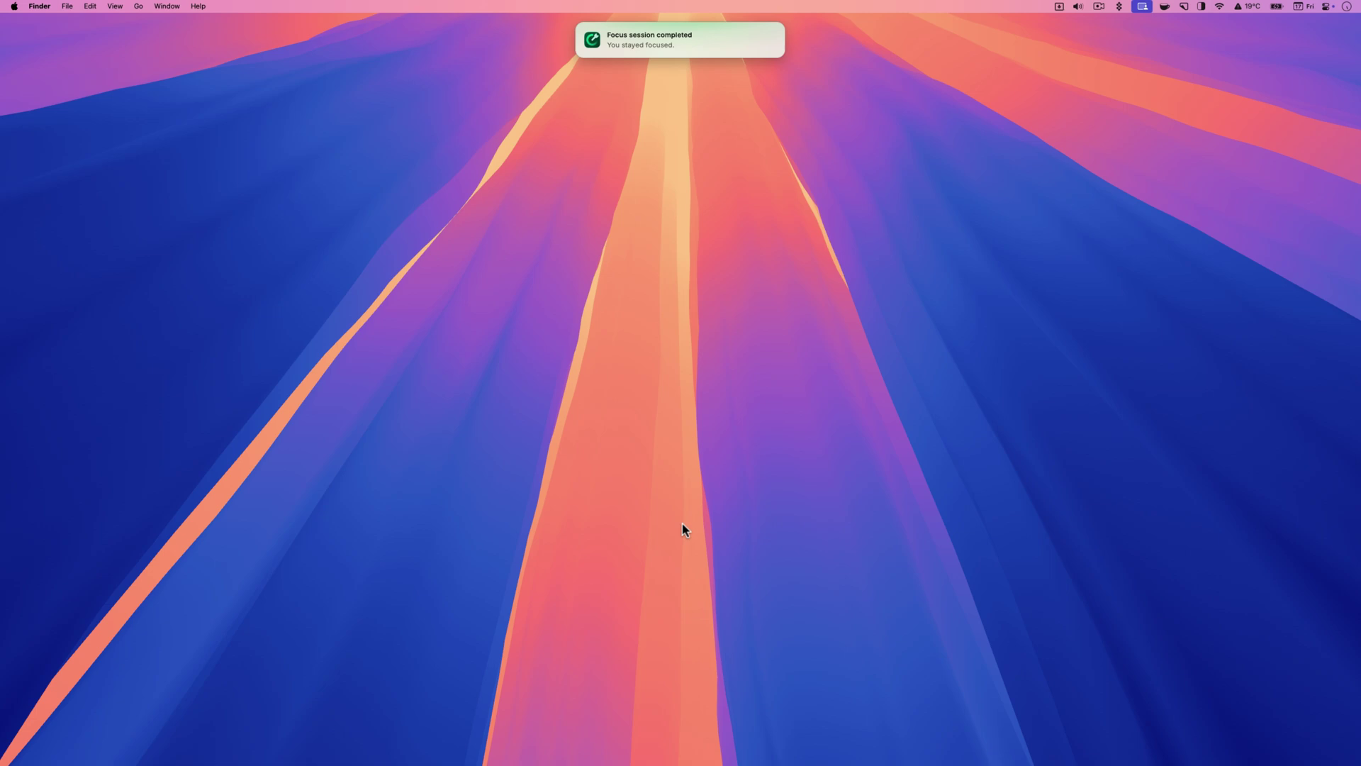
Reopen the Start Focus Session form and remove reddit.com and youtube.com from the block list
key(alt+space)
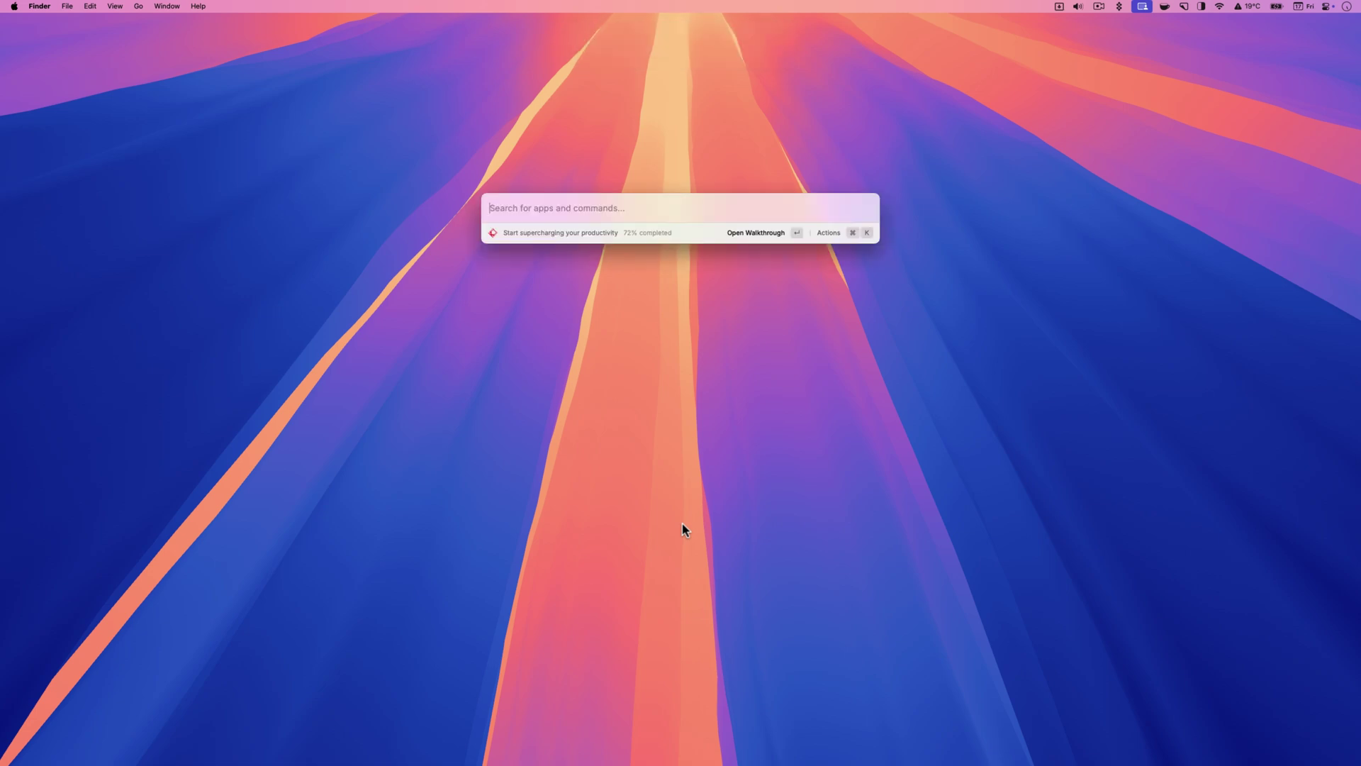
text(sa)
key(BackSpace)
key(Return)
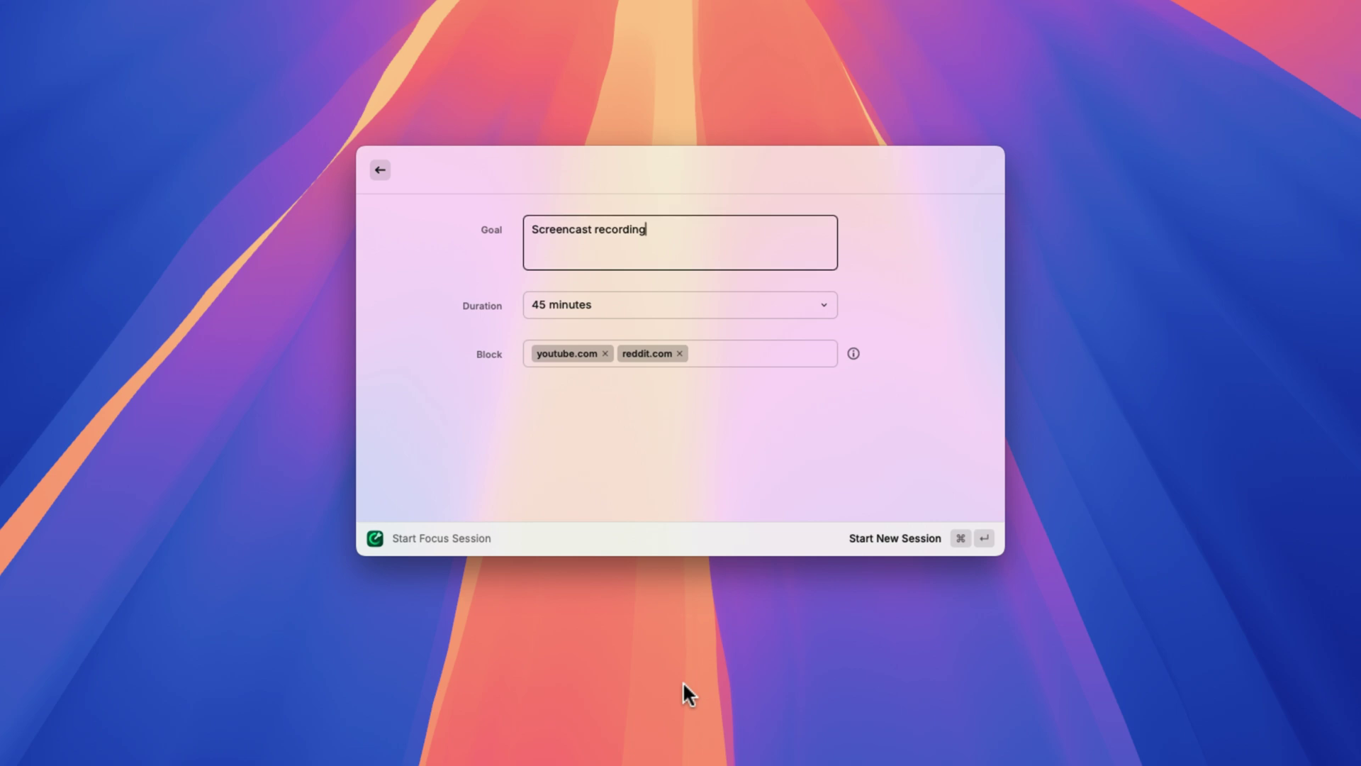
click(678, 353)
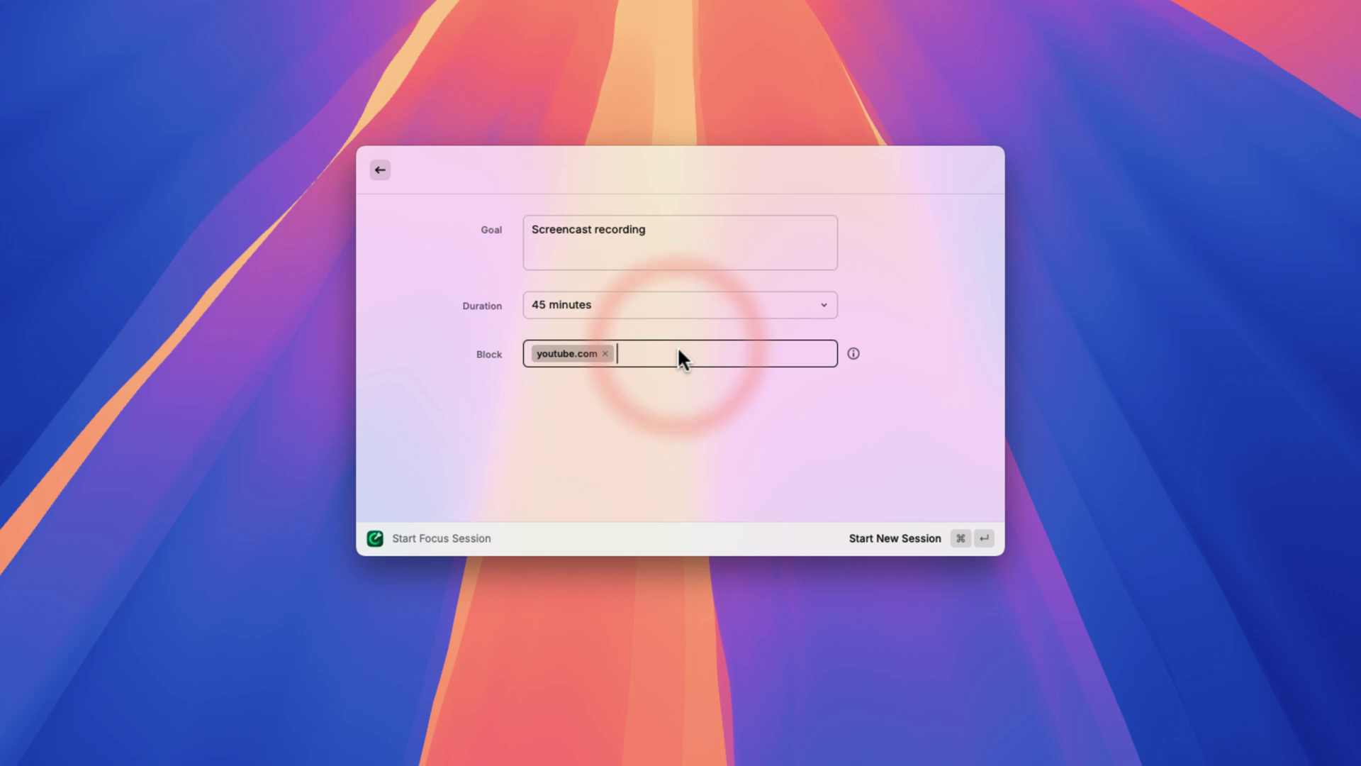
click(606, 353)
Browse the blockable categories and add Messaging to the block list
key(Down)
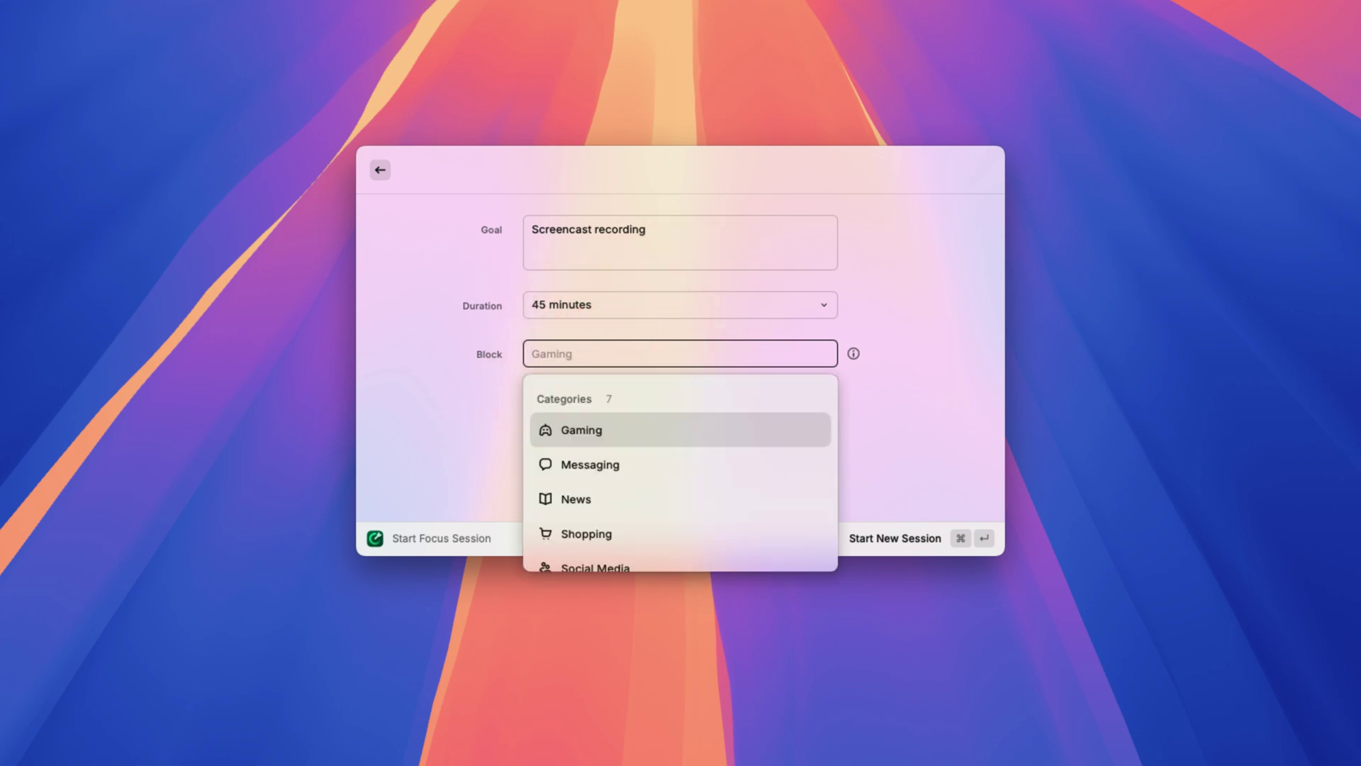
key(Down)
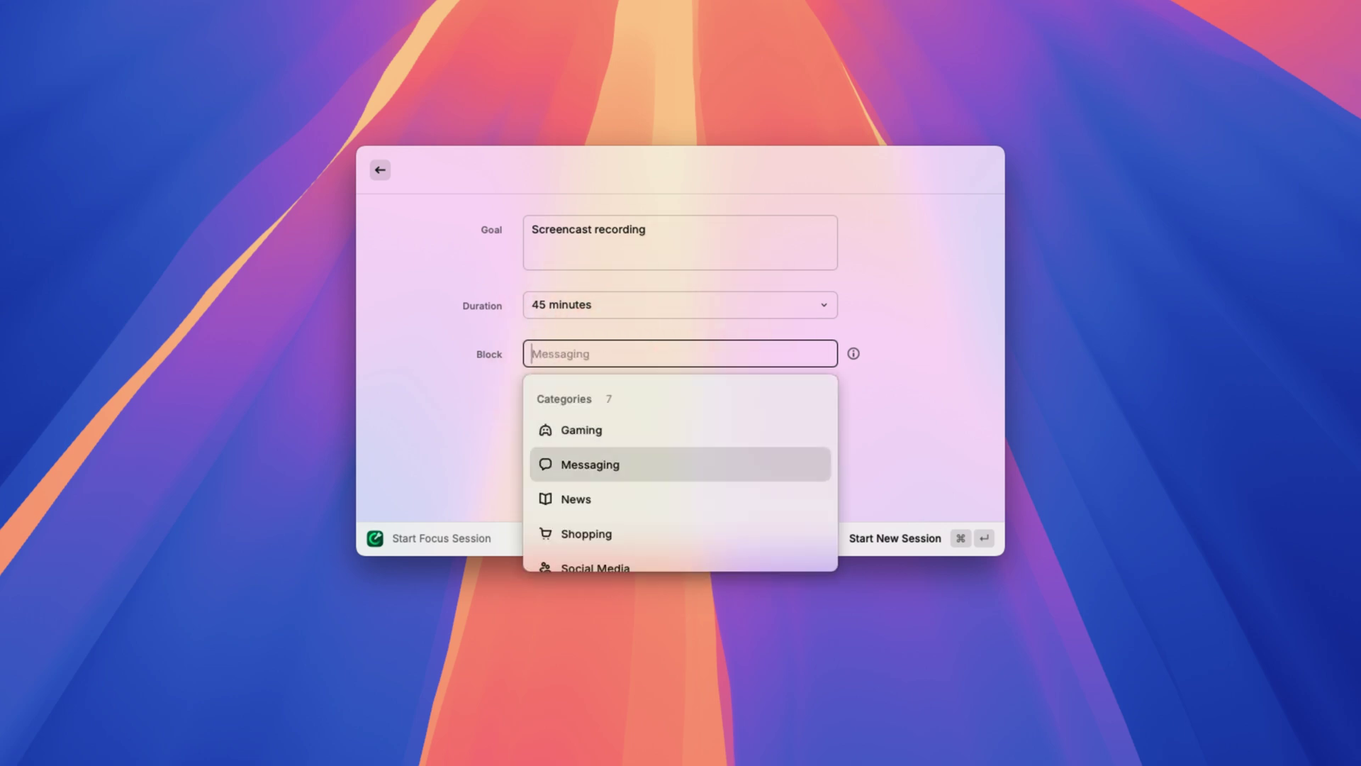
key(Down)
key(Down)
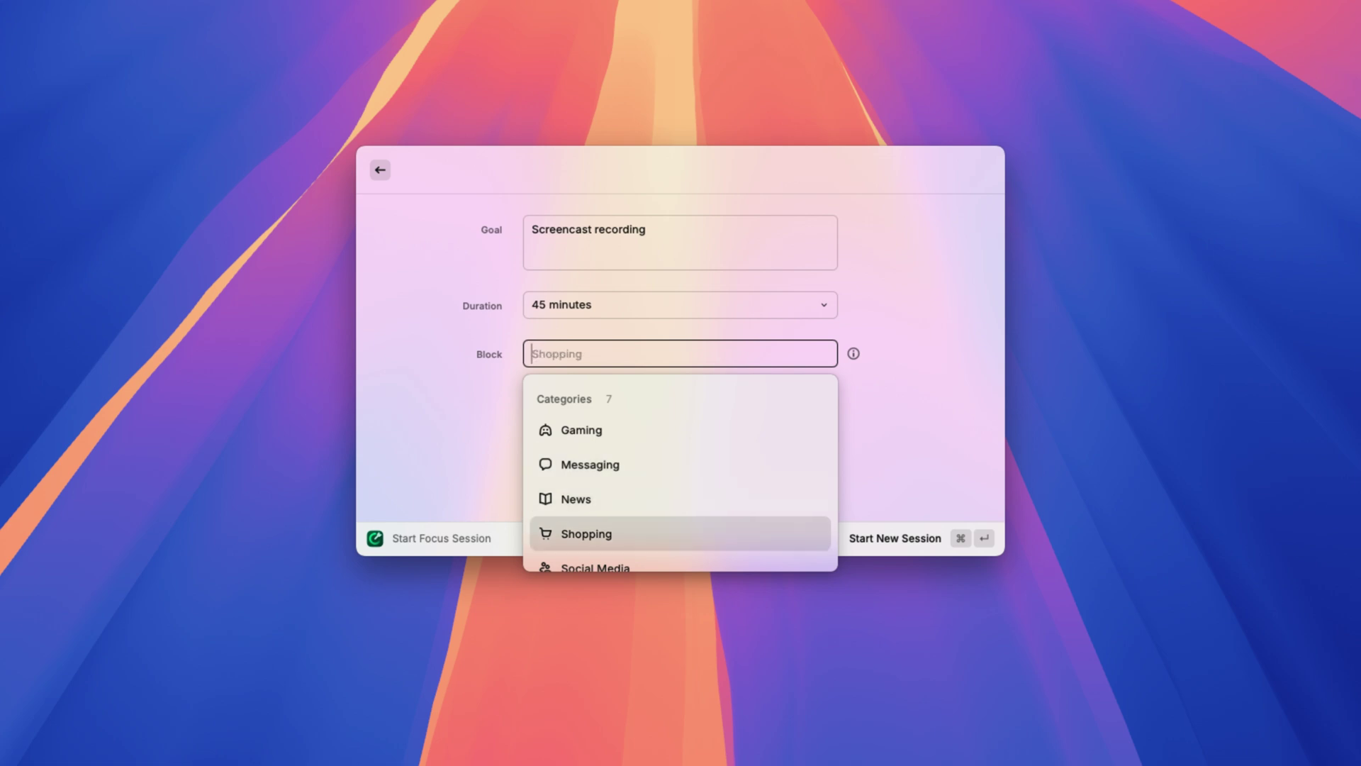
key(Down)
key(Down)
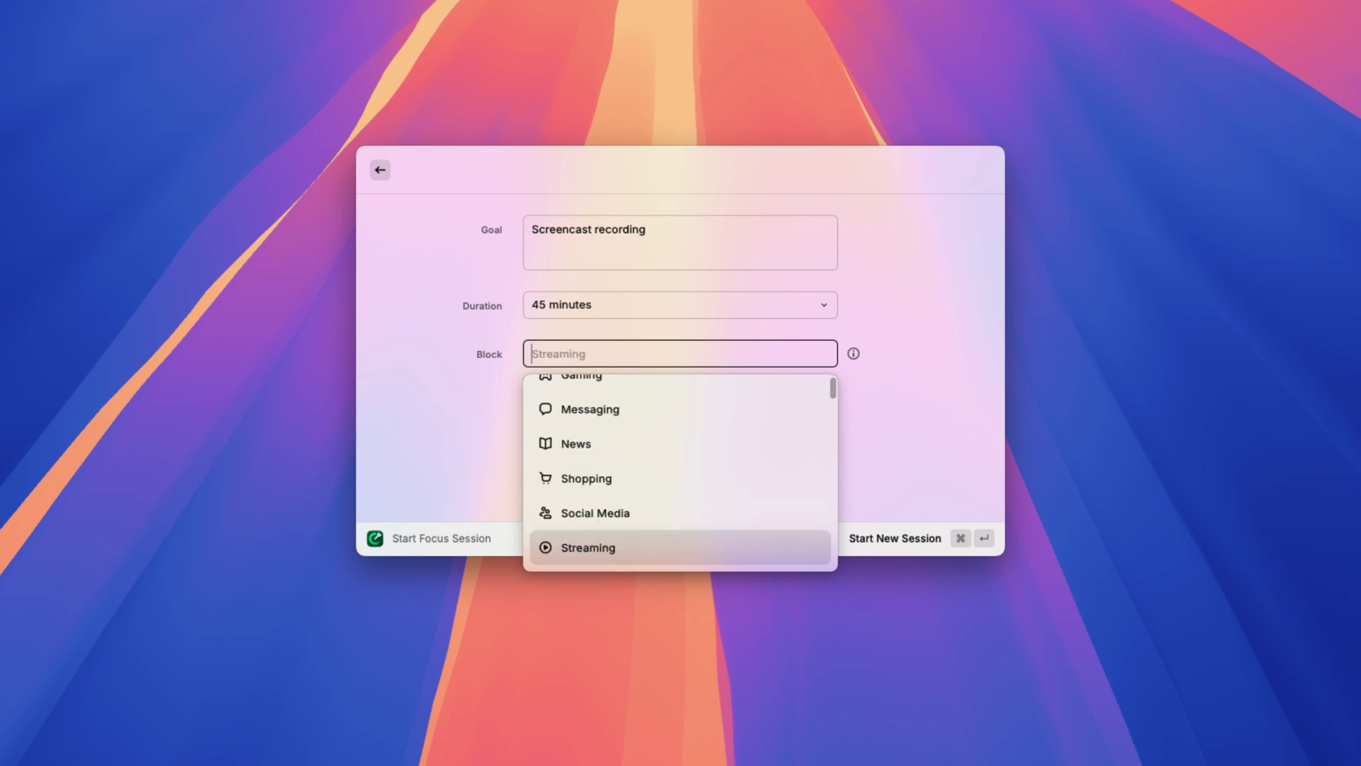
key(Down)
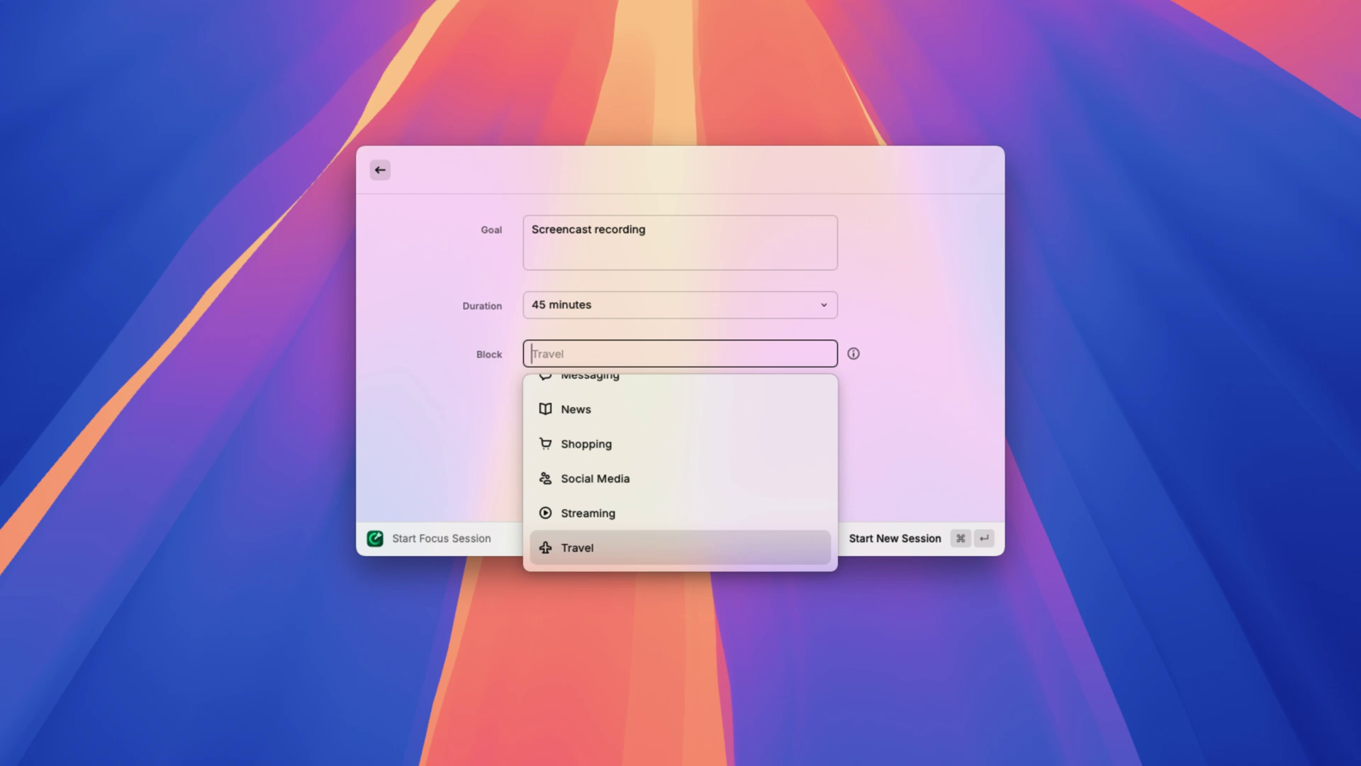
mouse_move(607, 441)
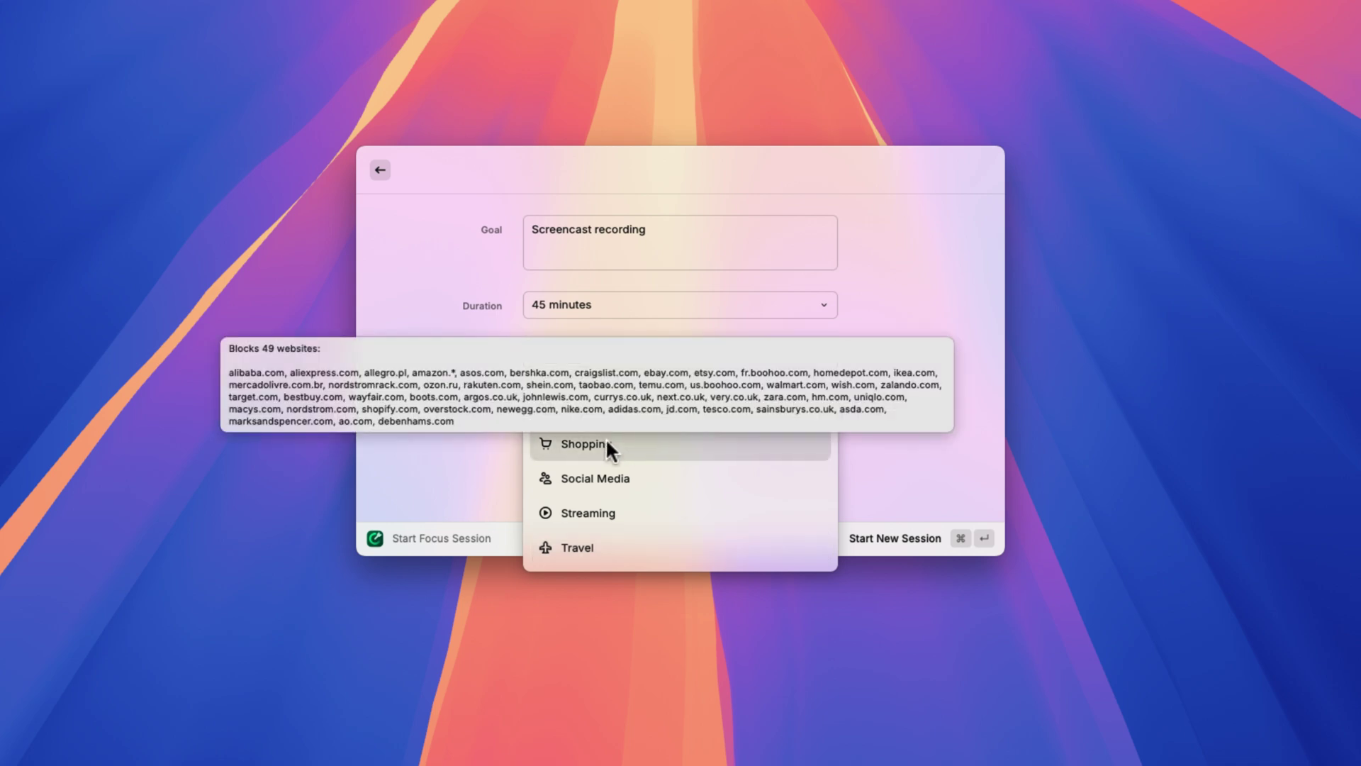
mouse_move(605, 471)
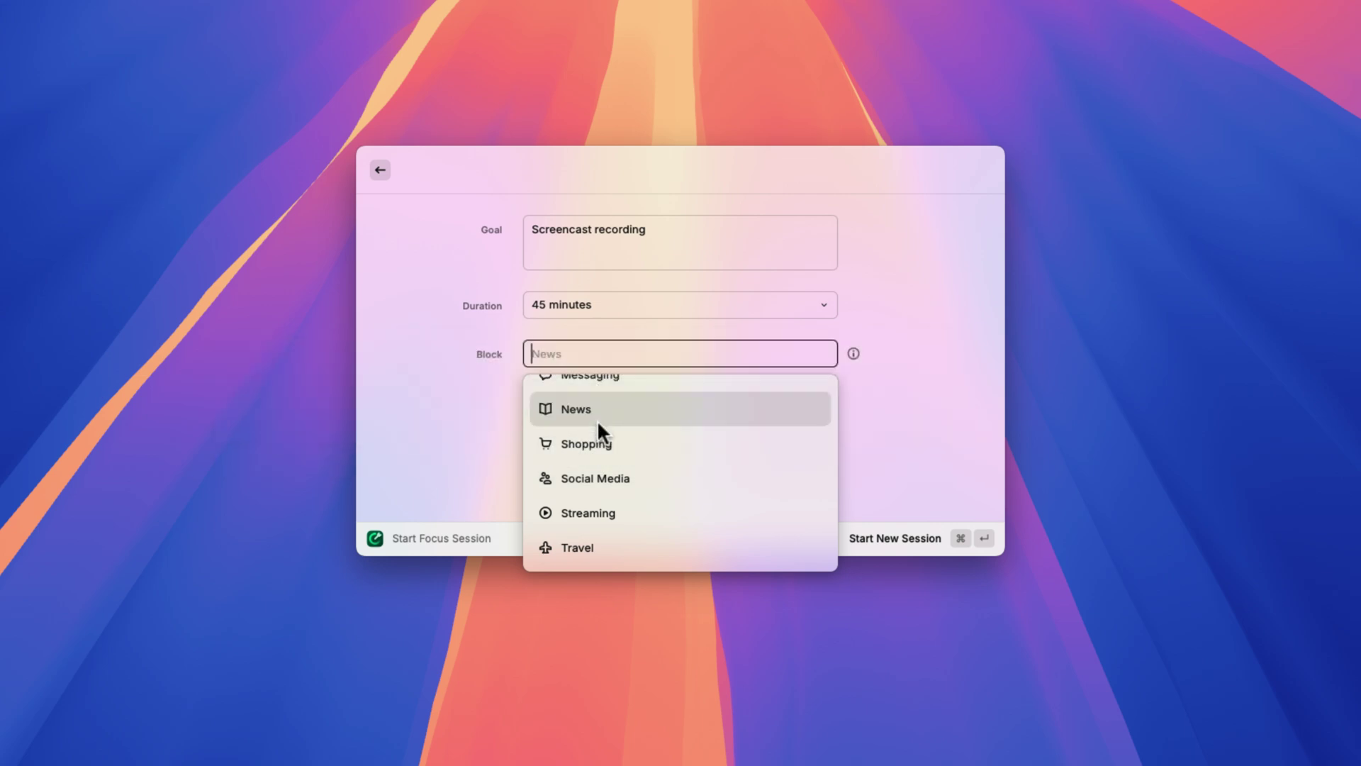
scroll(607, 388, up, 3)
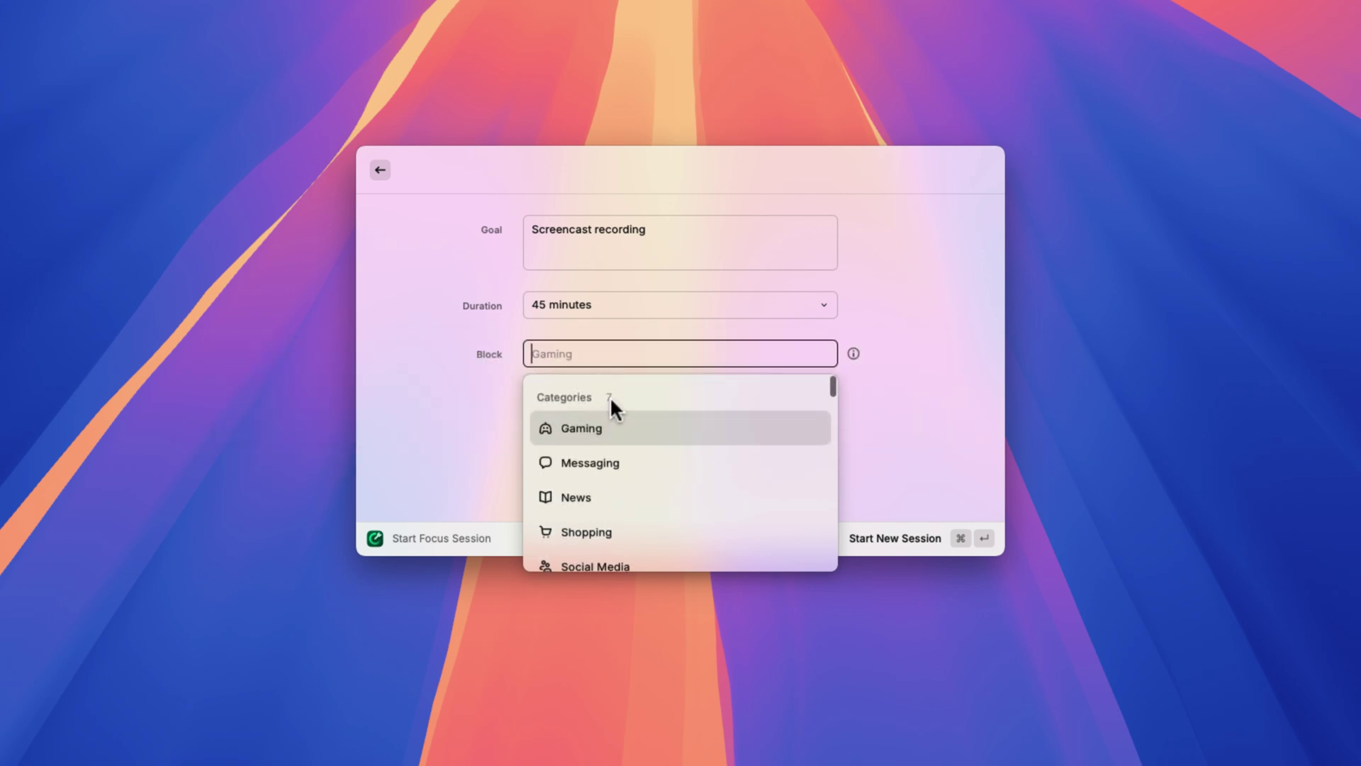
click(597, 462)
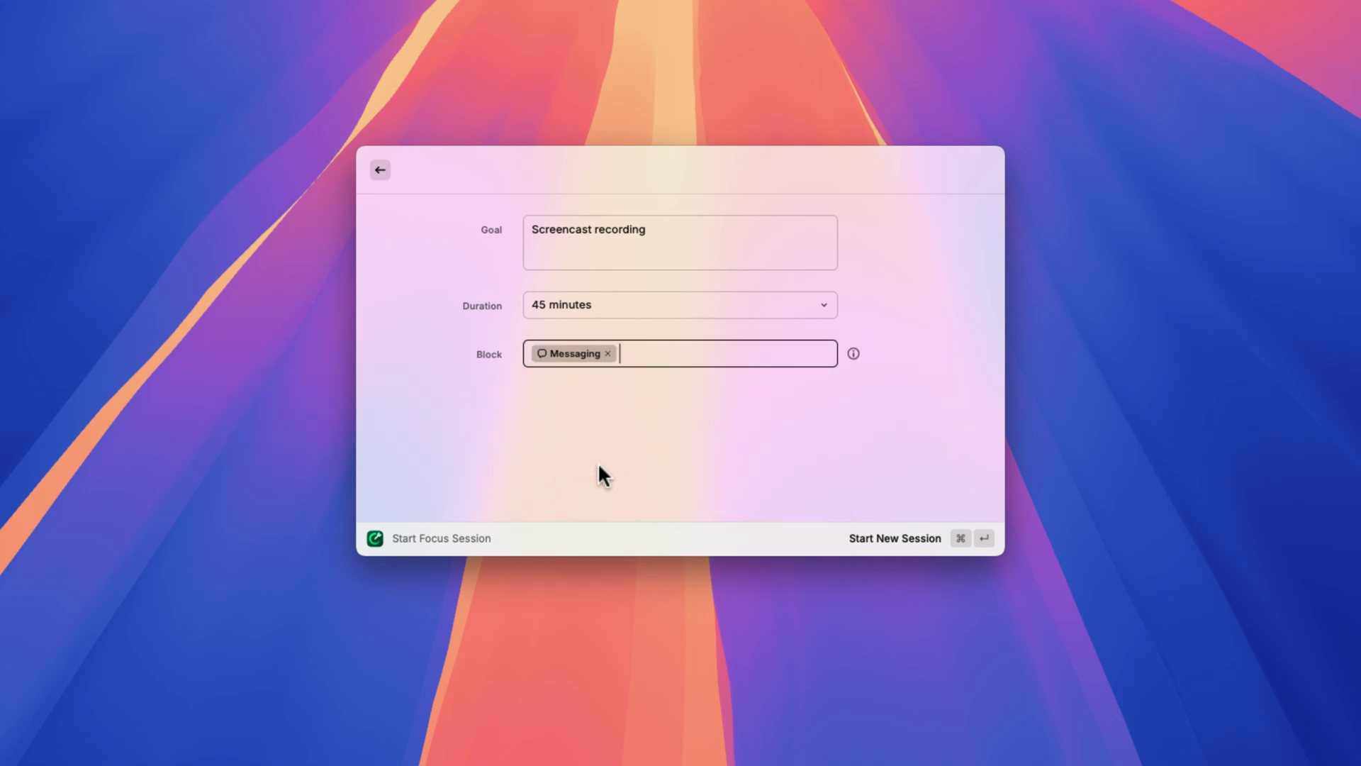
Block the News category, then add Affinity Photo 2 and youtube.com
key(Down)
key(Down)
key(Return)
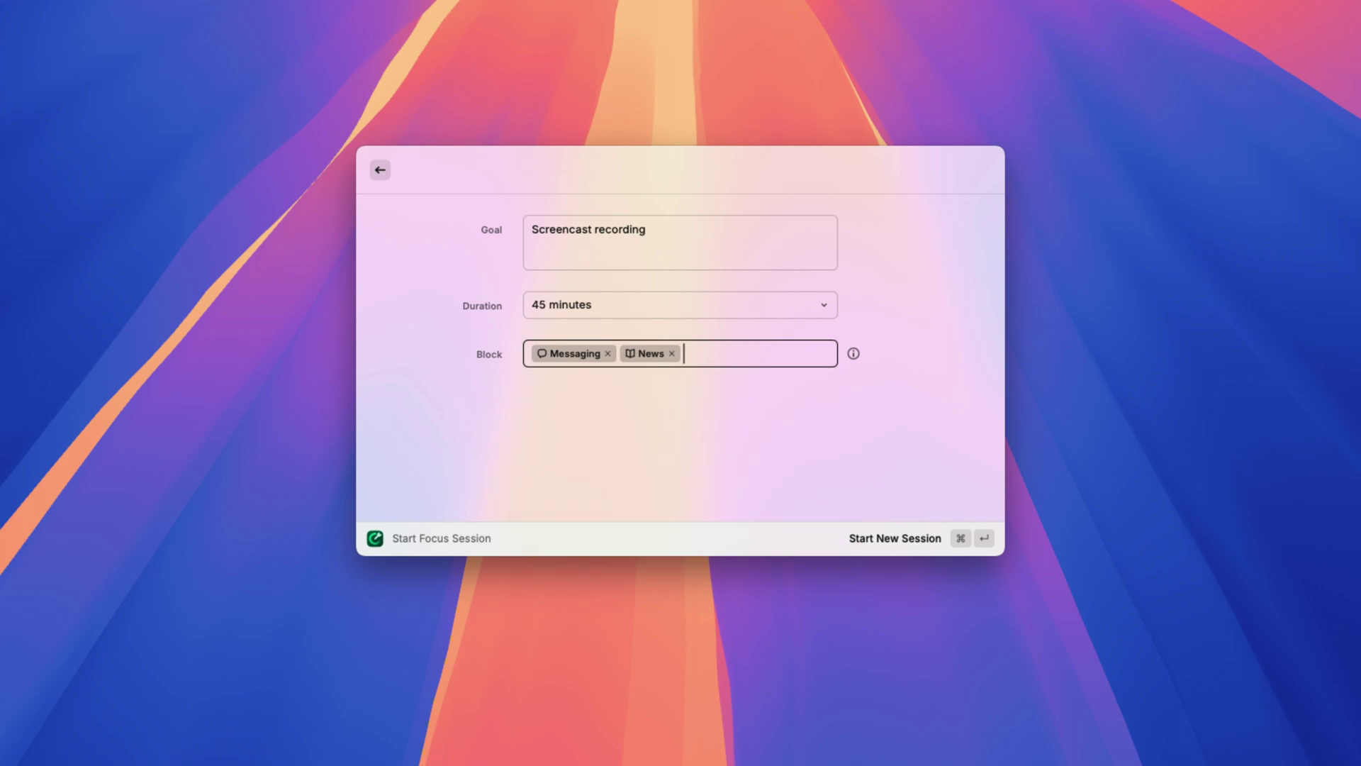
text(af)
key(Return)
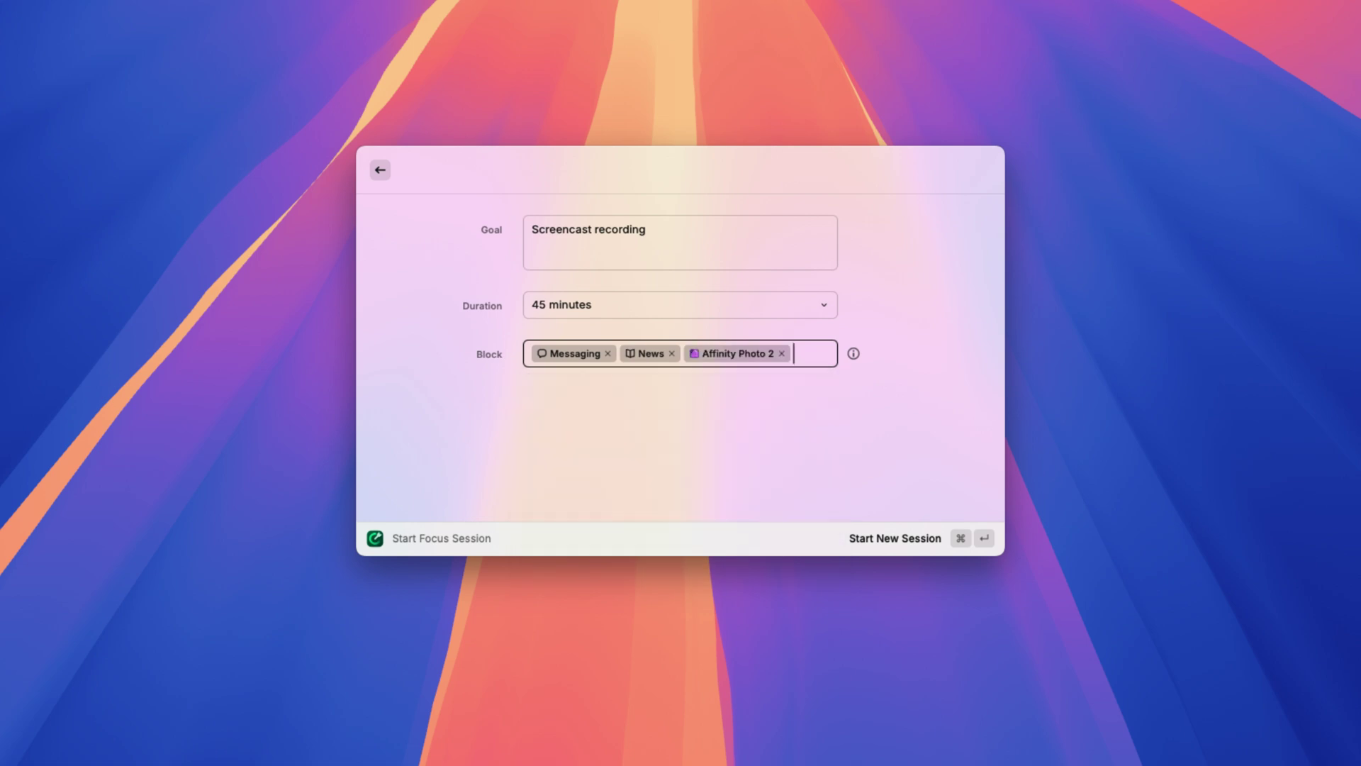
text(youtube.com)
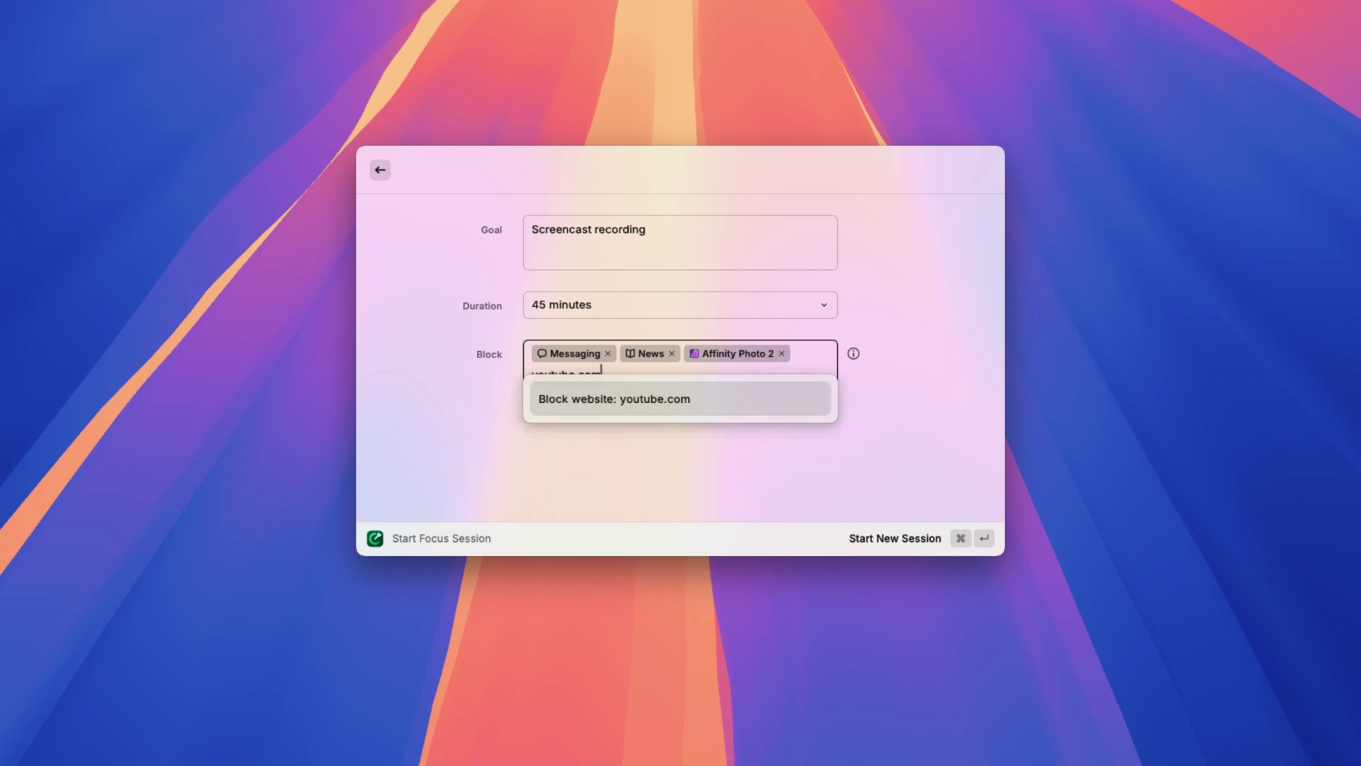
key(Return)
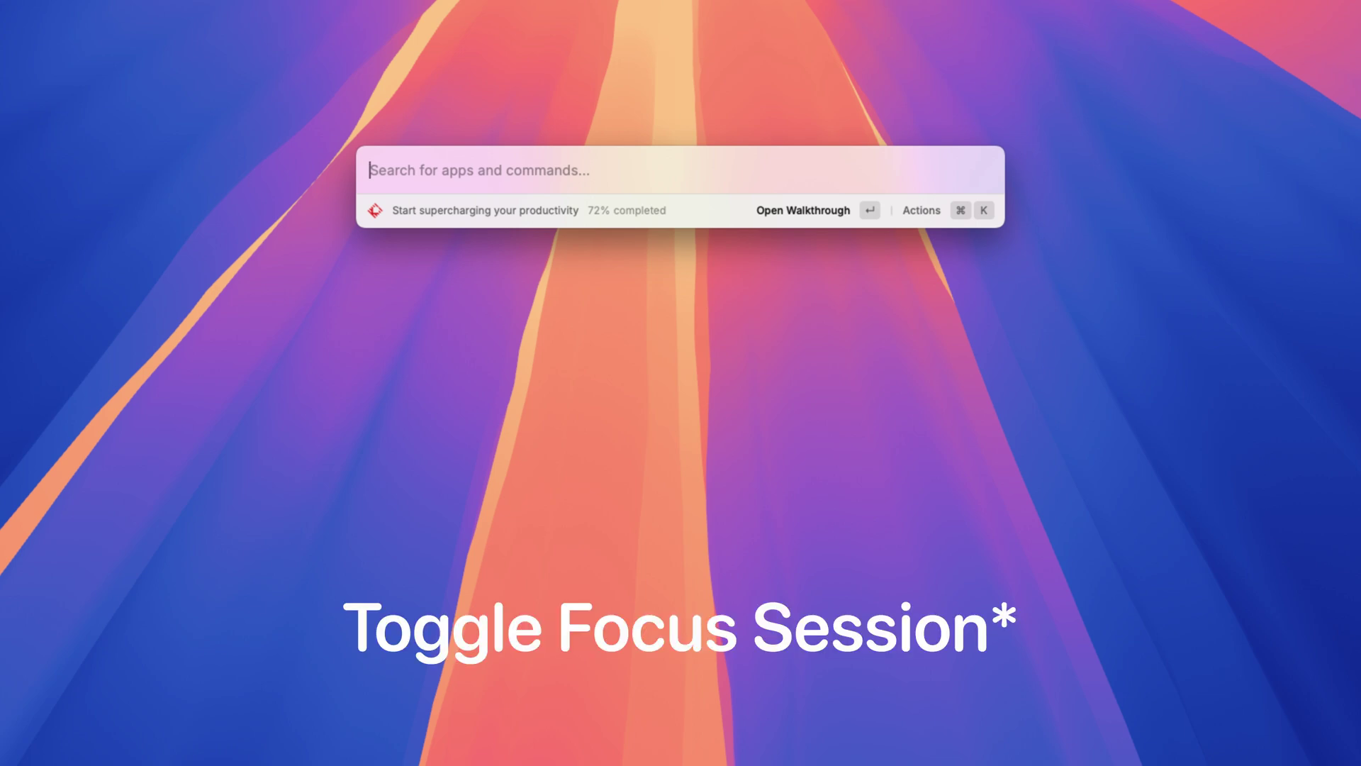
Restart the session with Toggle Focus Session, then view and dismiss its Pause duration menu
text(toggl)
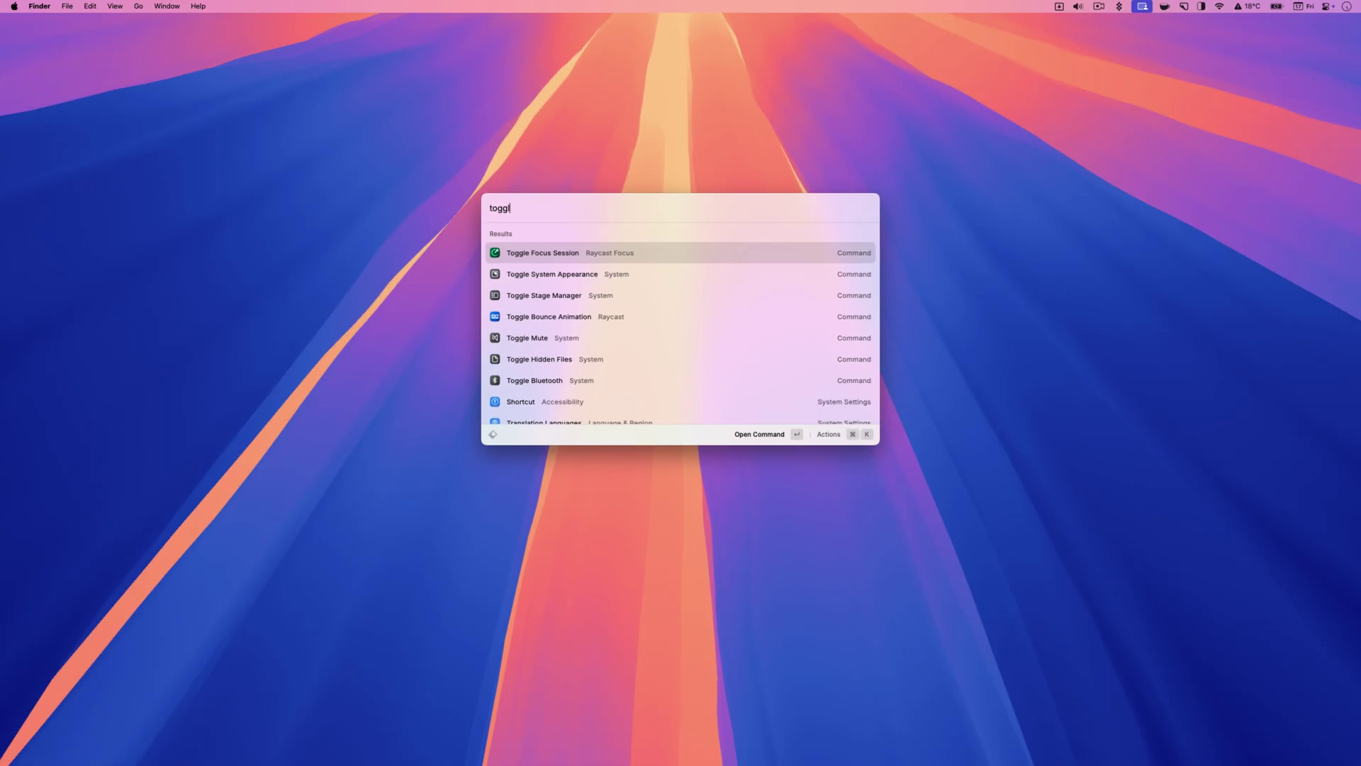
key(Return)
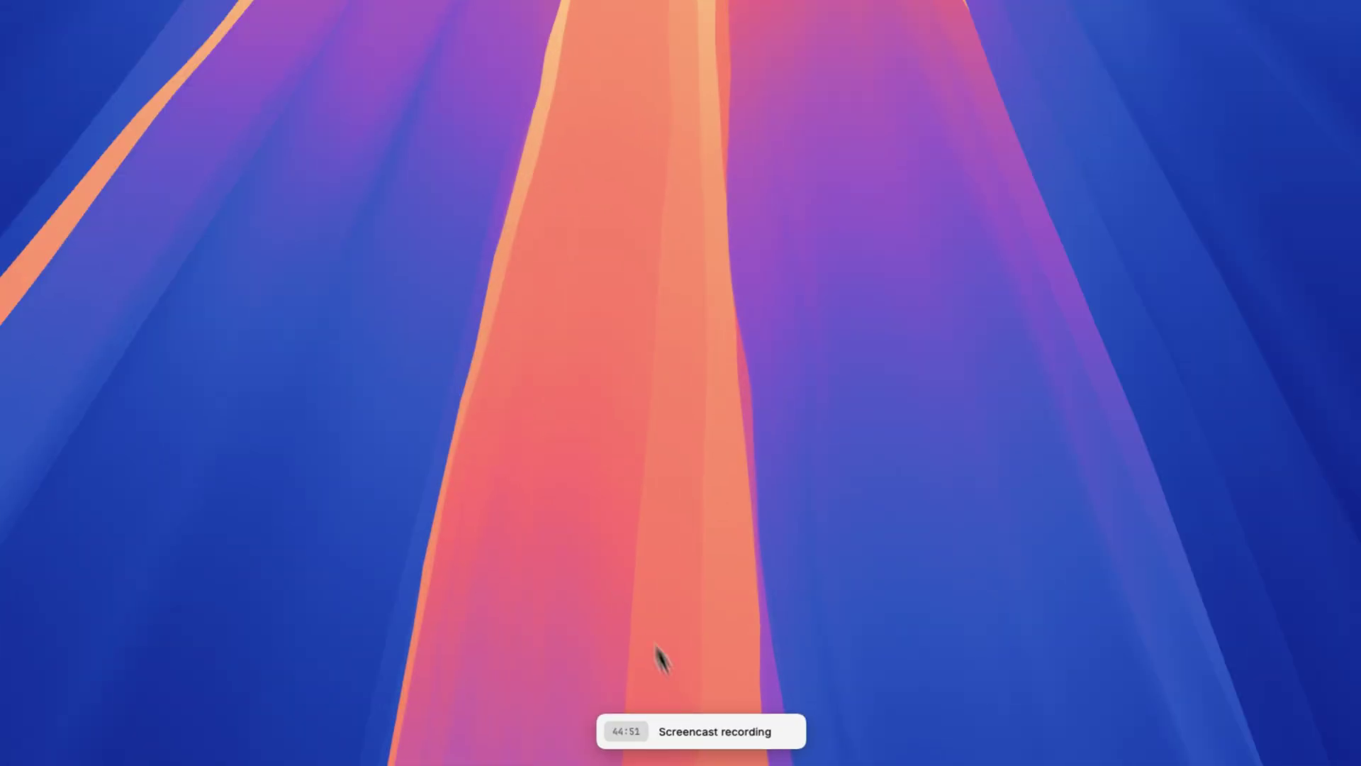
mouse_move(675, 746)
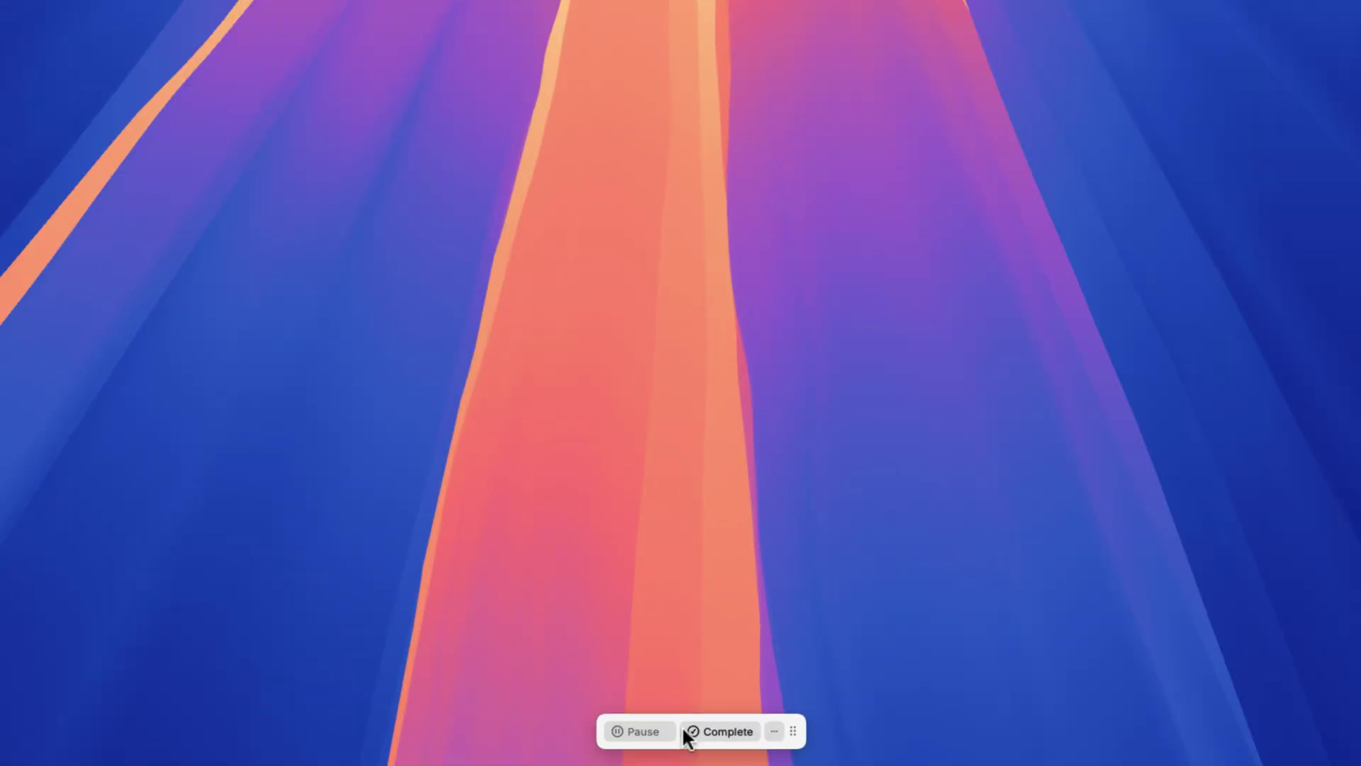
click(653, 735)
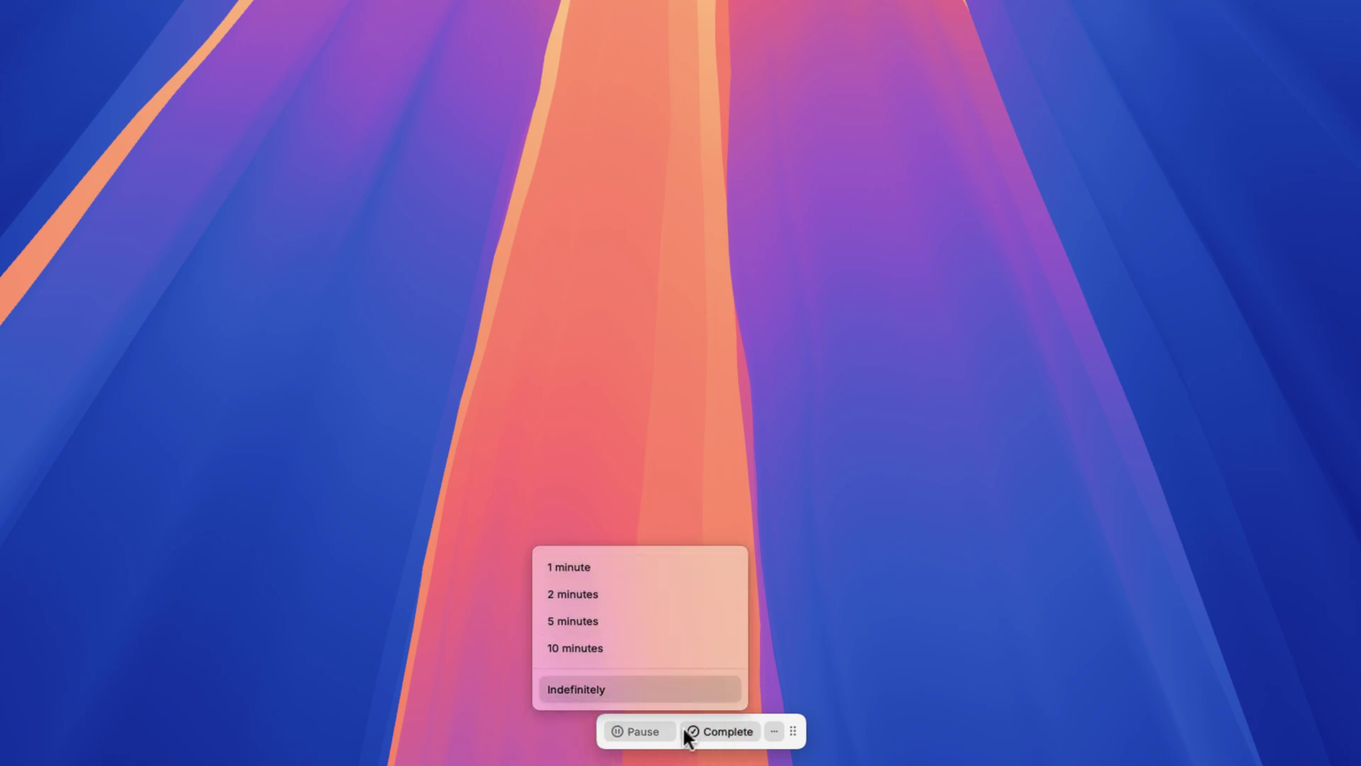
click(654, 734)
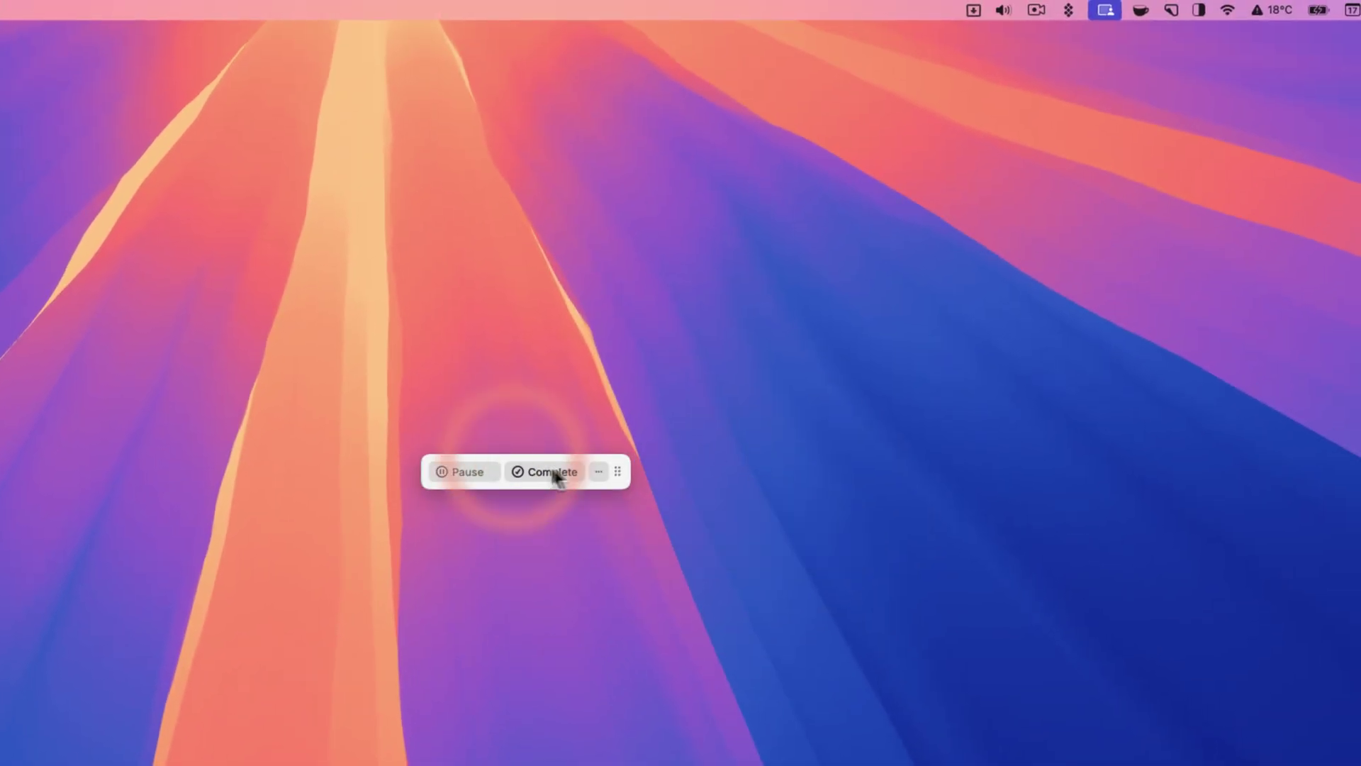
Open the running session's editor and leave it unchanged, then move the session timer into the menu bar
click(599, 471)
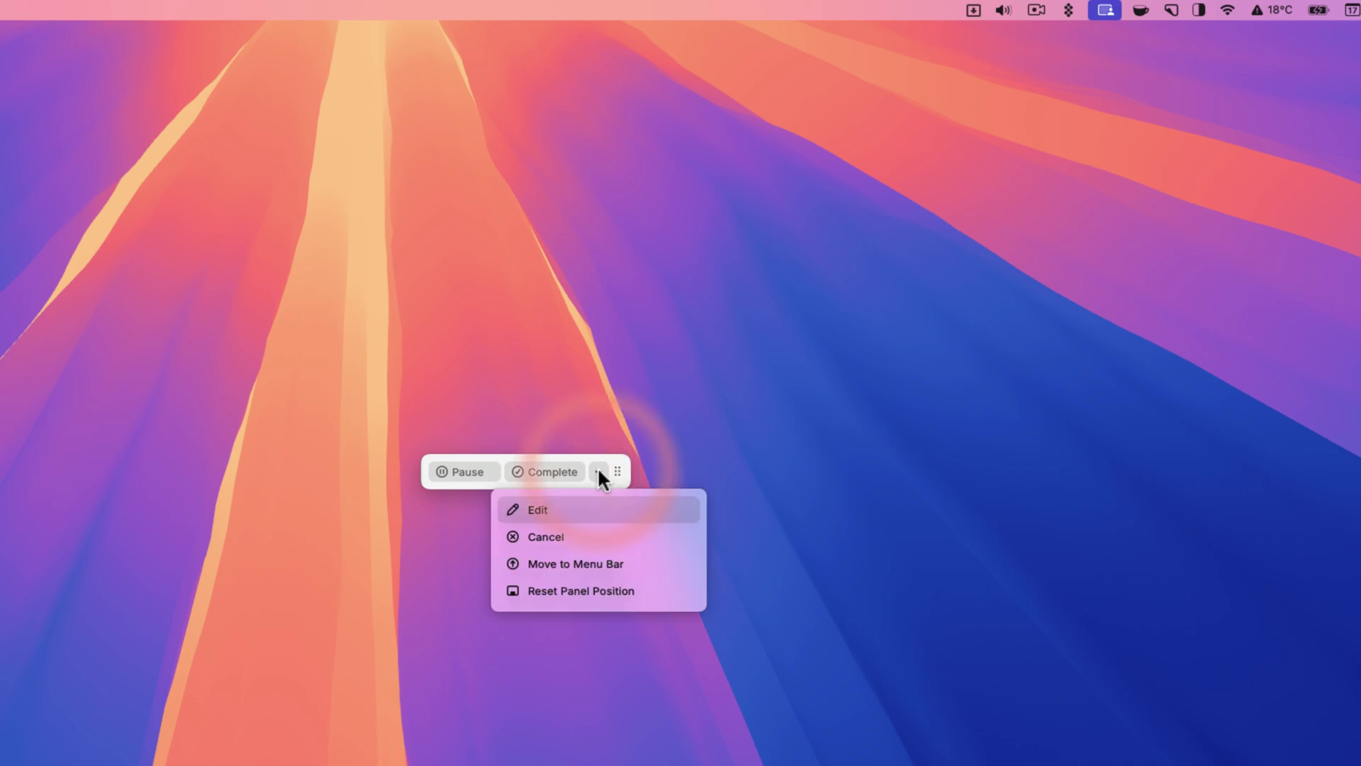
click(563, 508)
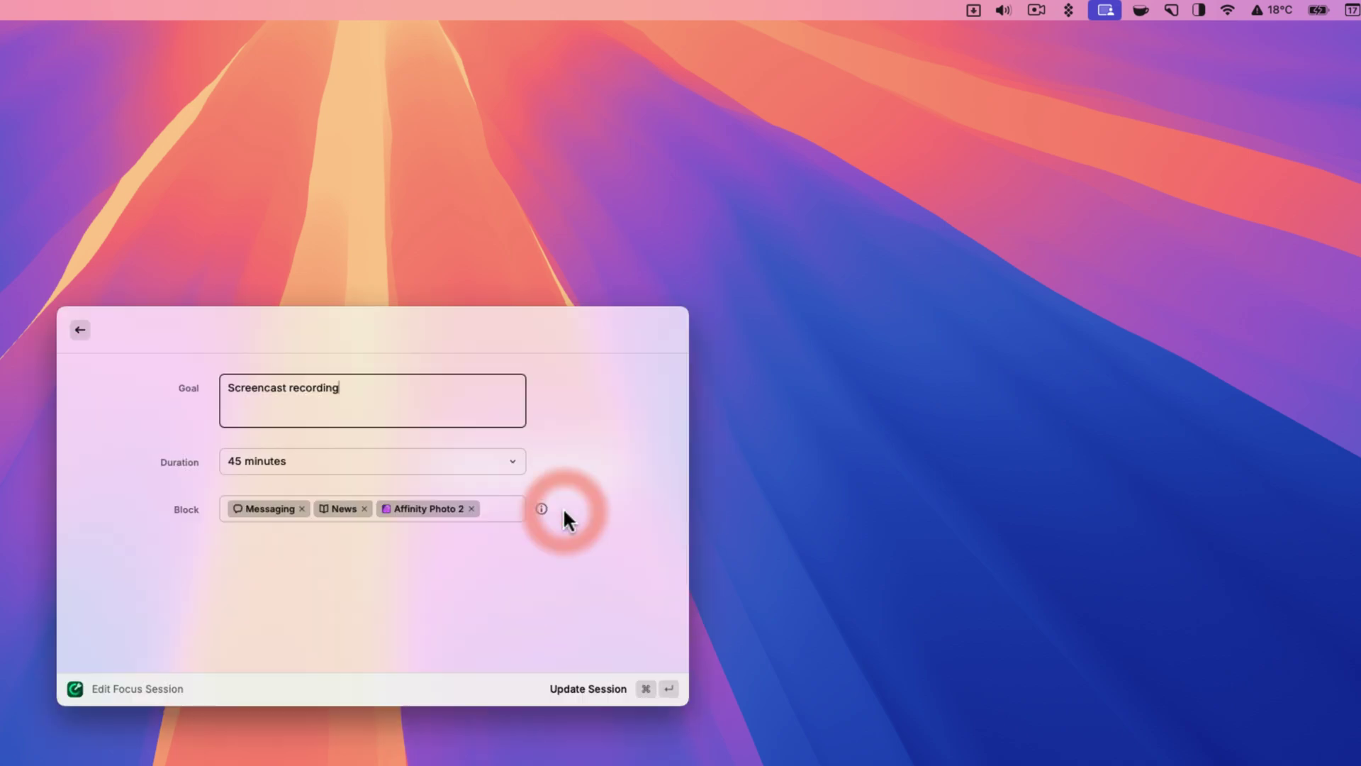
click(80, 329)
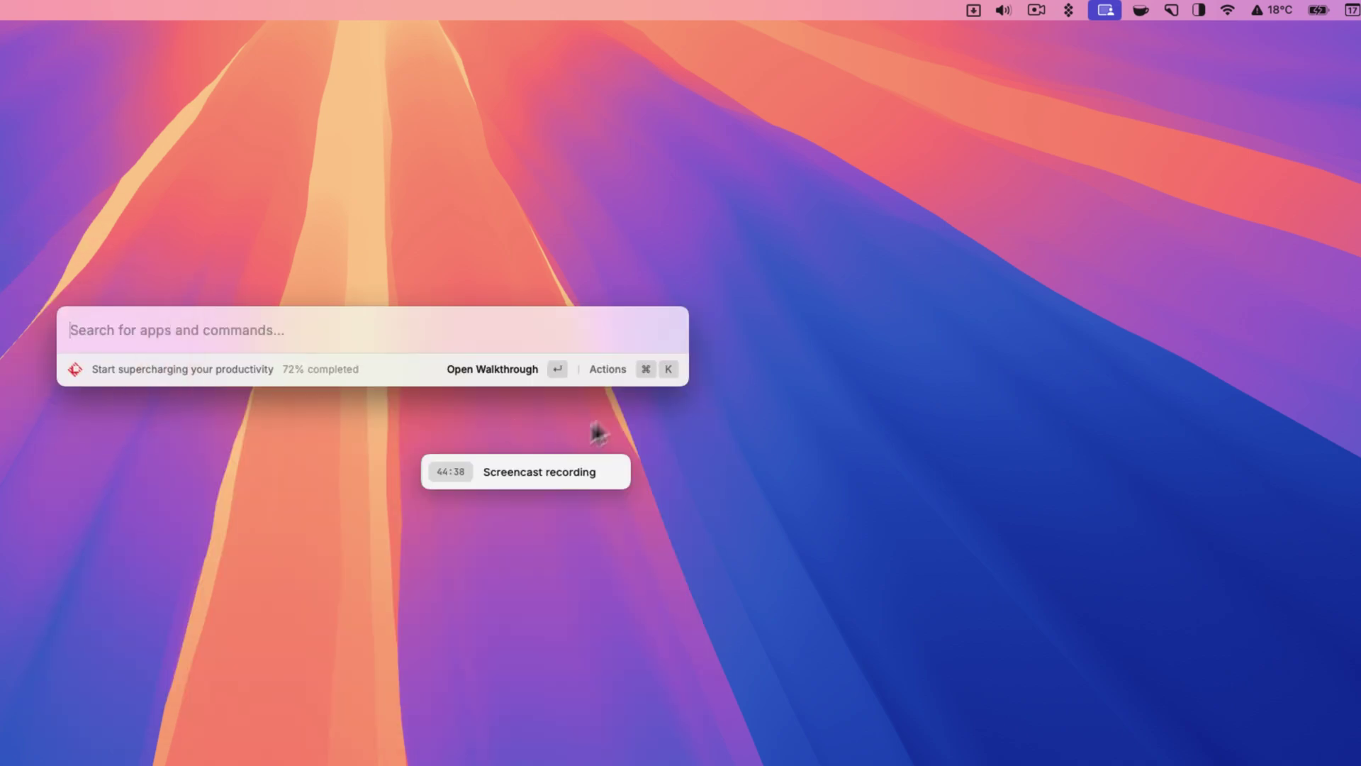
click(599, 471)
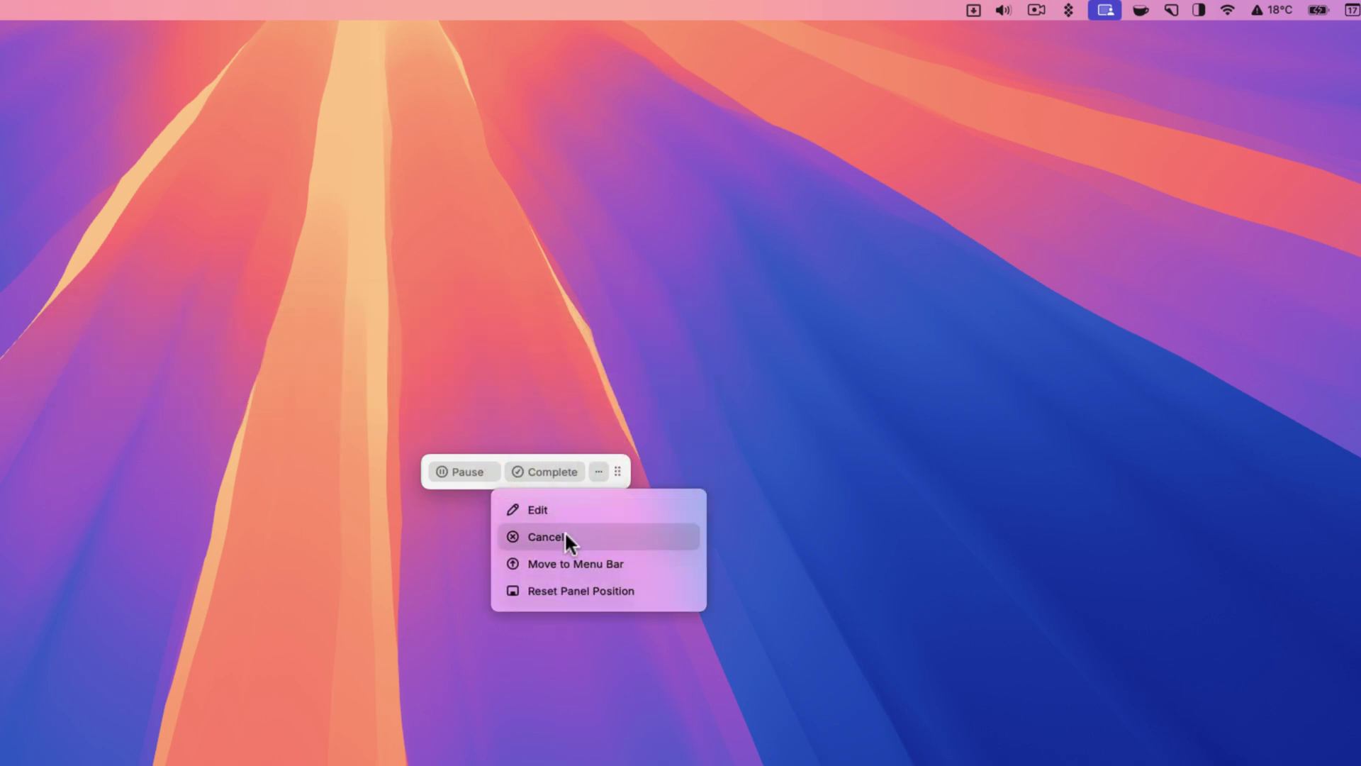
click(586, 568)
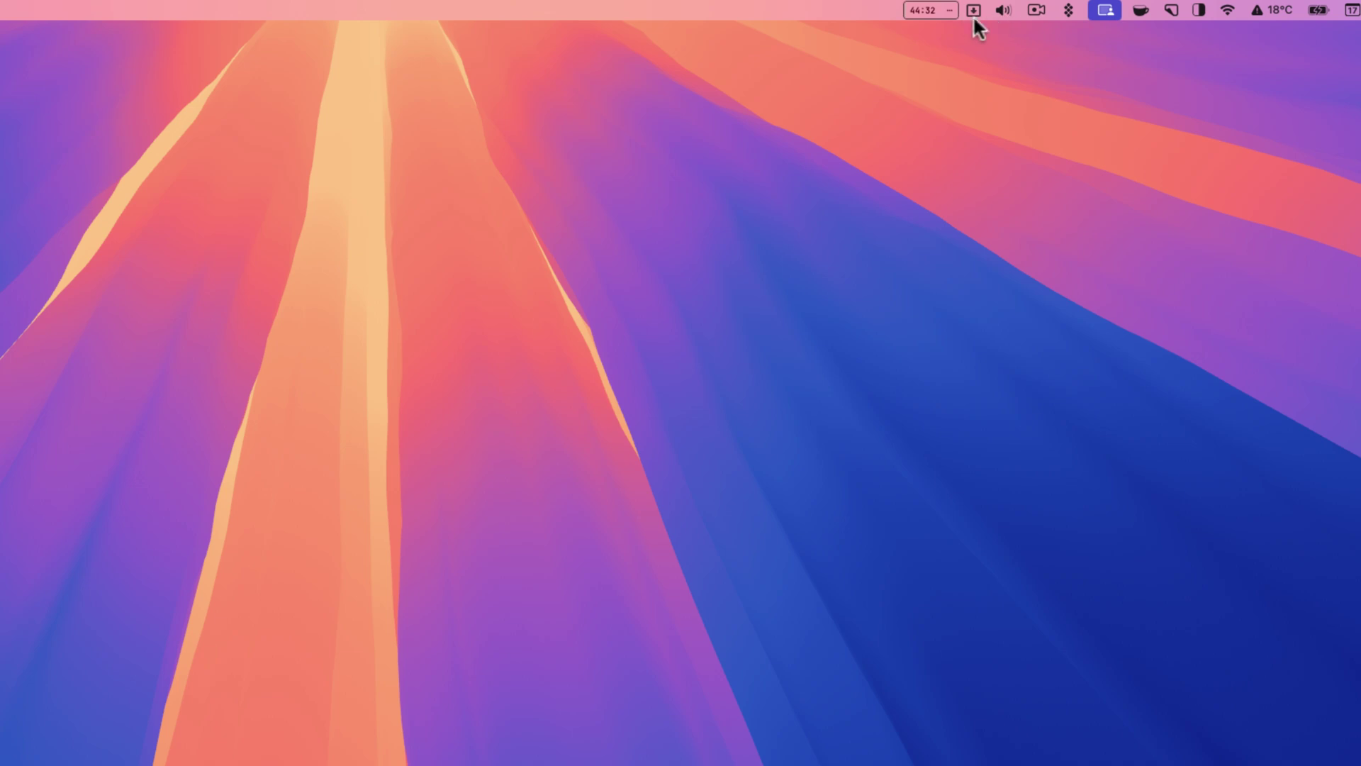
Detach the timer from the menu bar back onto the desktop and reset the panel to its default position
click(947, 9)
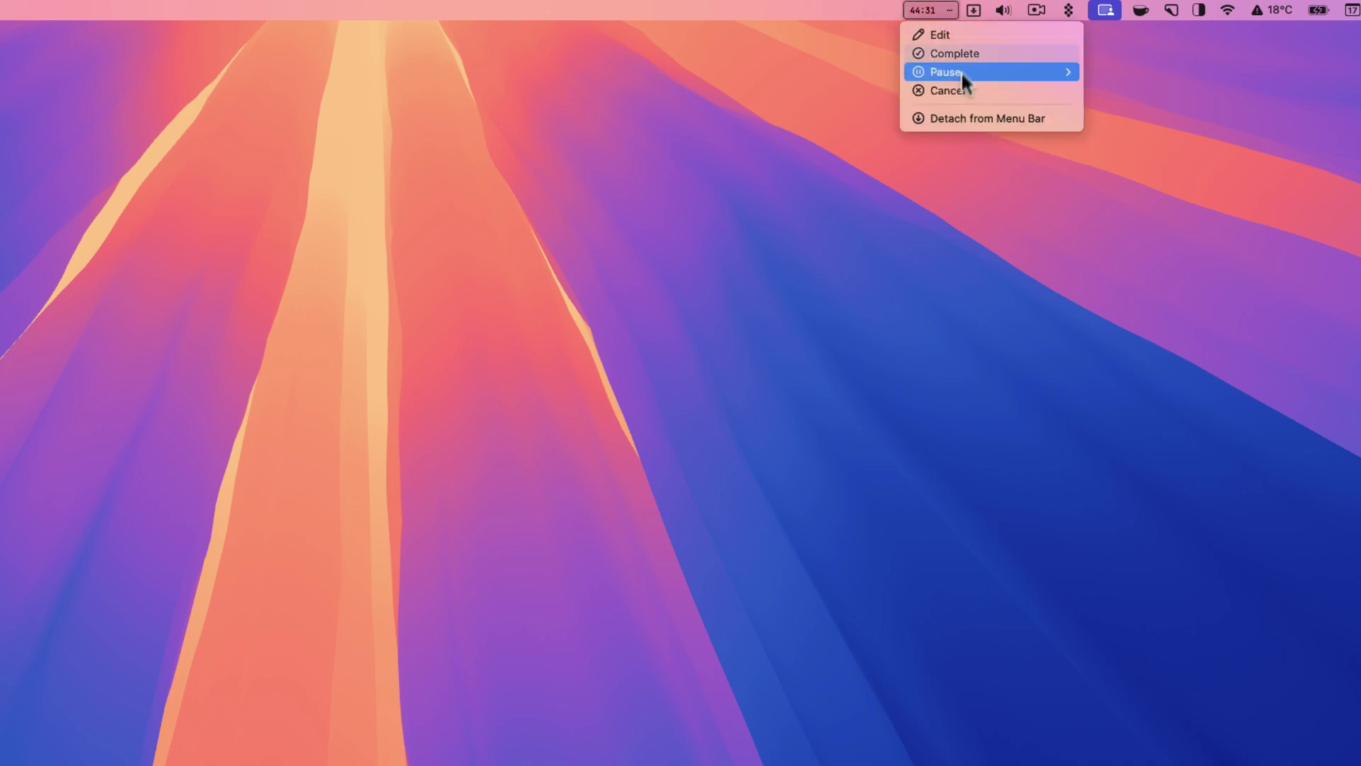
click(965, 117)
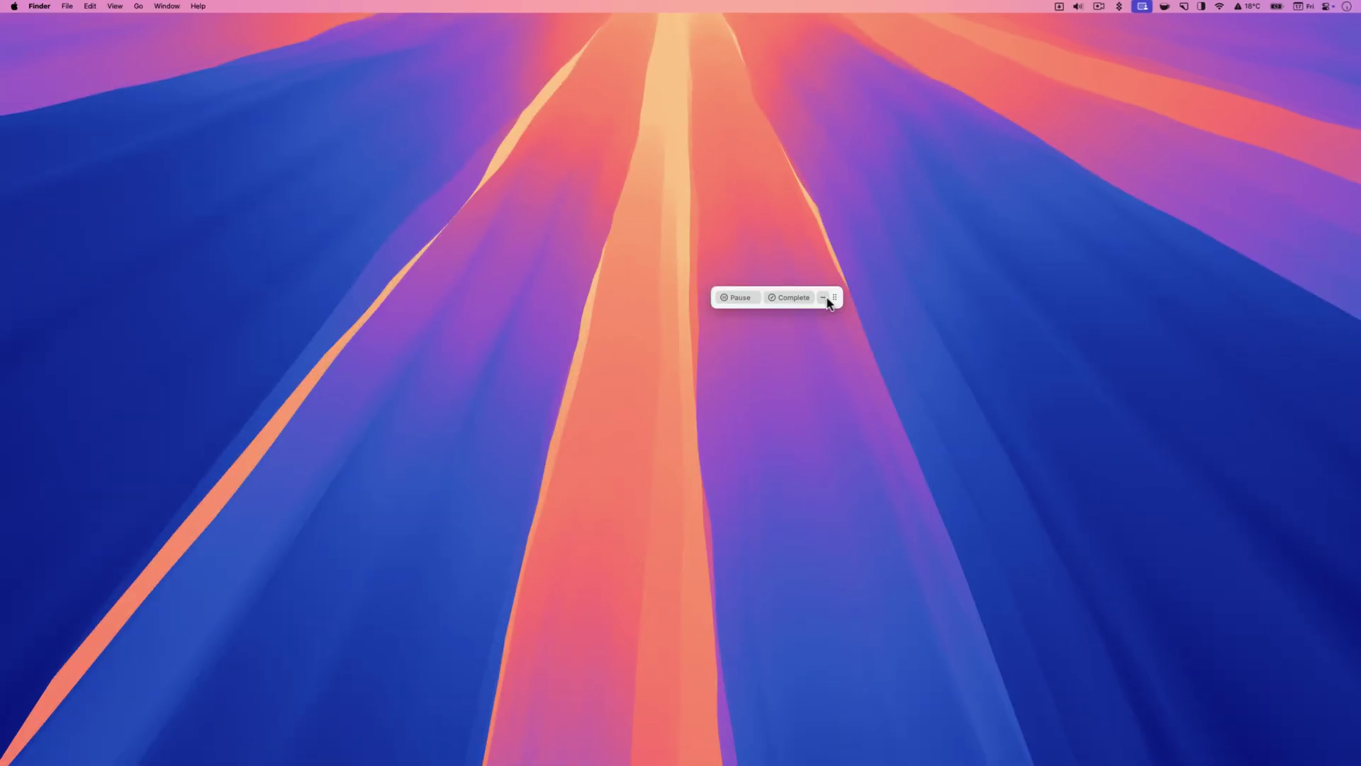
click(823, 297)
click(817, 369)
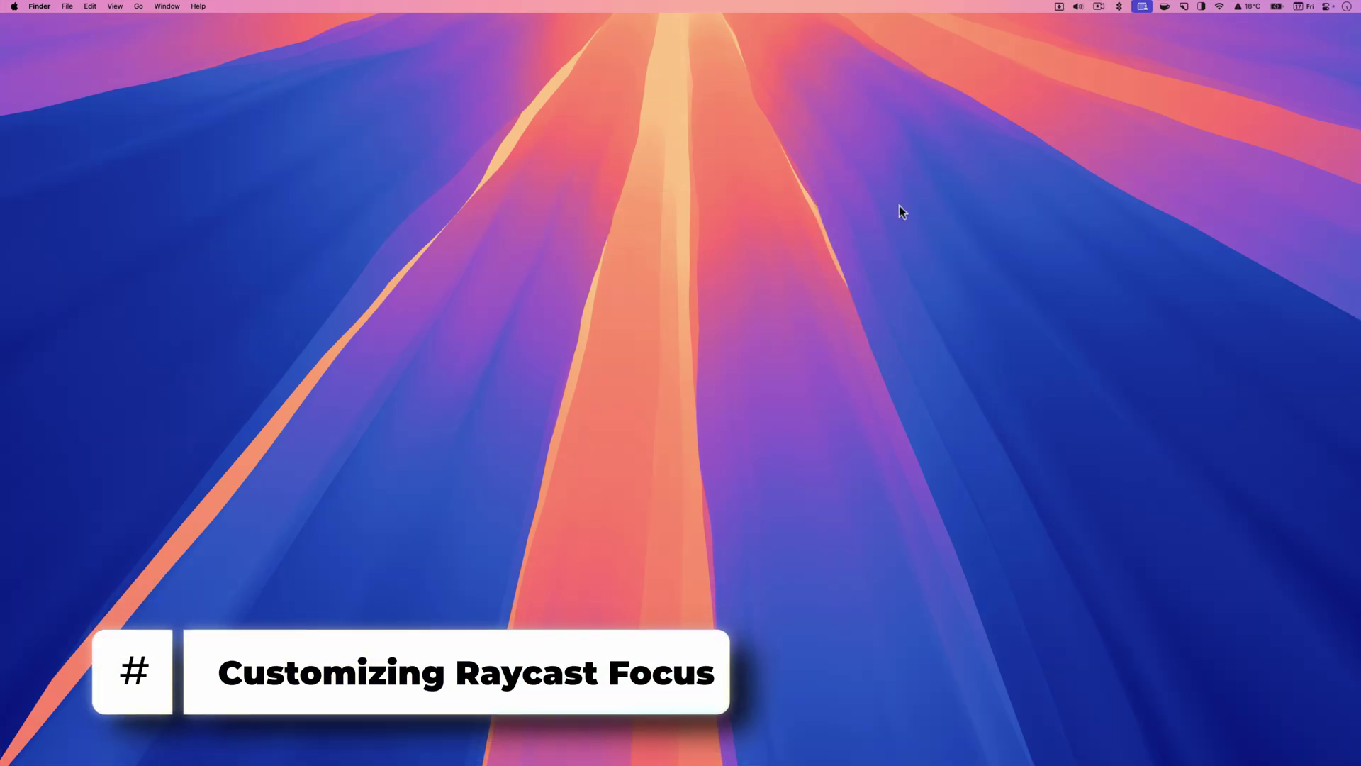
key(alt+space)
From the 'star' search, open Raycast Focus extension settings and set Snooze Duration to 1 minute
text(star)
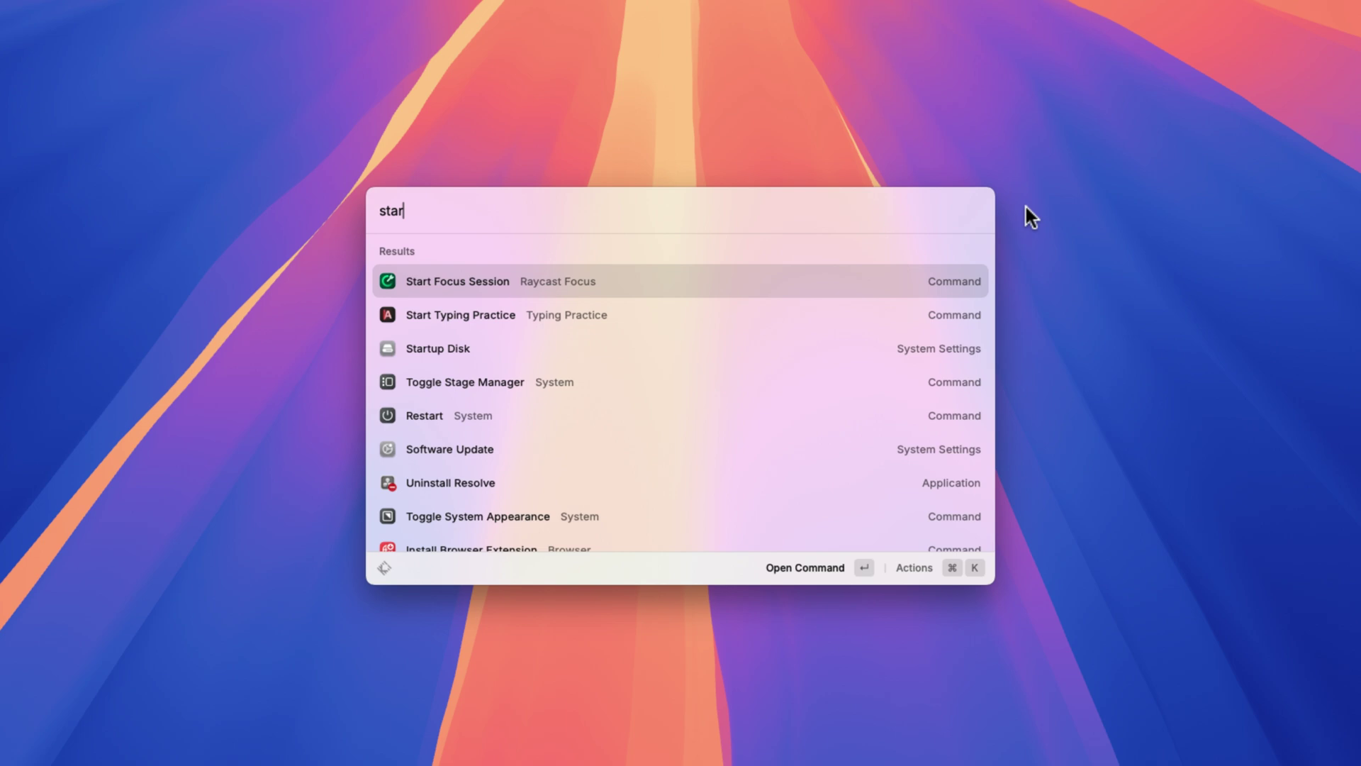
key(shift+super+comma)
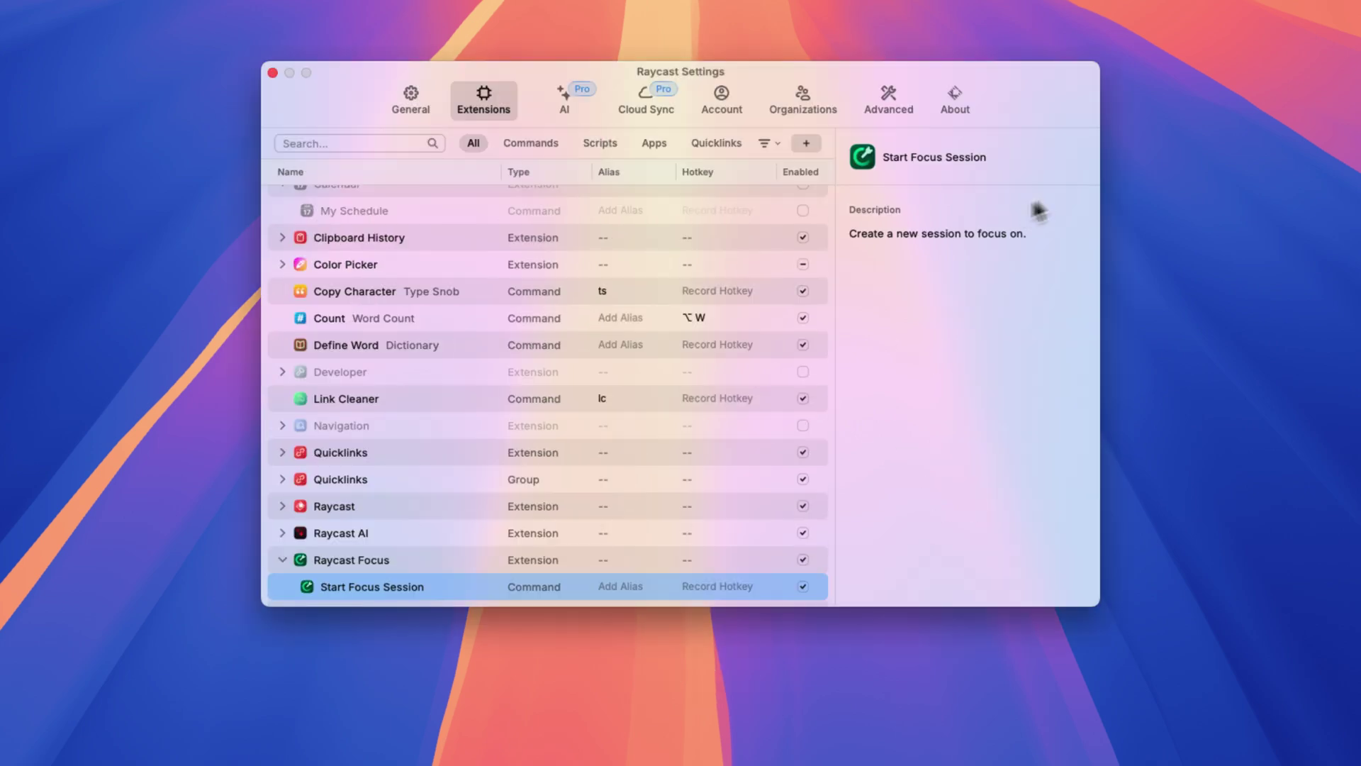
click(511, 555)
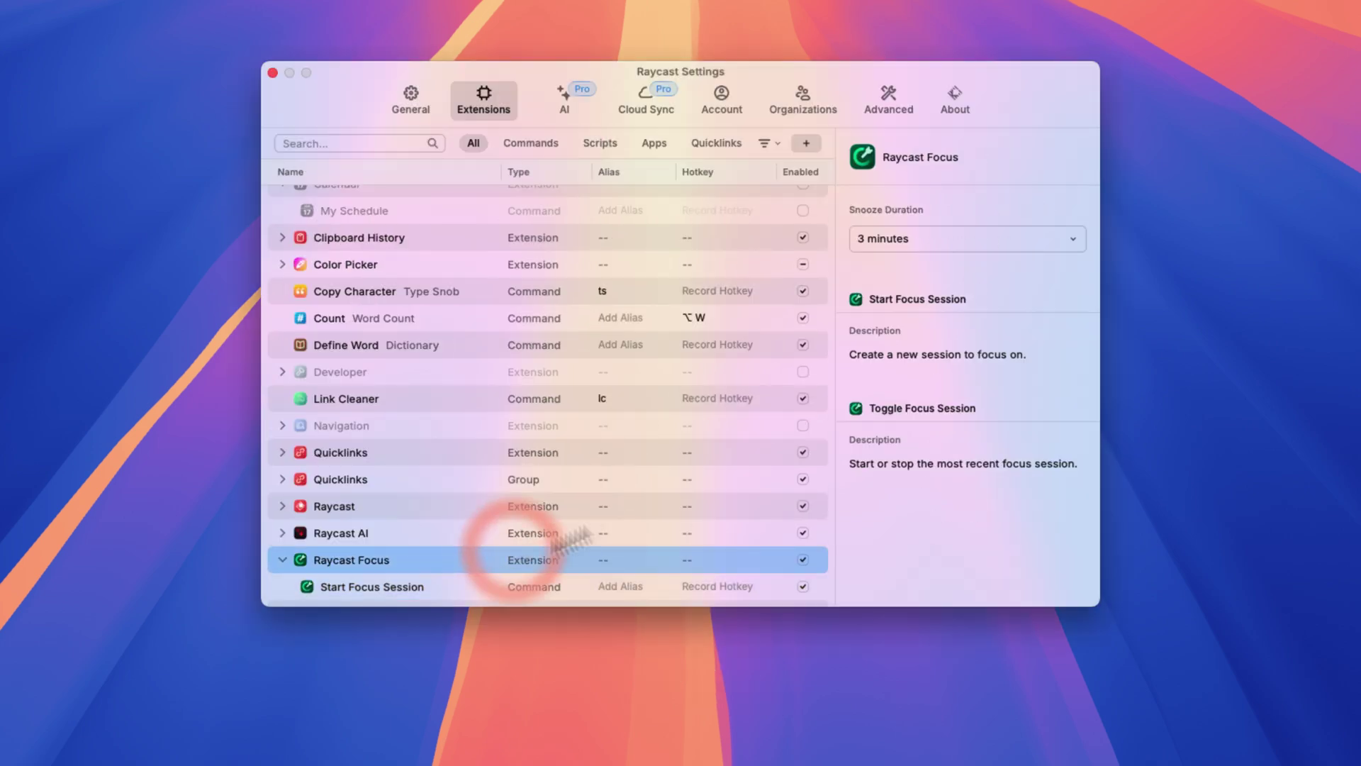
click(1006, 233)
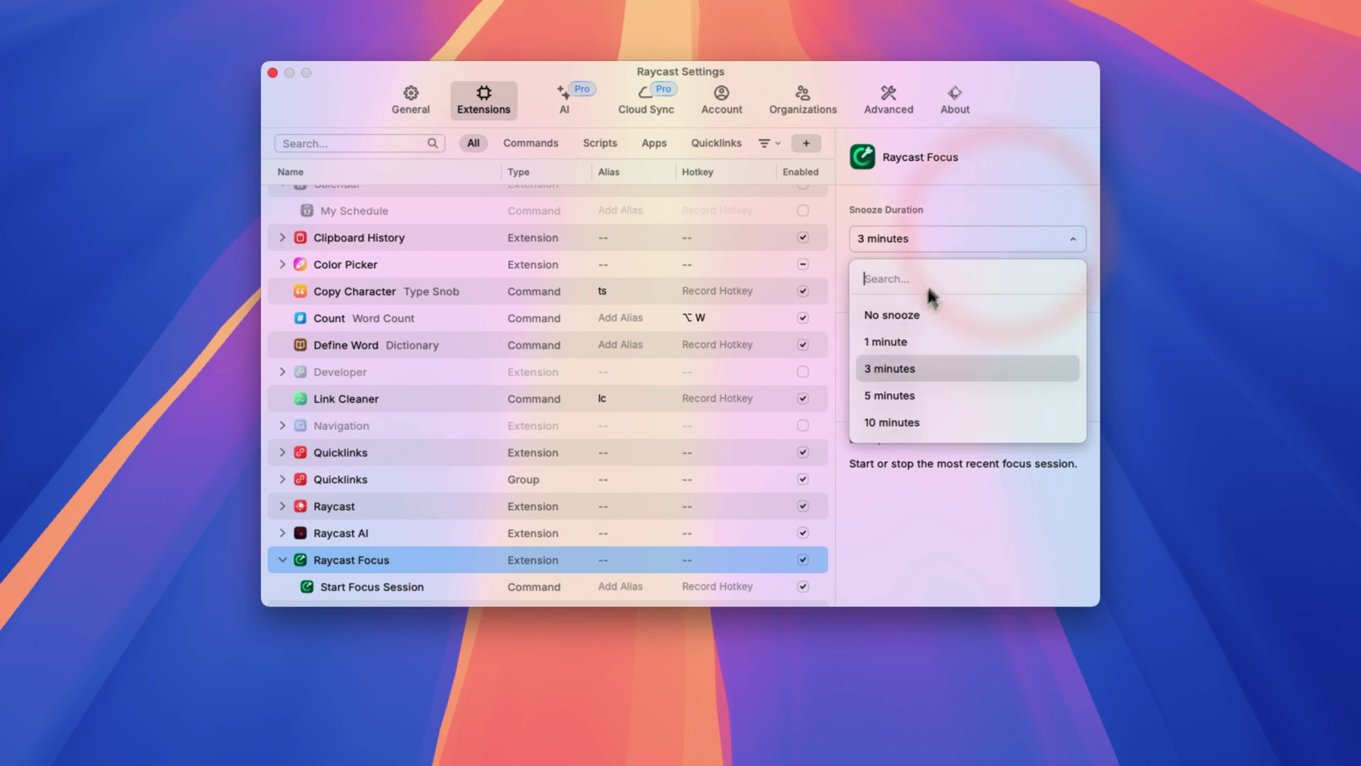
click(913, 343)
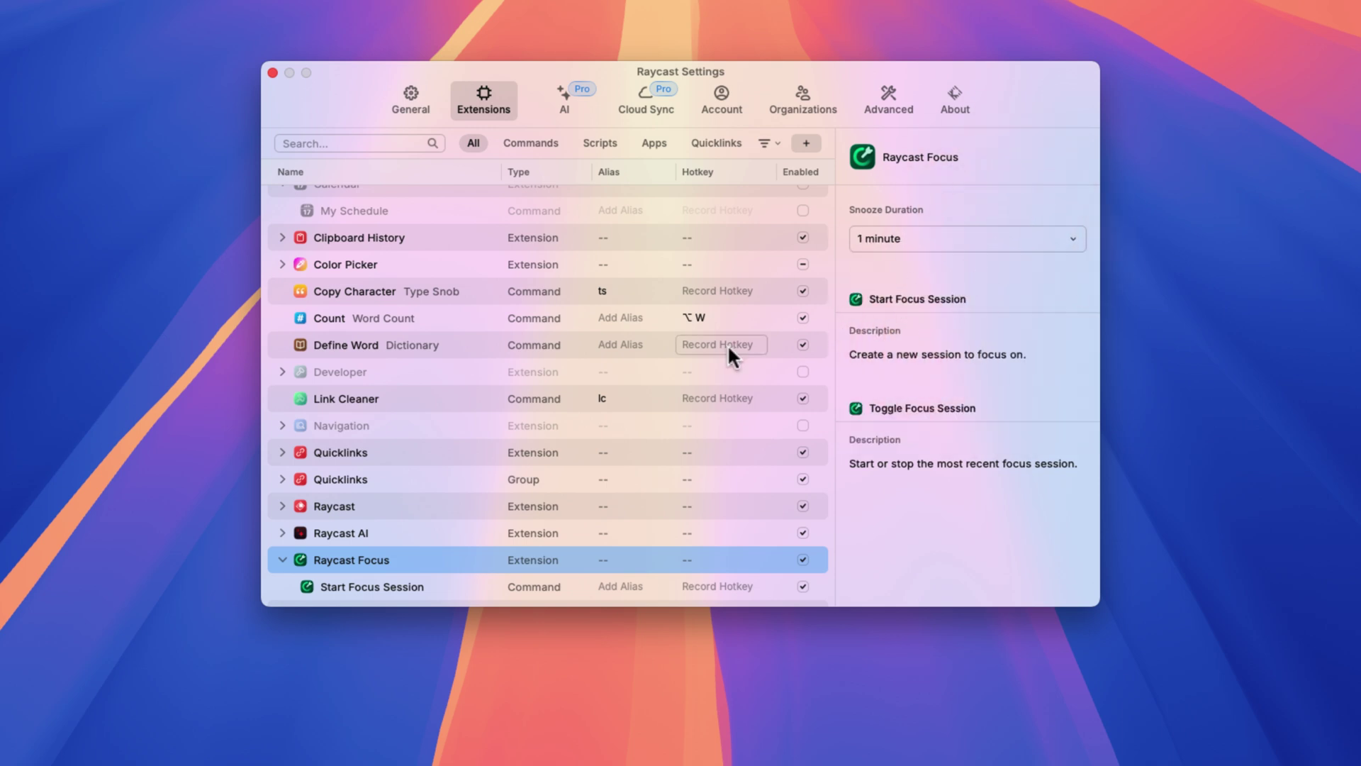
scroll(656, 354, down, 5)
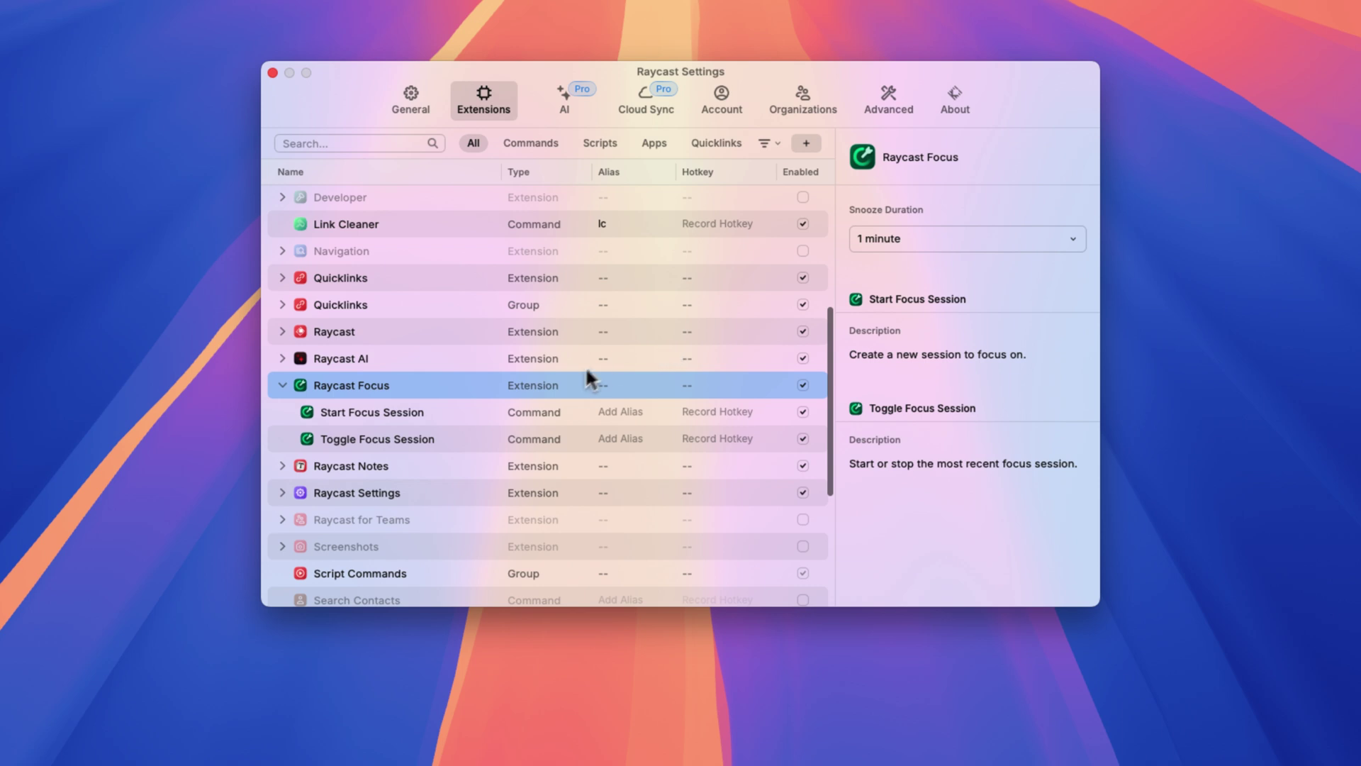
Assign ⇧⌘F as the Start Focus Session hotkey and test that it opens the session form
click(703, 413)
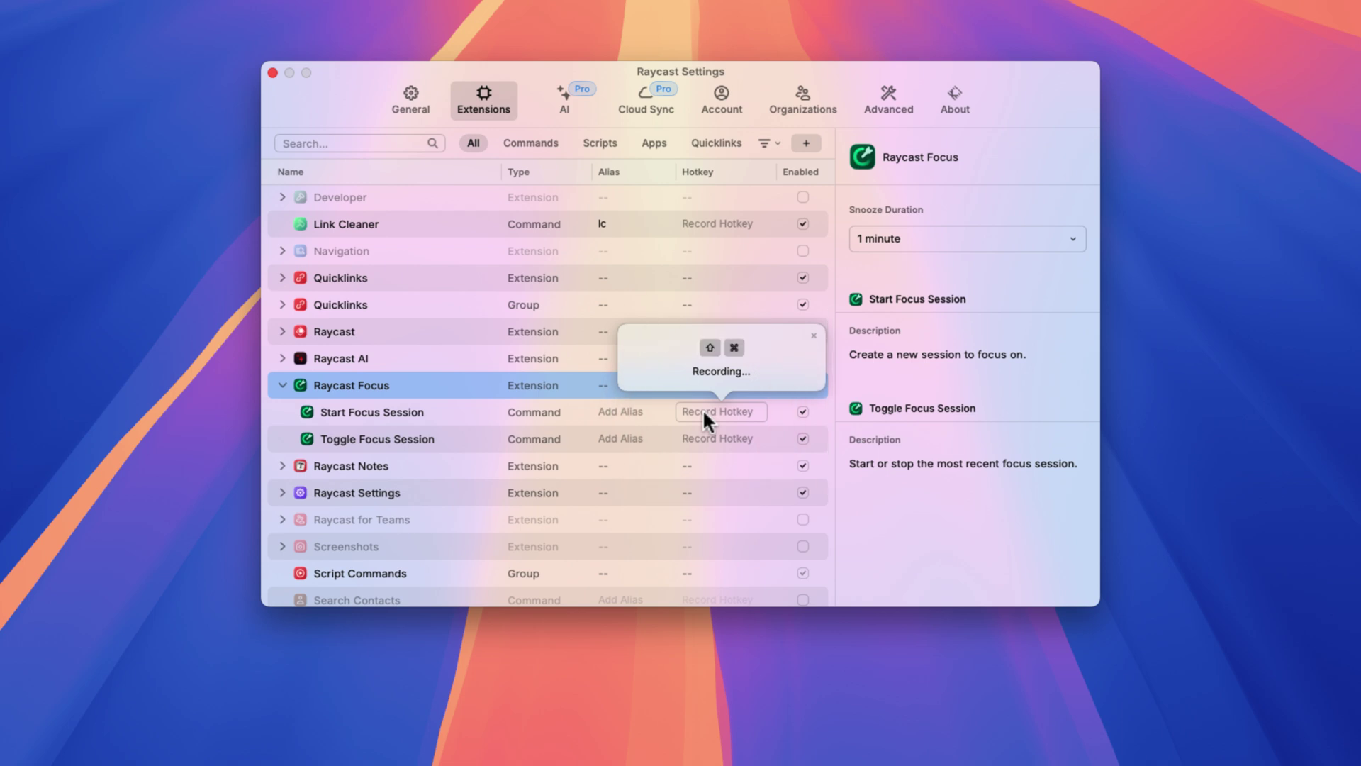
key(shift+super+f)
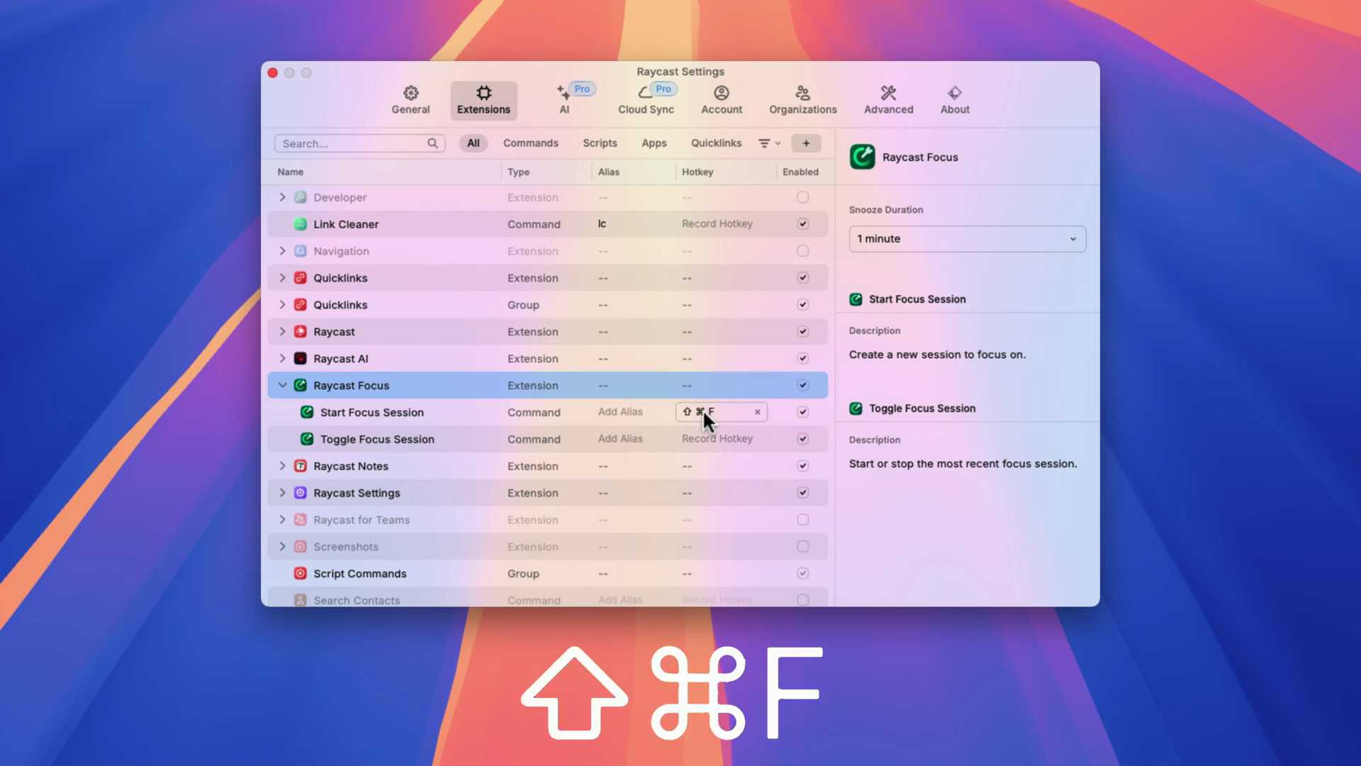
key(shift+super+f)
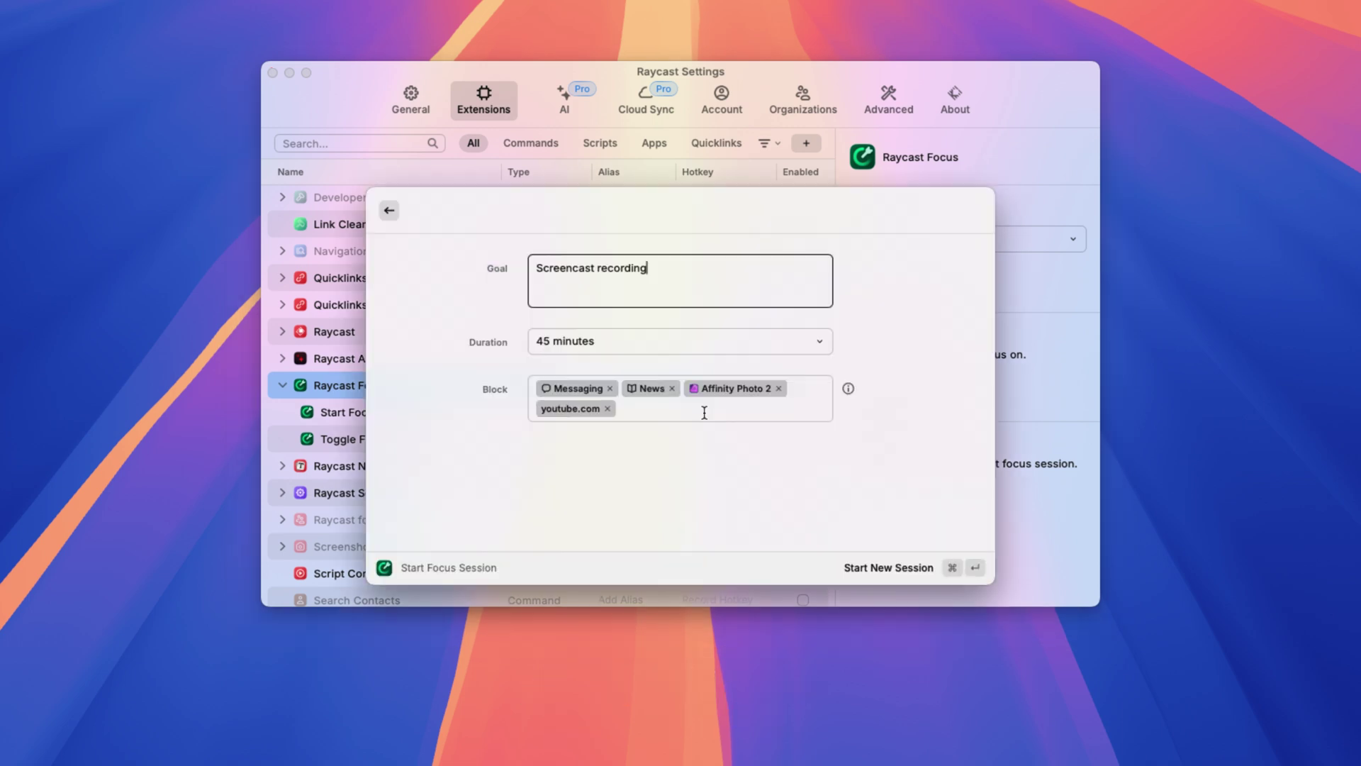
click(387, 211)
key(Escape)
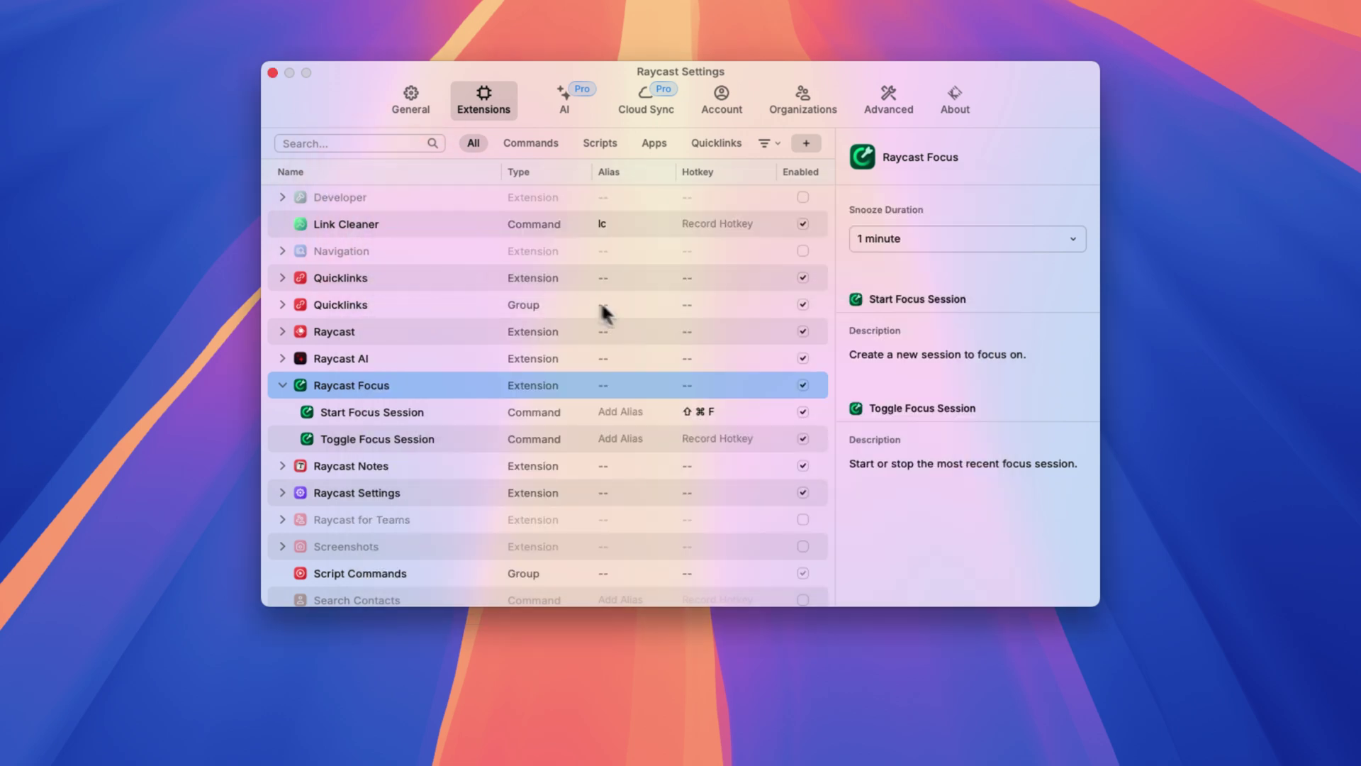
Clear the Start Focus Session hotkey, leaving it unassigned, and close Raycast Settings
click(708, 438)
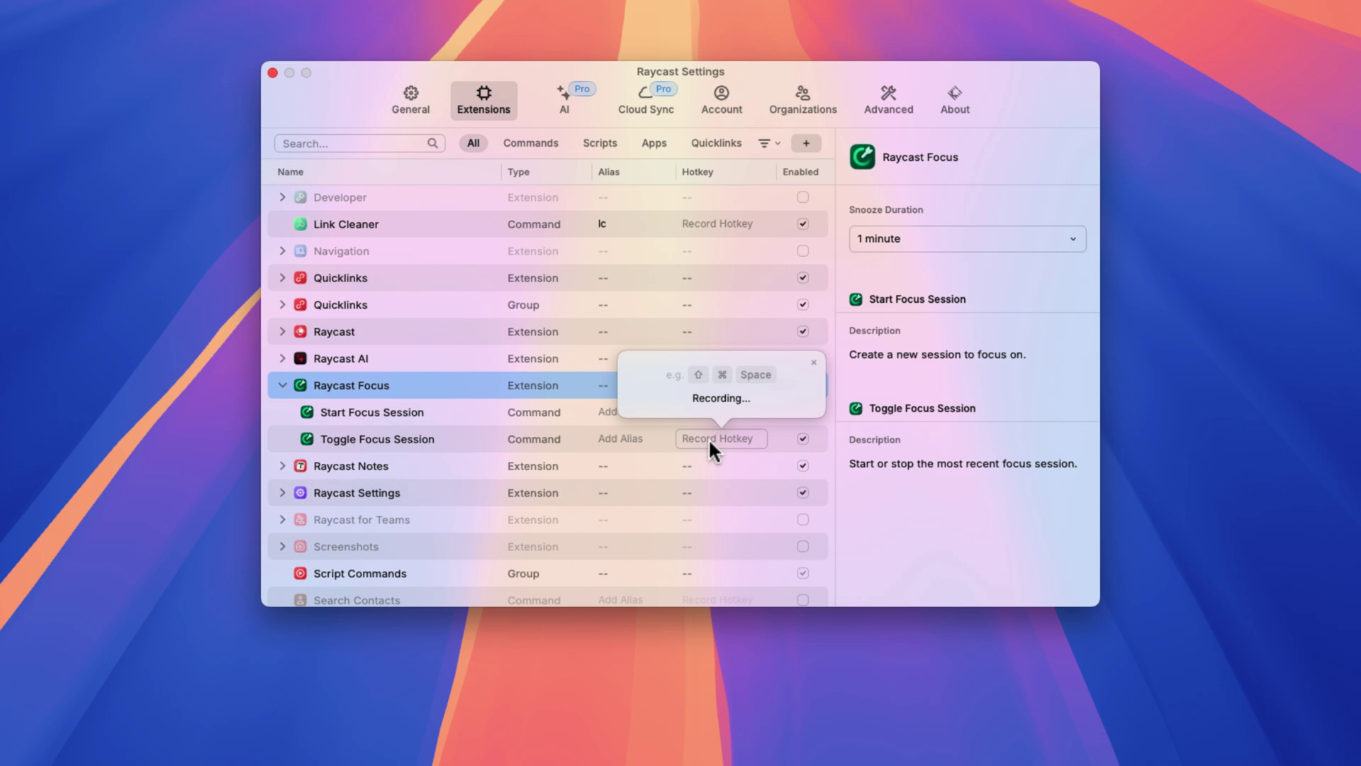
key(shift+super+f)
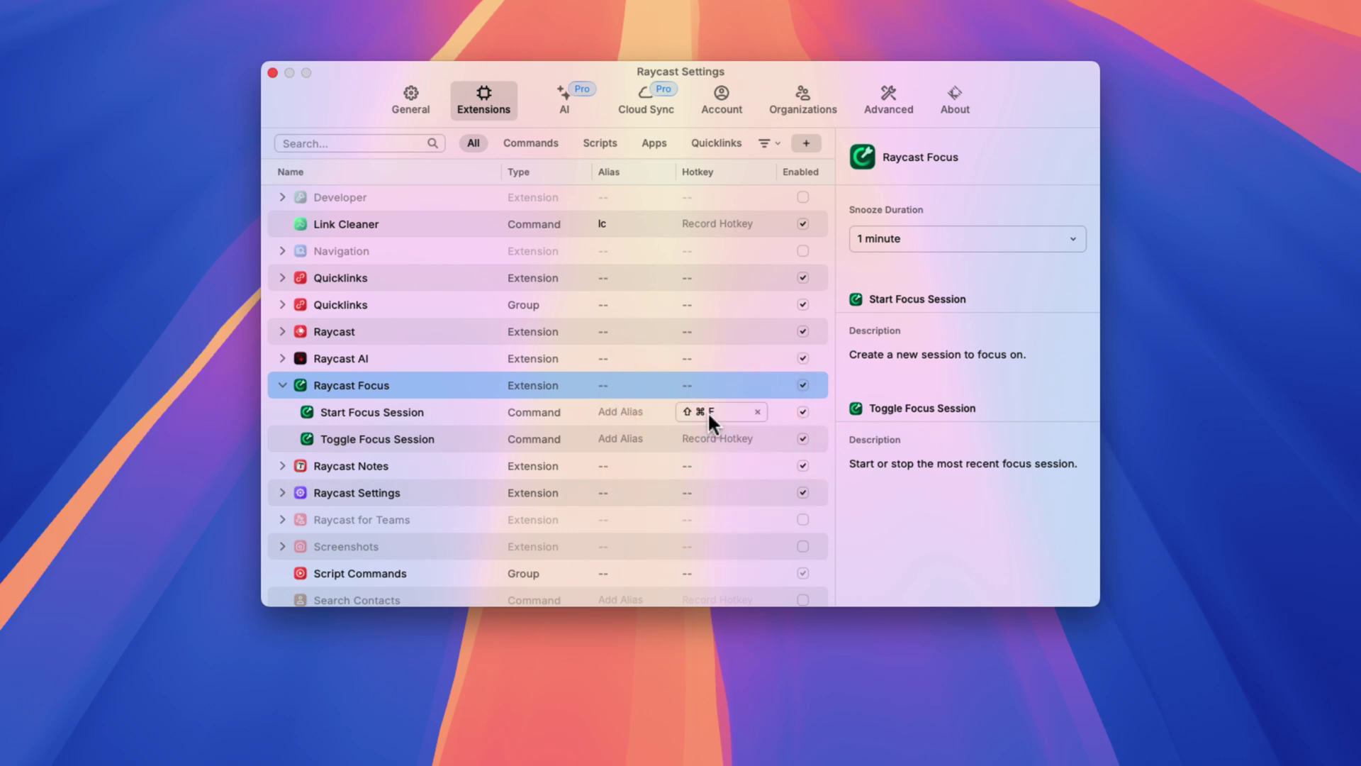
click(757, 411)
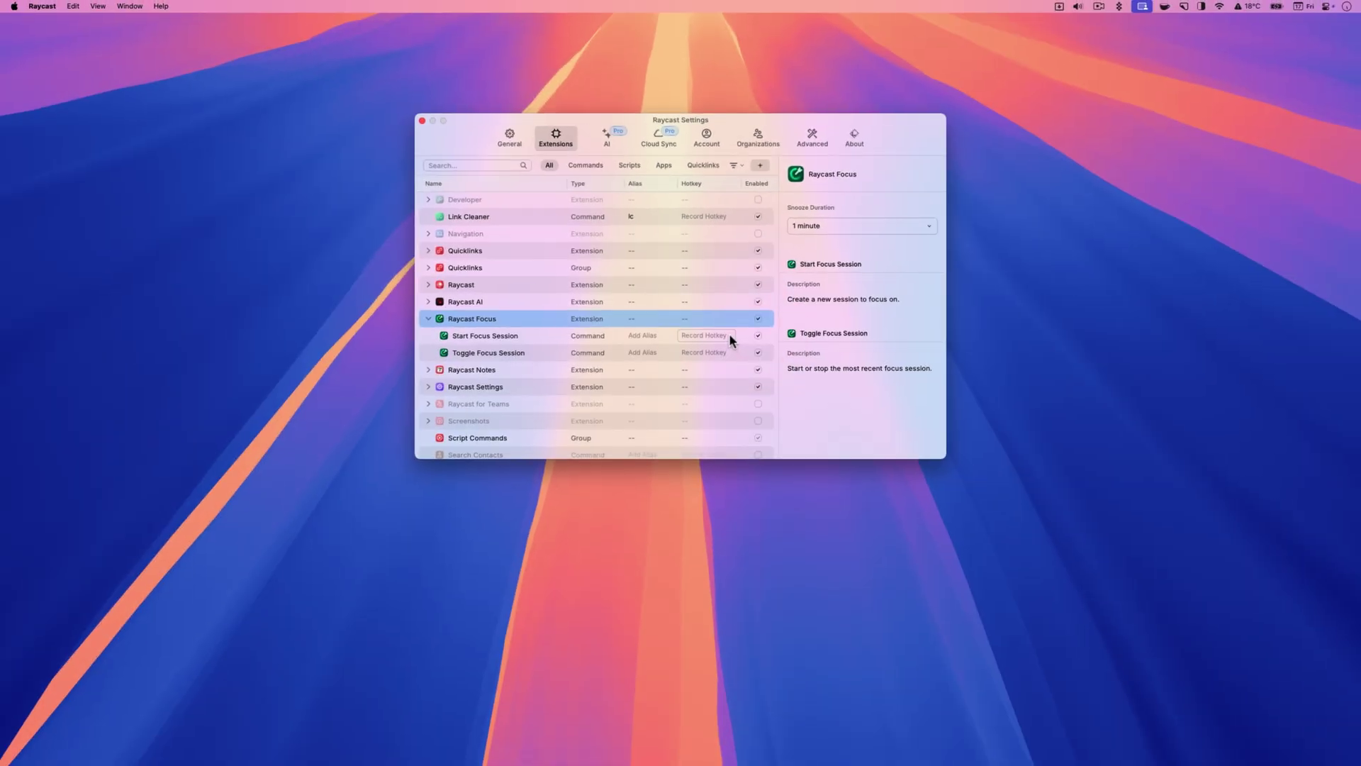
key(super+w)
Scroll the Raycast Focus page in Arc, then launch Start Focus Session by searching 'focus'
key(alt+space)
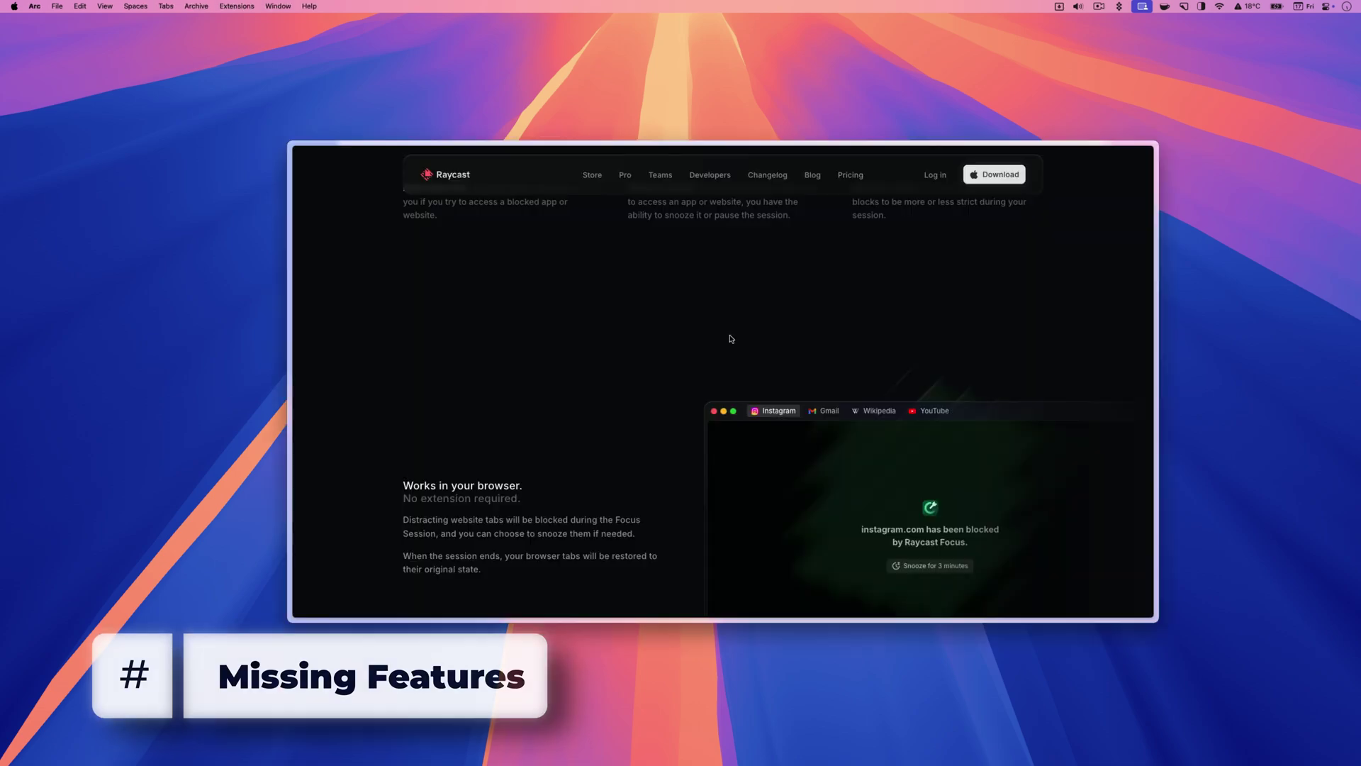
scroll(714, 337, up, 10)
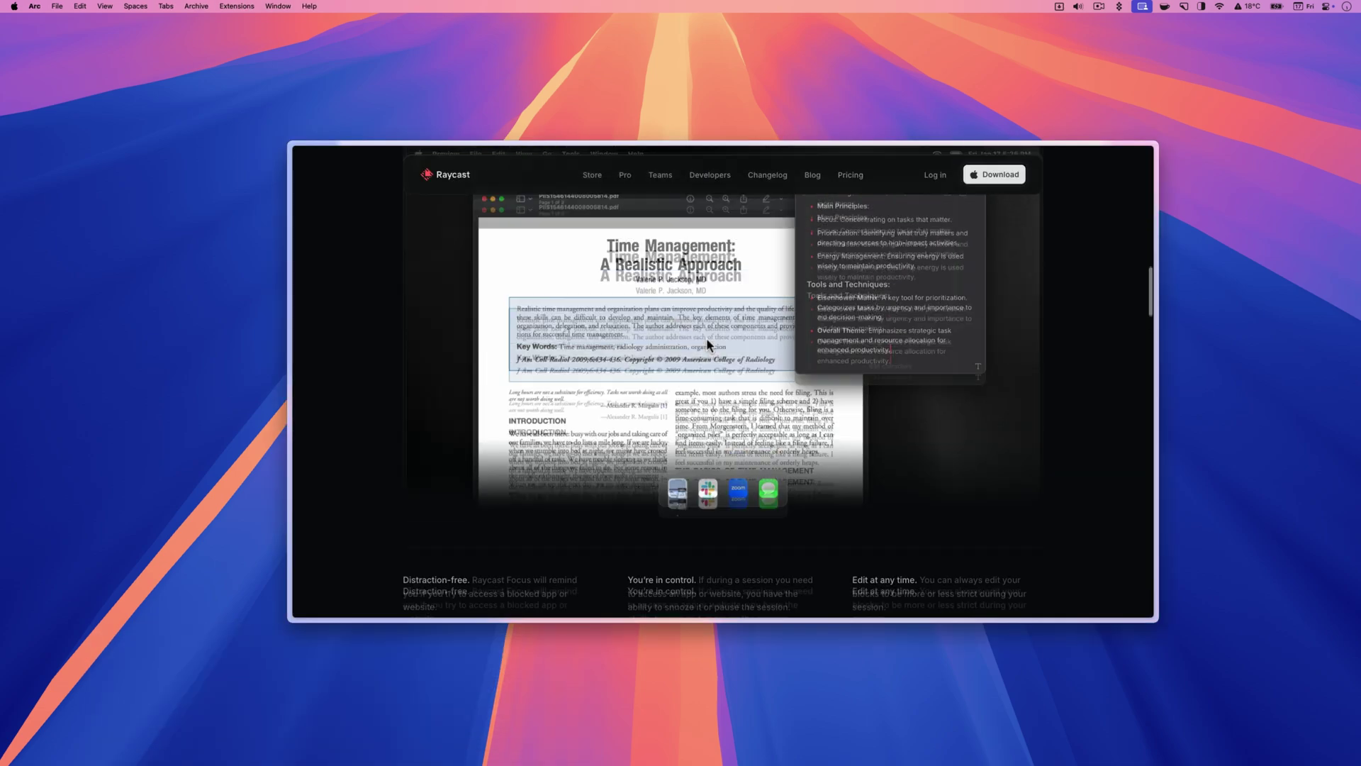
scroll(704, 342, up, 15)
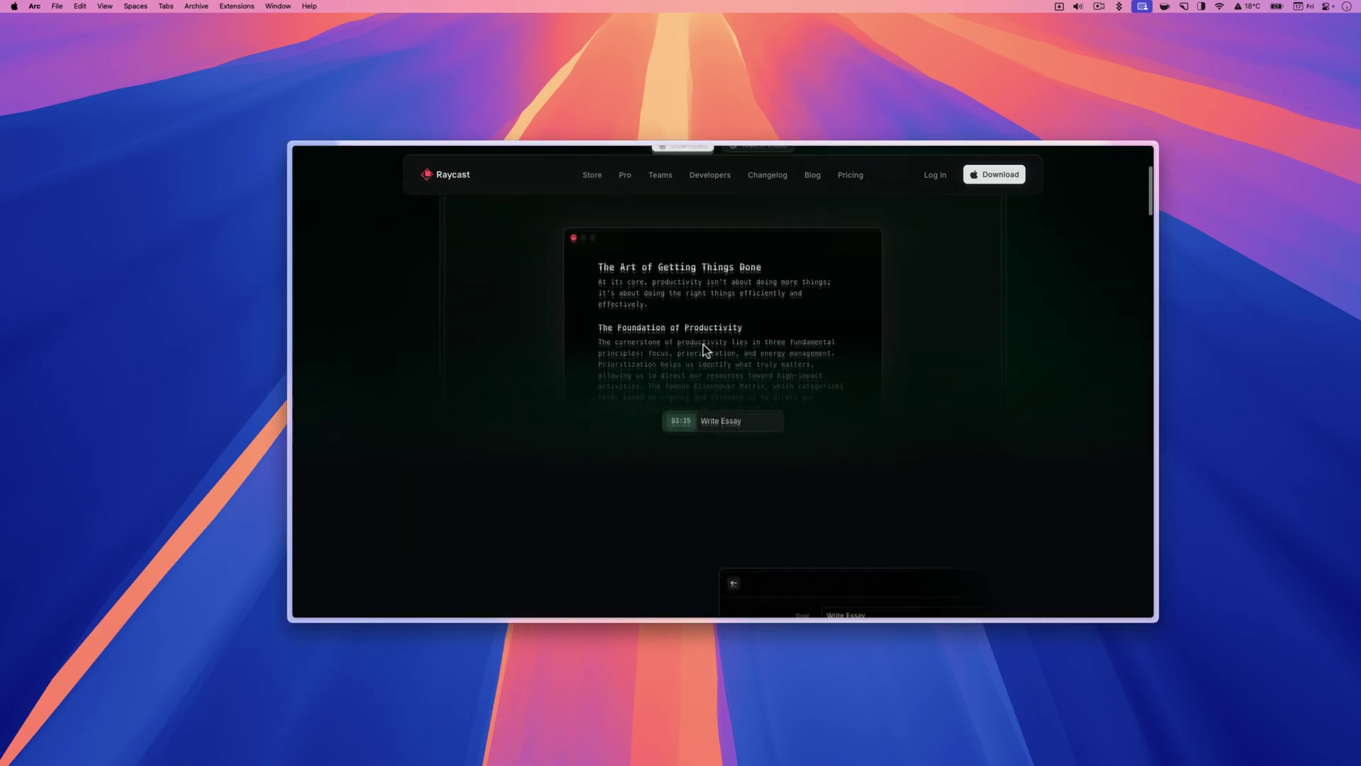
scroll(704, 345, up, 3)
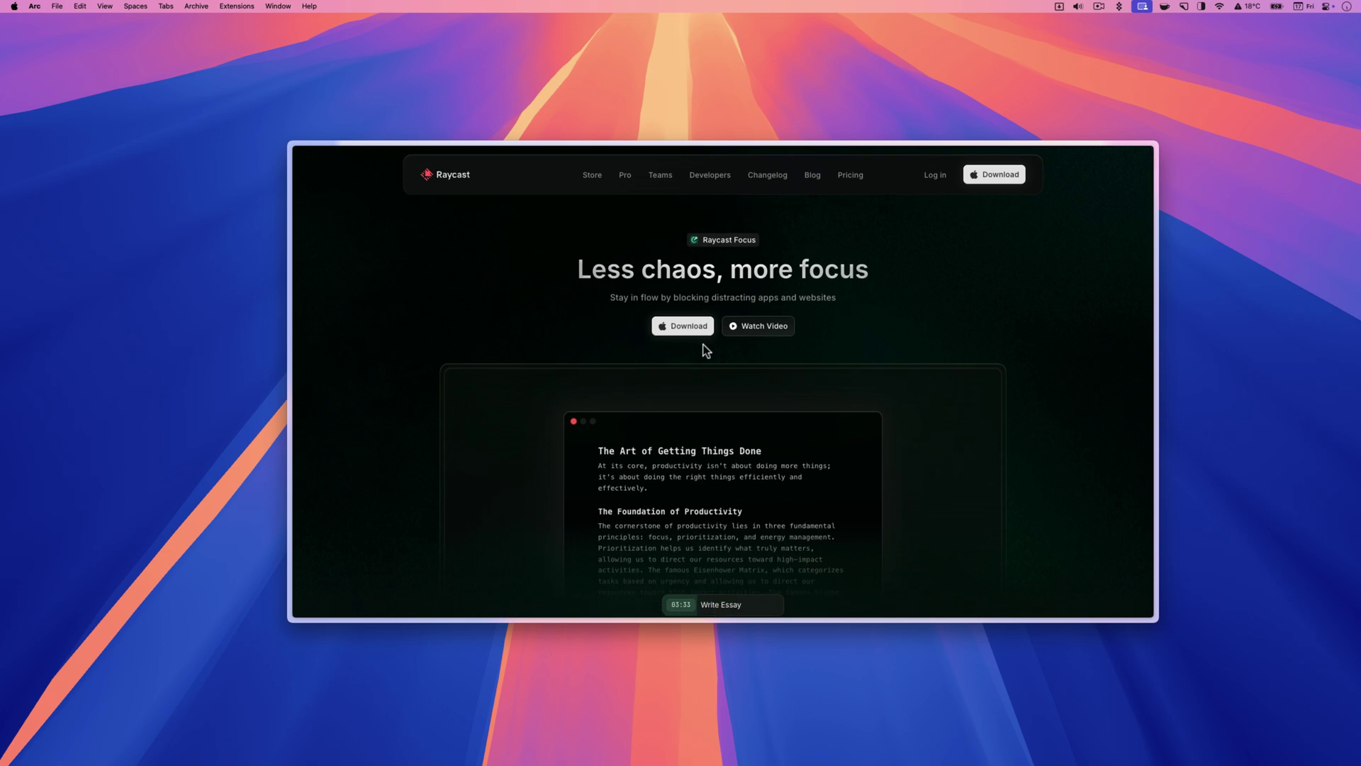
scroll(706, 350, down, 10)
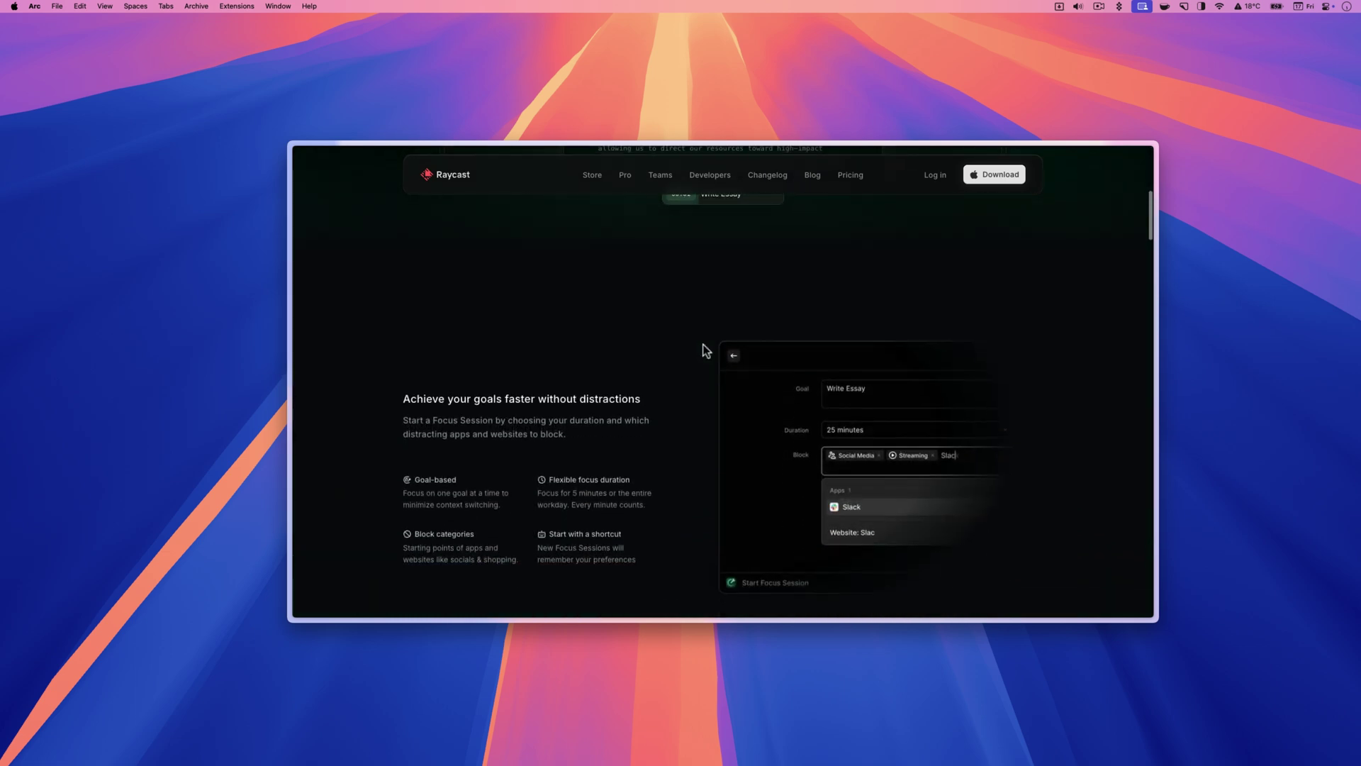
key(alt+space)
text(focus)
key(Return)
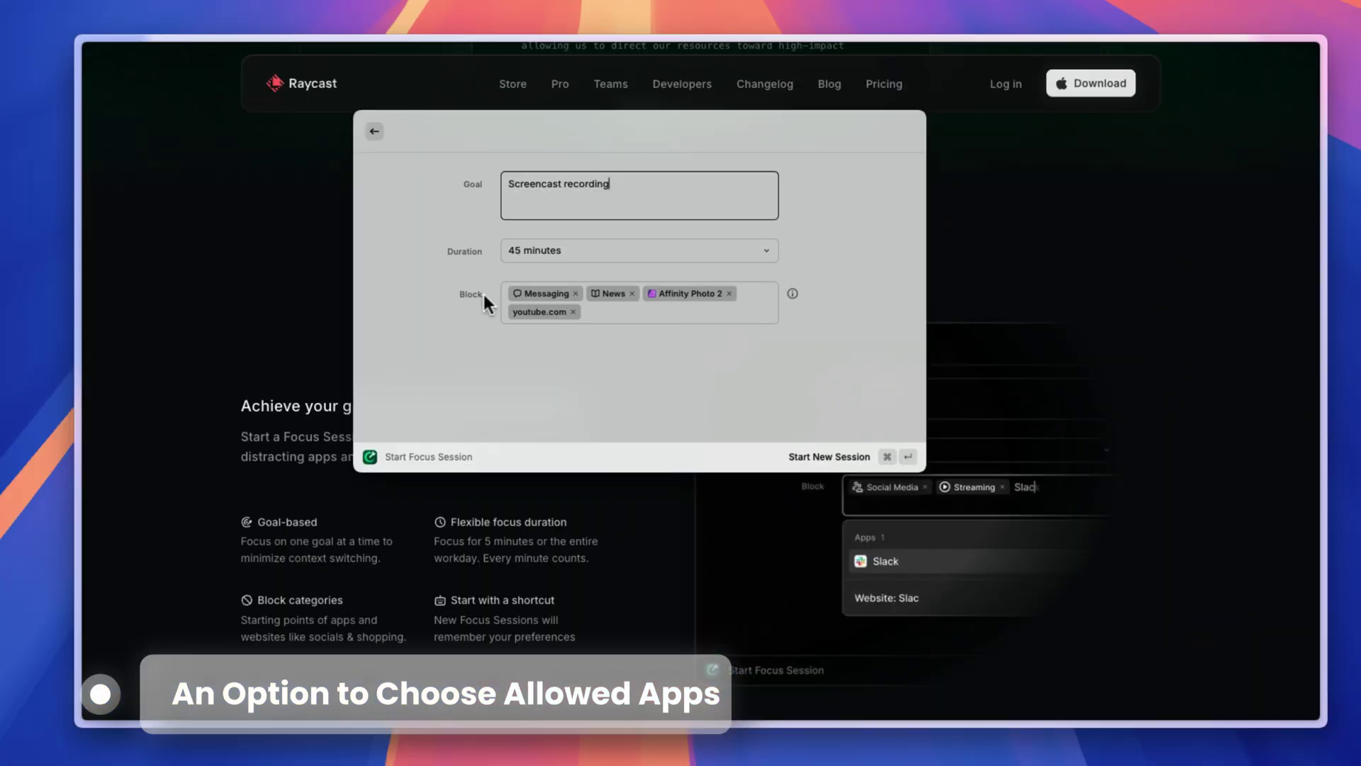
Remove Messaging, News and Affinity Photo 2 from the Block field, keeping only youtube.com
click(576, 294)
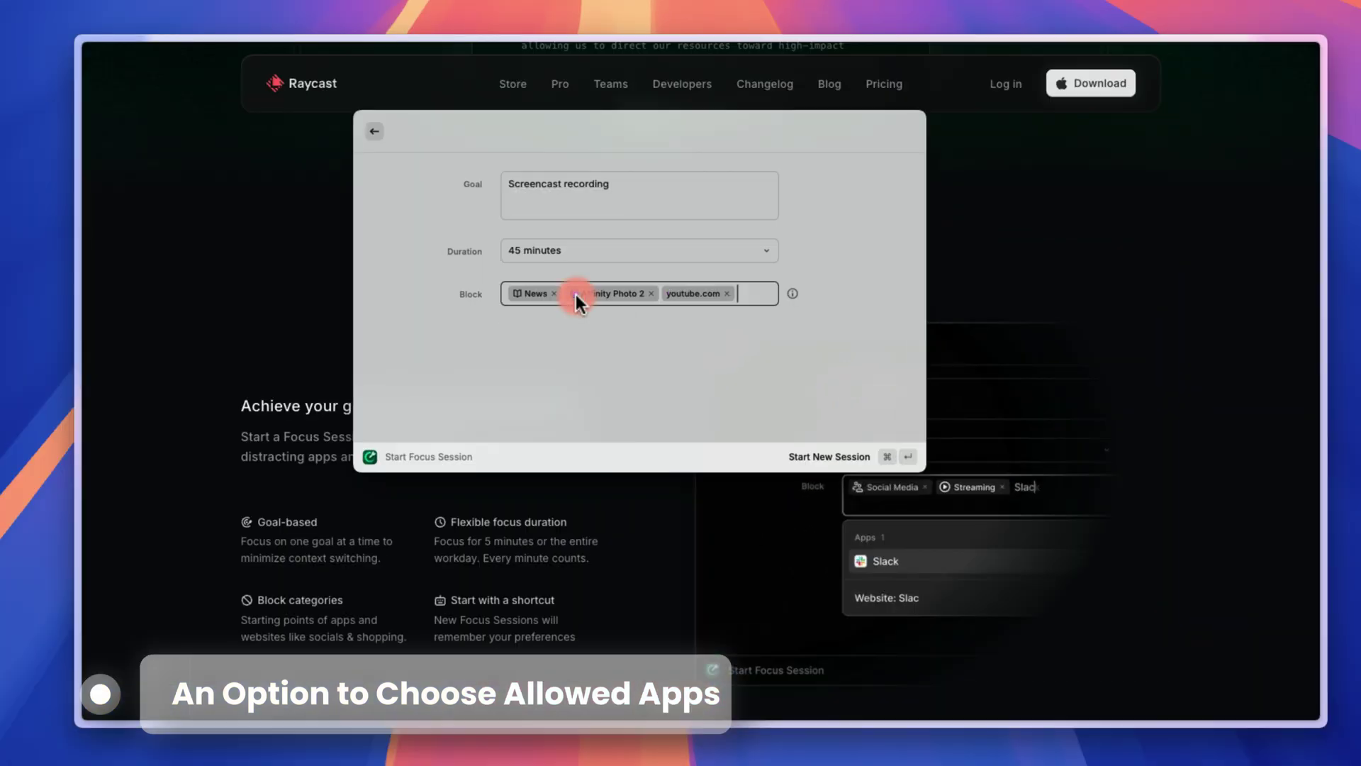
click(555, 294)
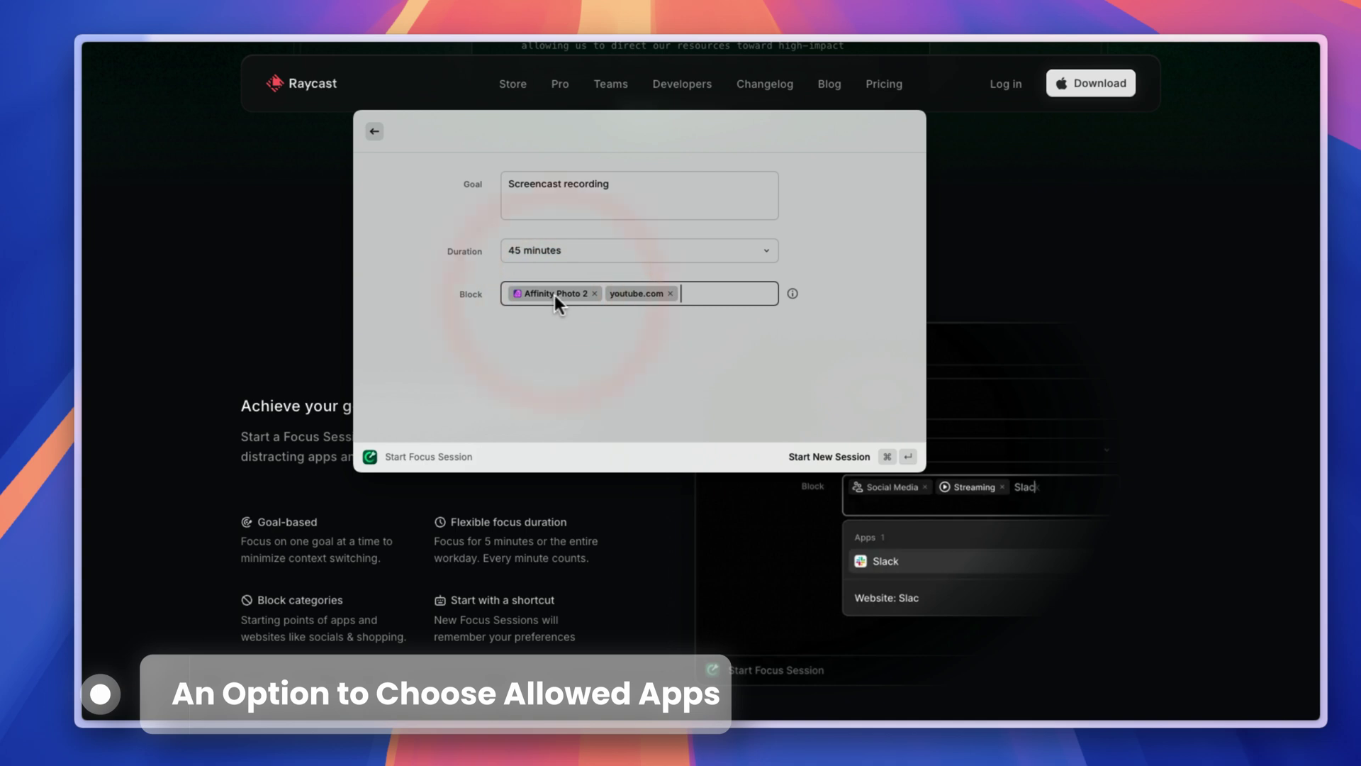
click(595, 292)
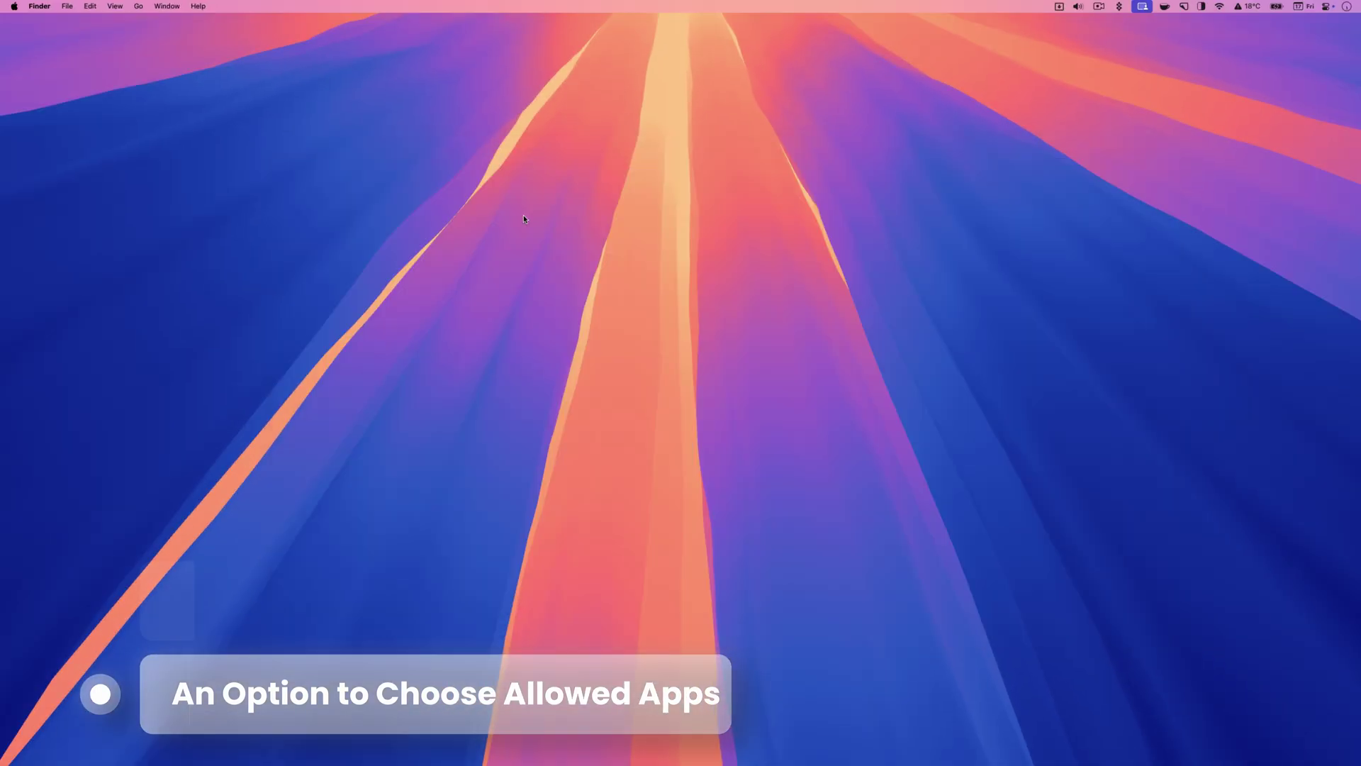